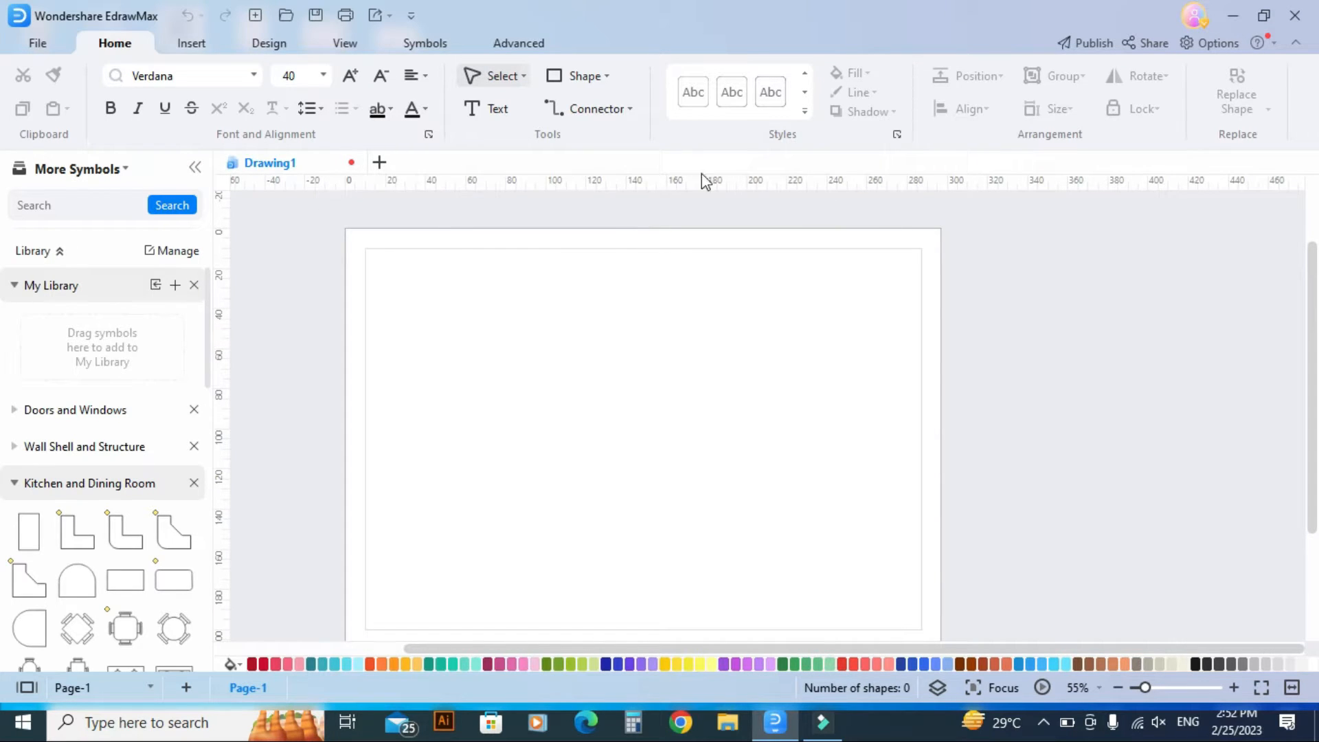
- Turn the page gridlines on and off again
scroll(777, 296, "down", 1)
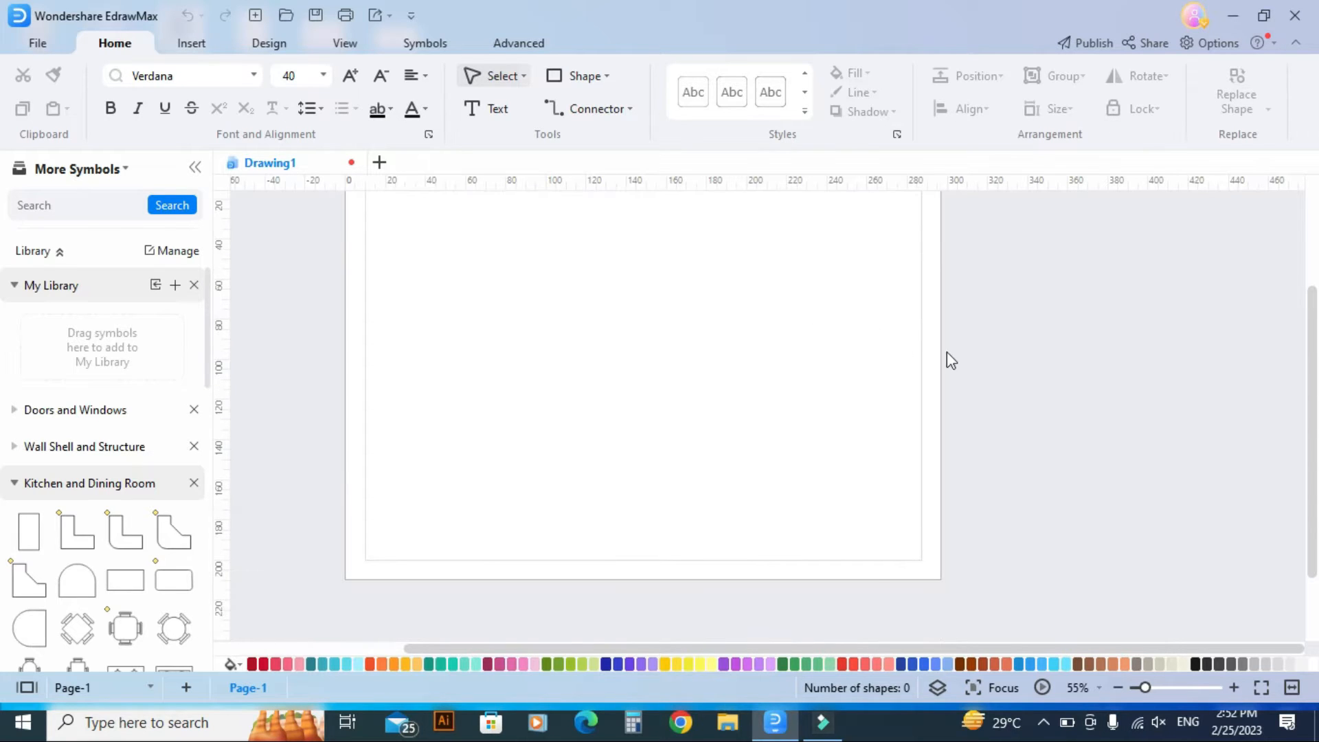
left_click(345, 46)
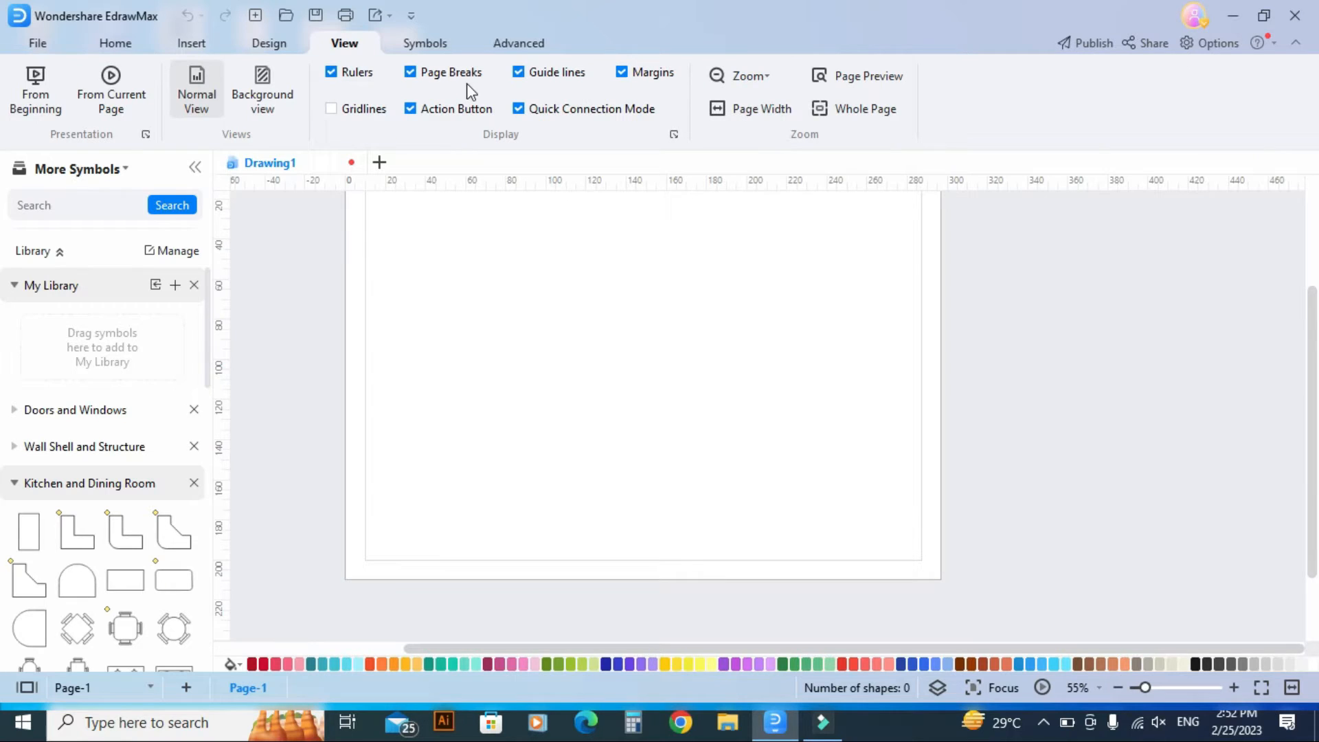
left_click(335, 110)
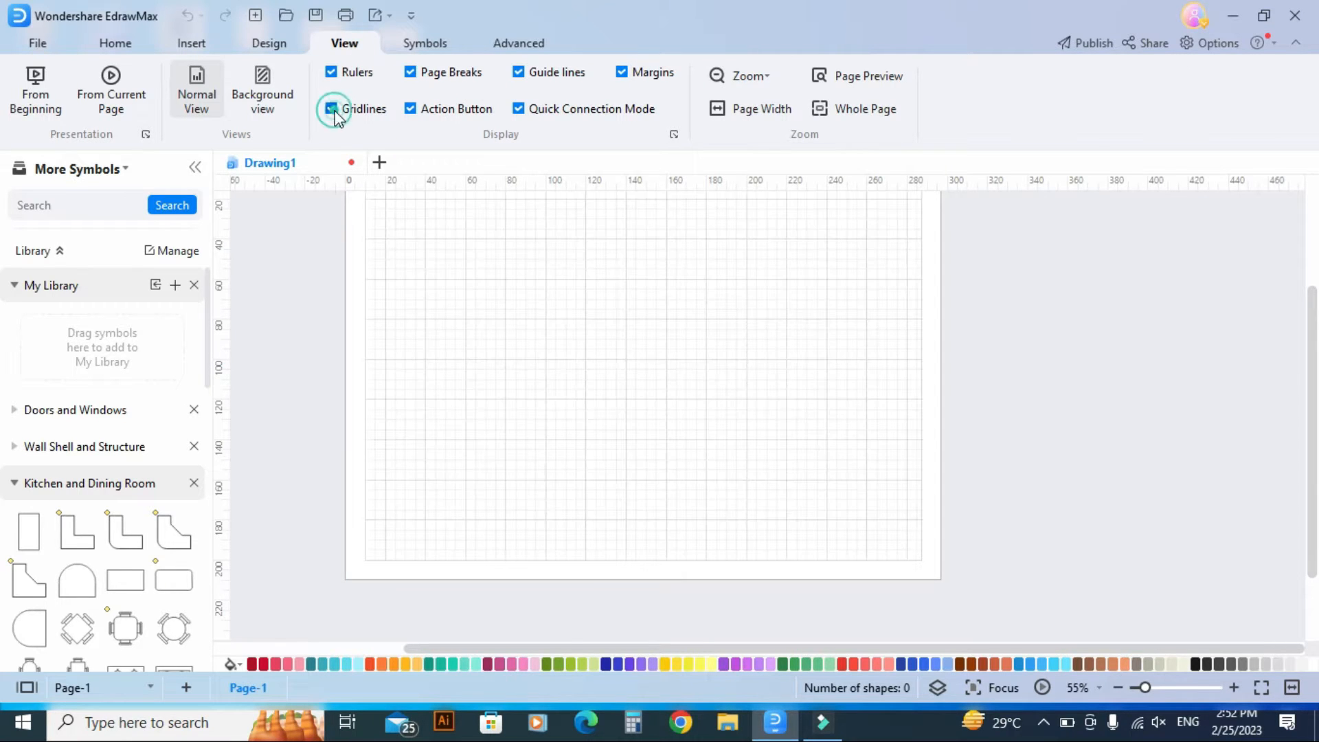
scroll(683, 242, "up", 1)
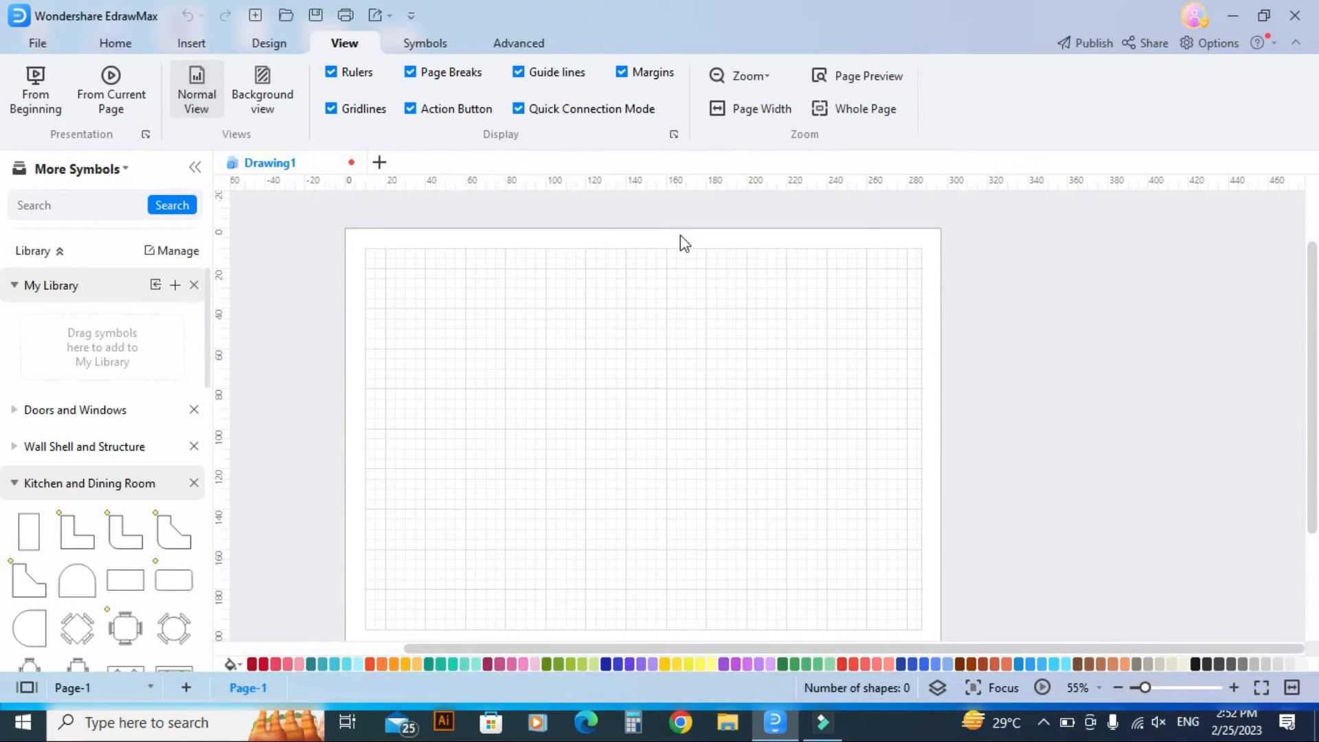
scroll(681, 235, "down", 1)
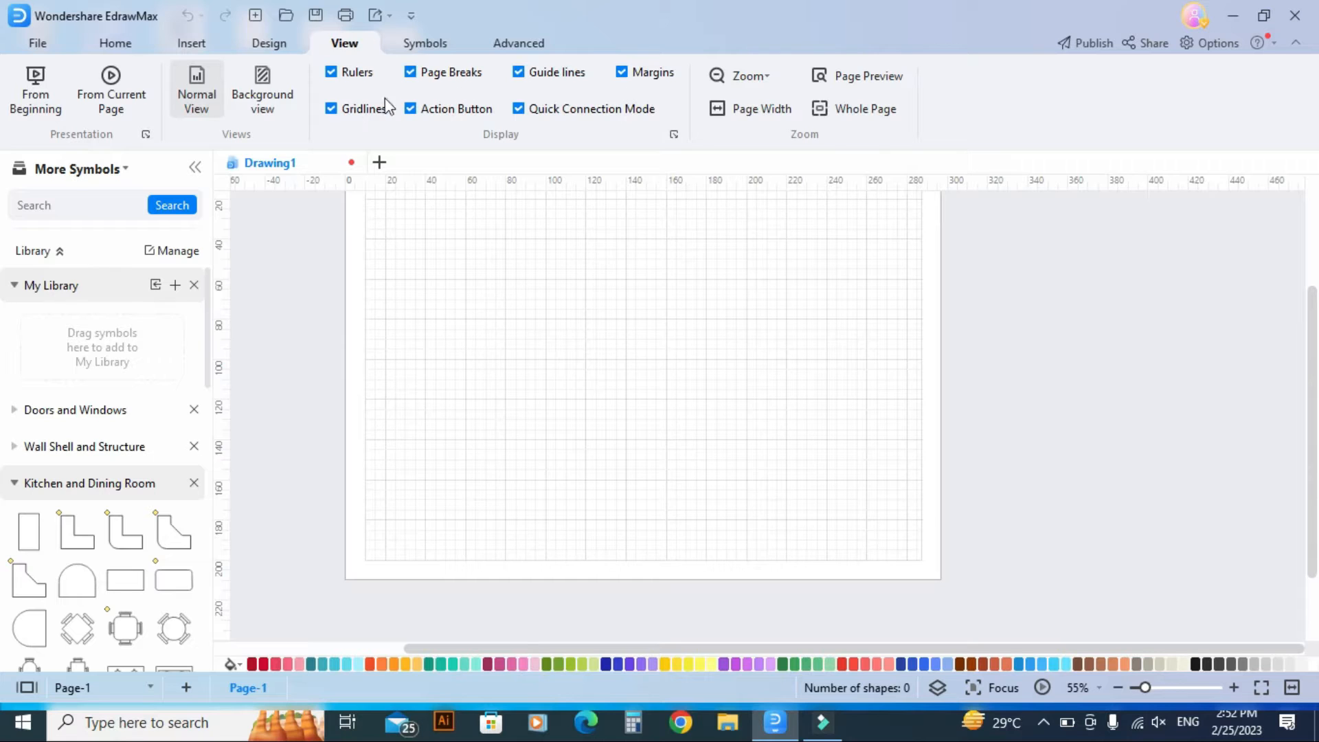
left_click(331, 110)
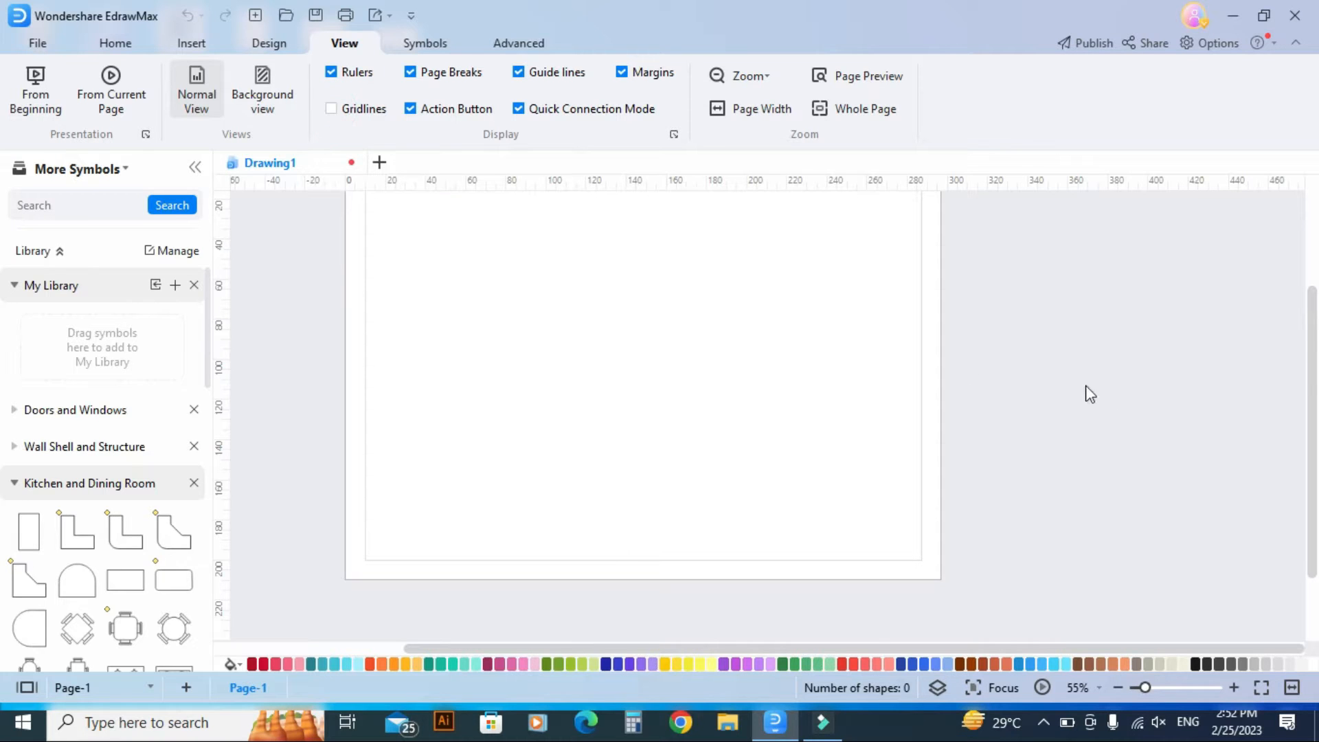
- Apply the preset A4 page size, 210 mm x 297 mm, in landscape orientation with auto expand enabled
left_click_drag(1314, 366, 1313, 337)
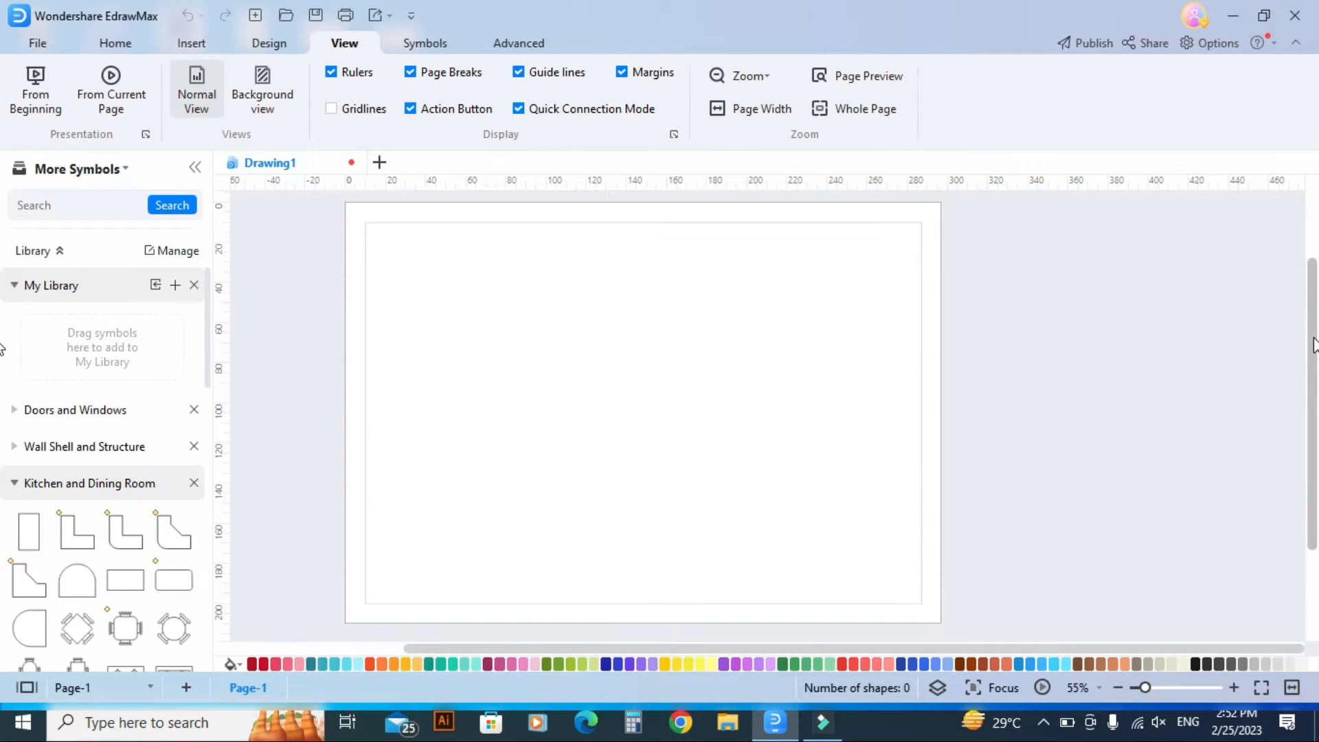
left_click(274, 43)
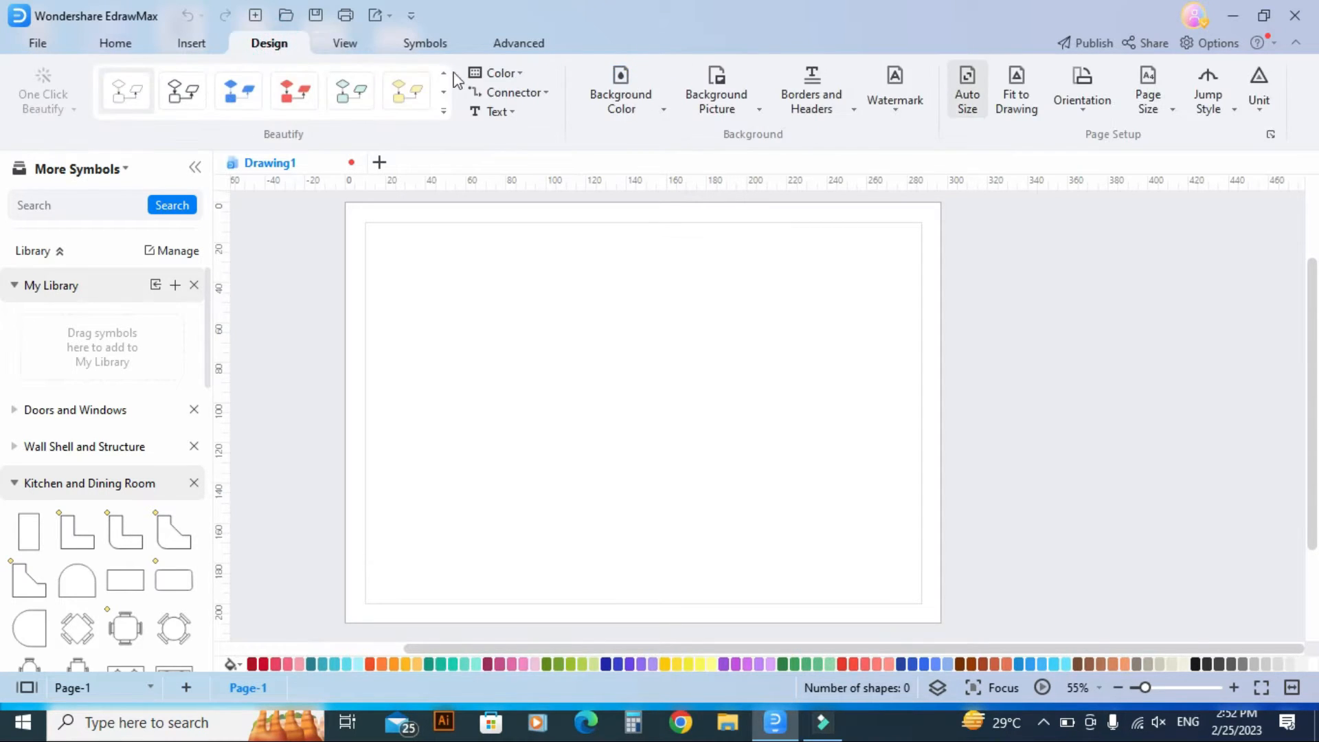
left_click(1173, 114)
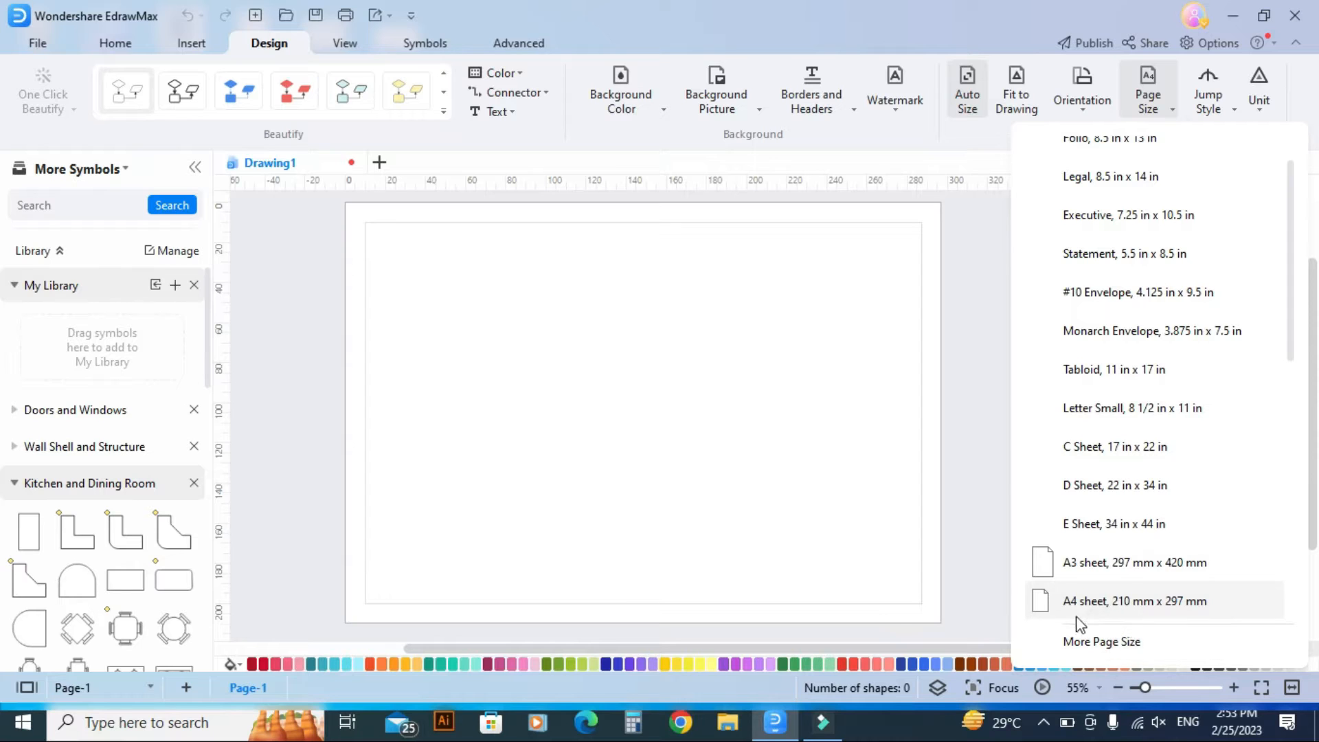
left_click(1120, 644)
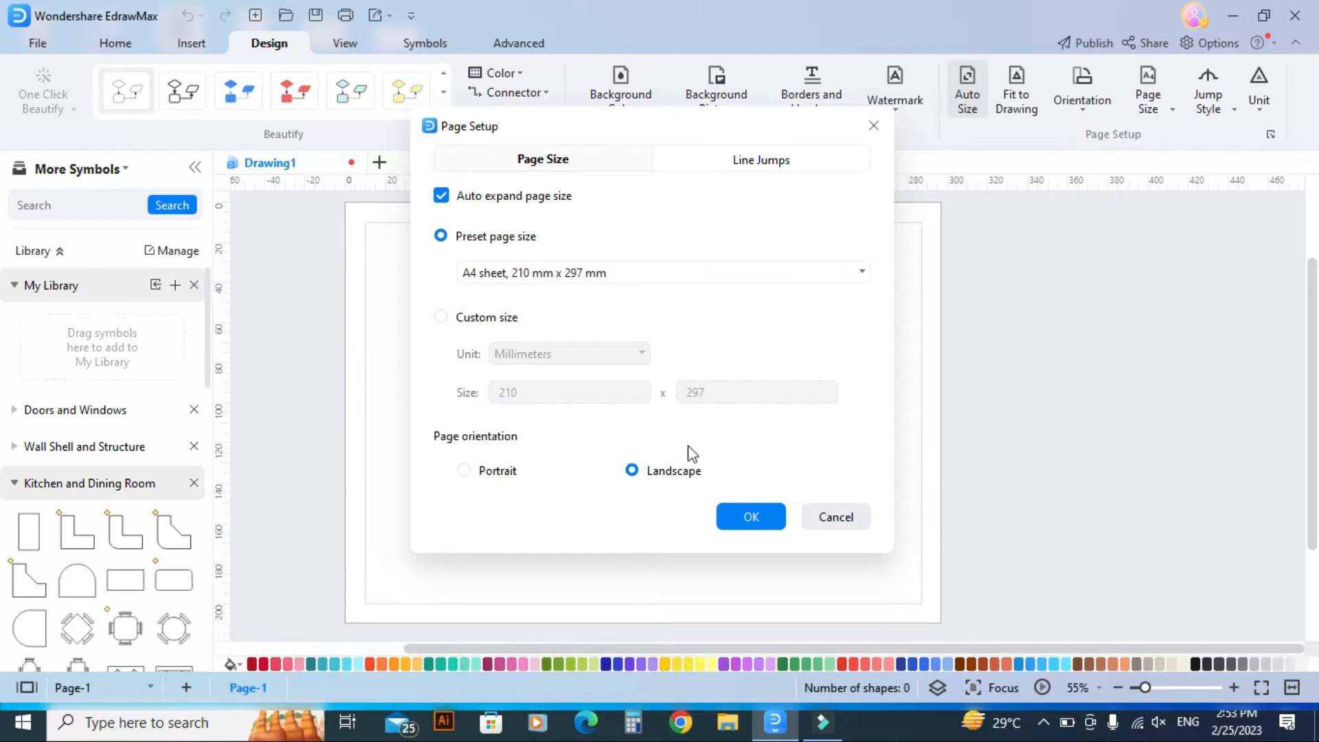
left_click(754, 518)
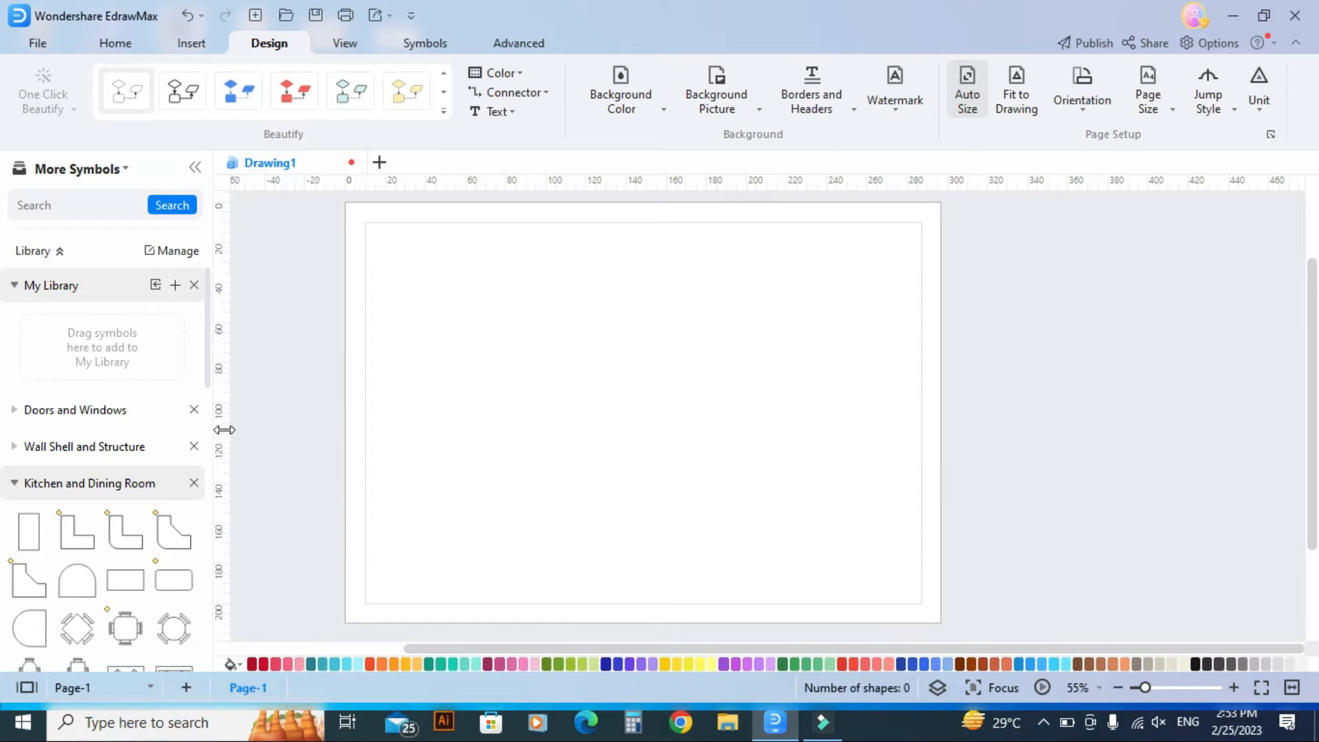
- Look through the loaded symbol libraries and collapse the Kitchen and Dining Room library
left_click_drag(208, 330, 211, 366)
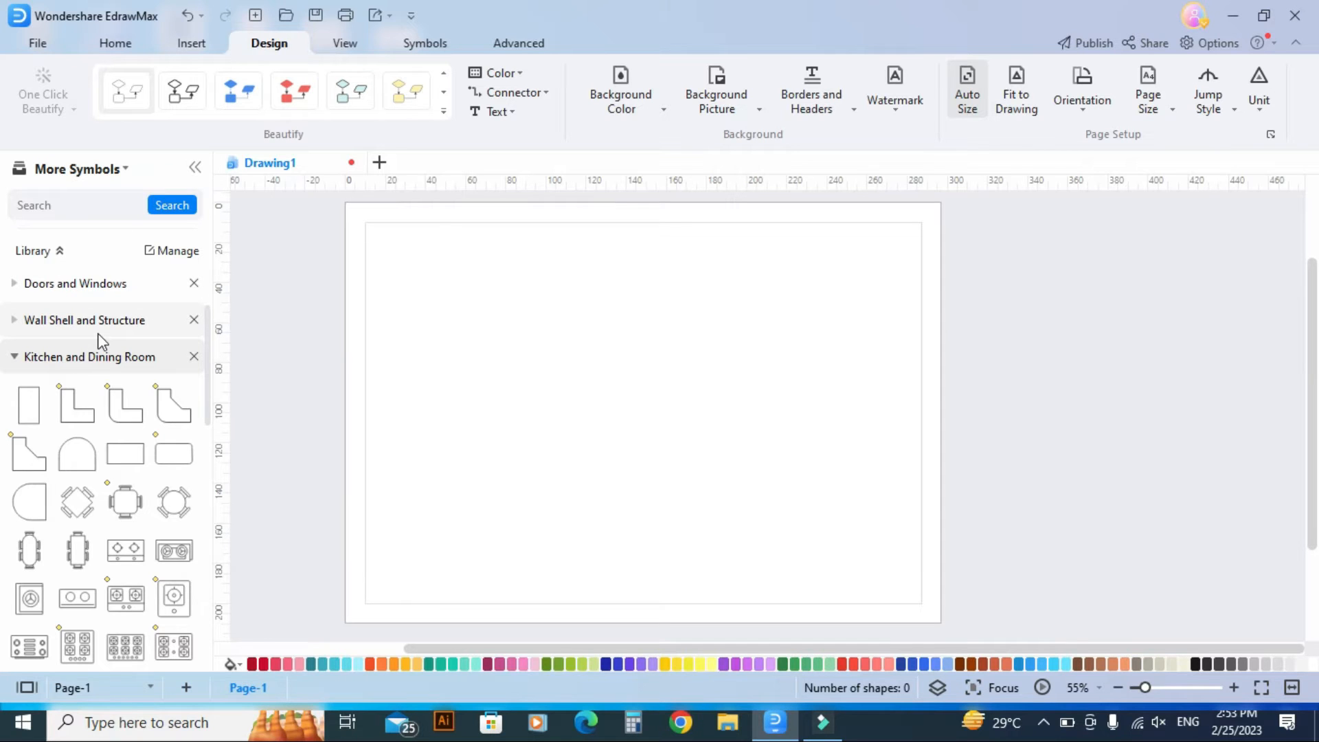
scroll(117, 371, "down", 3)
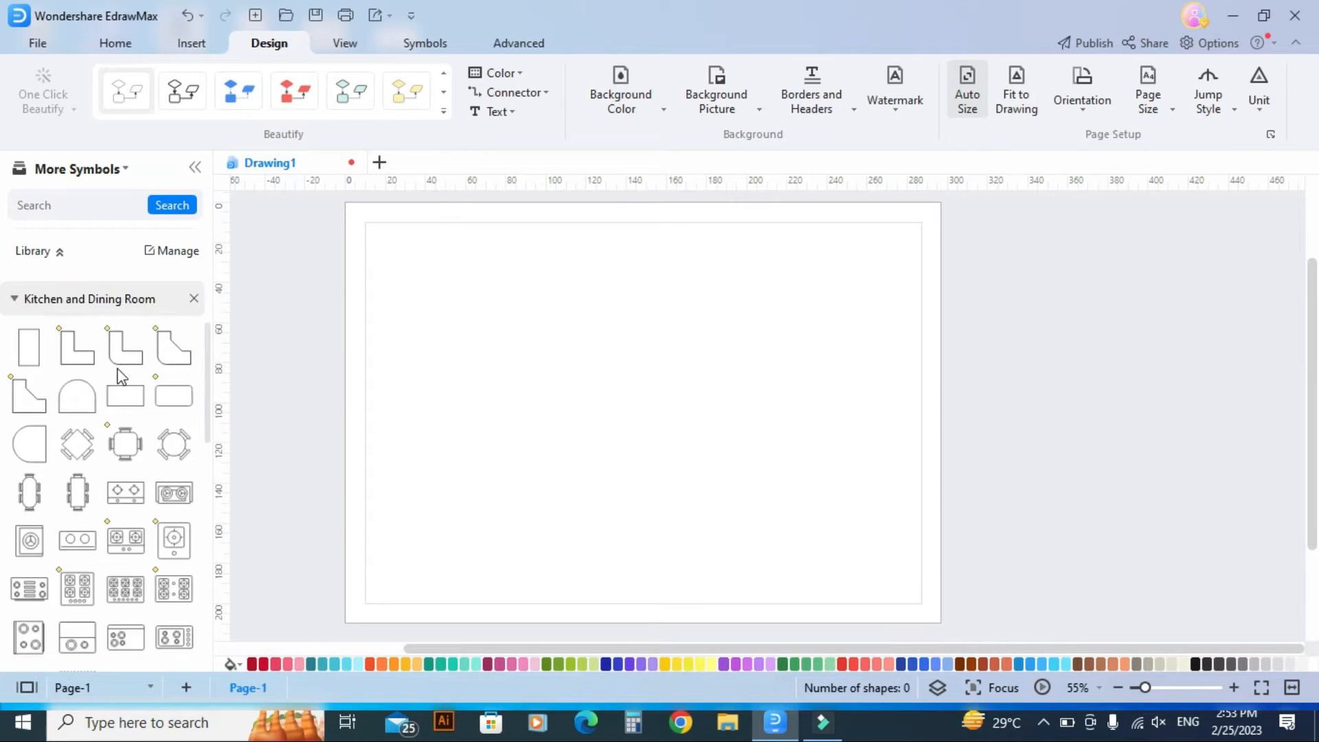
scroll(120, 376, "up", 4)
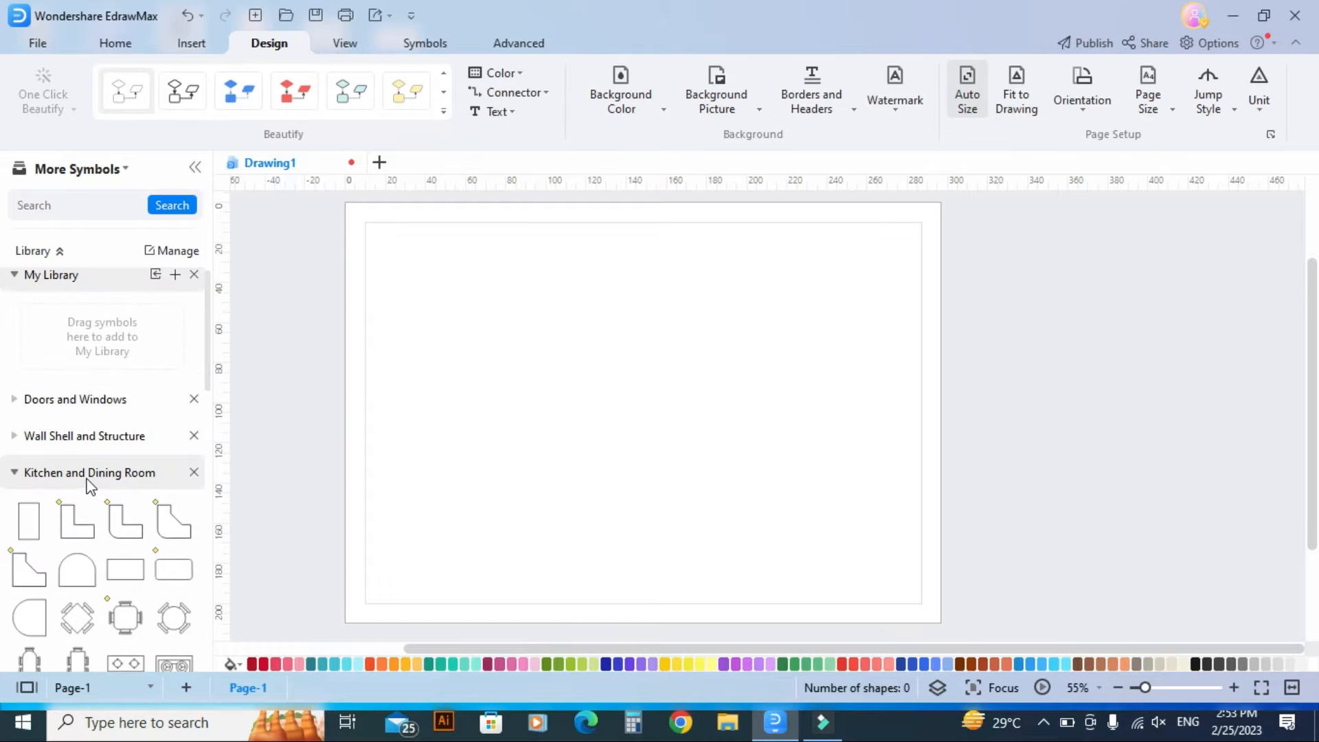
left_click(89, 481)
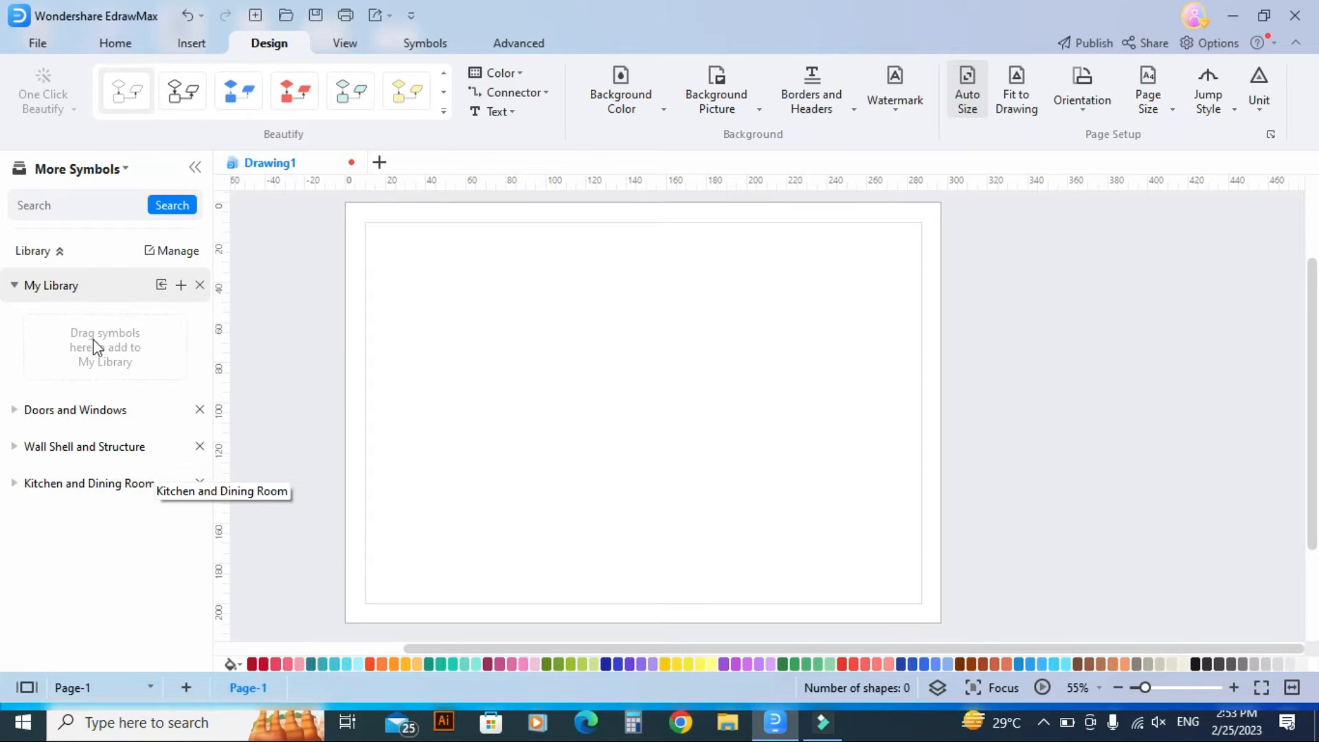
- Add the Floor Plan symbol libraries Bathroom, Bedroom, Plants, Dimensioning, Sofas, and Tables and Chairs
left_click(97, 169)
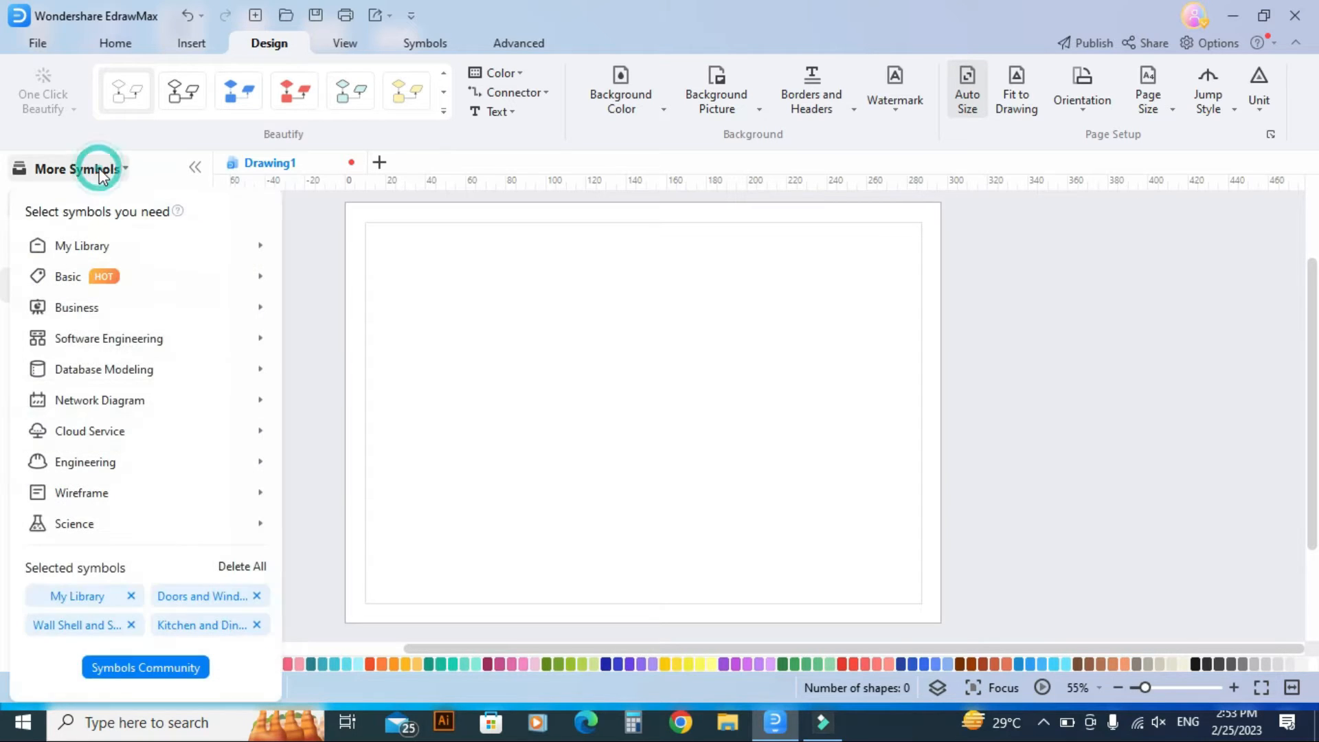
left_click(185, 456)
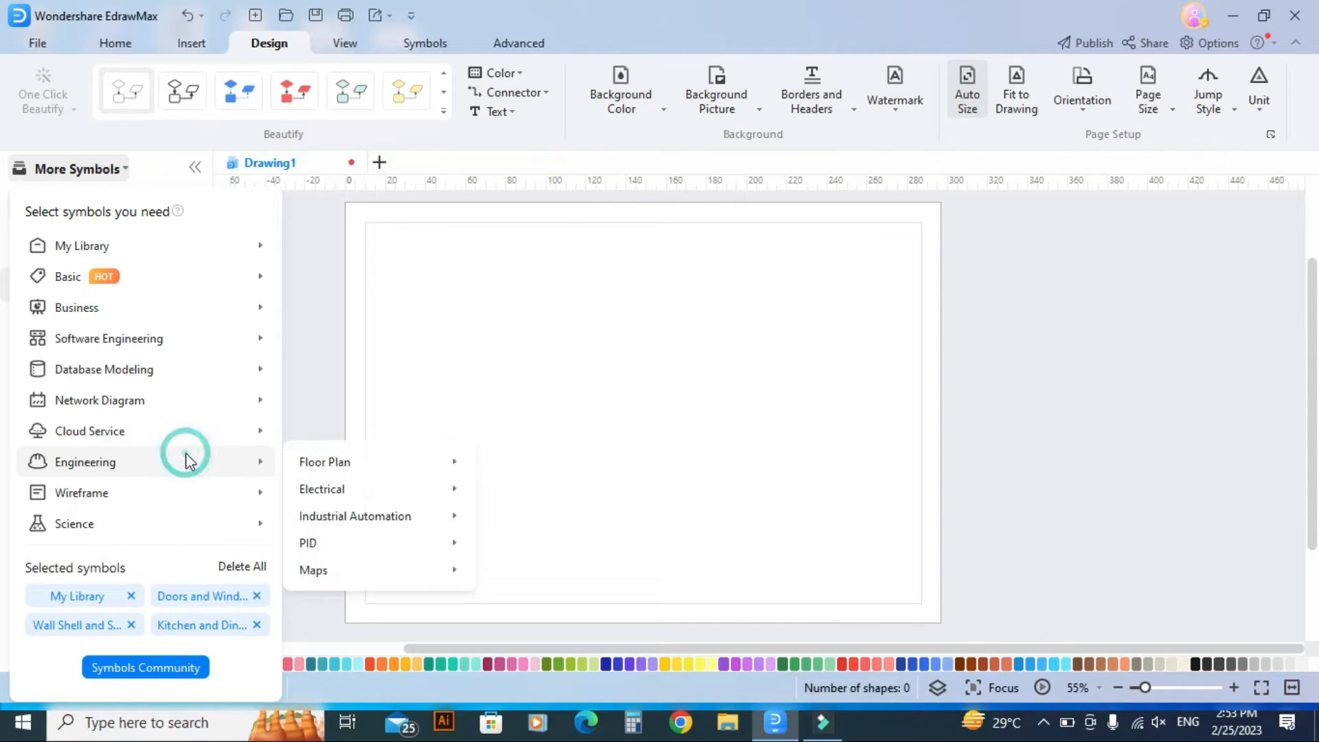
mouse_move(401, 459)
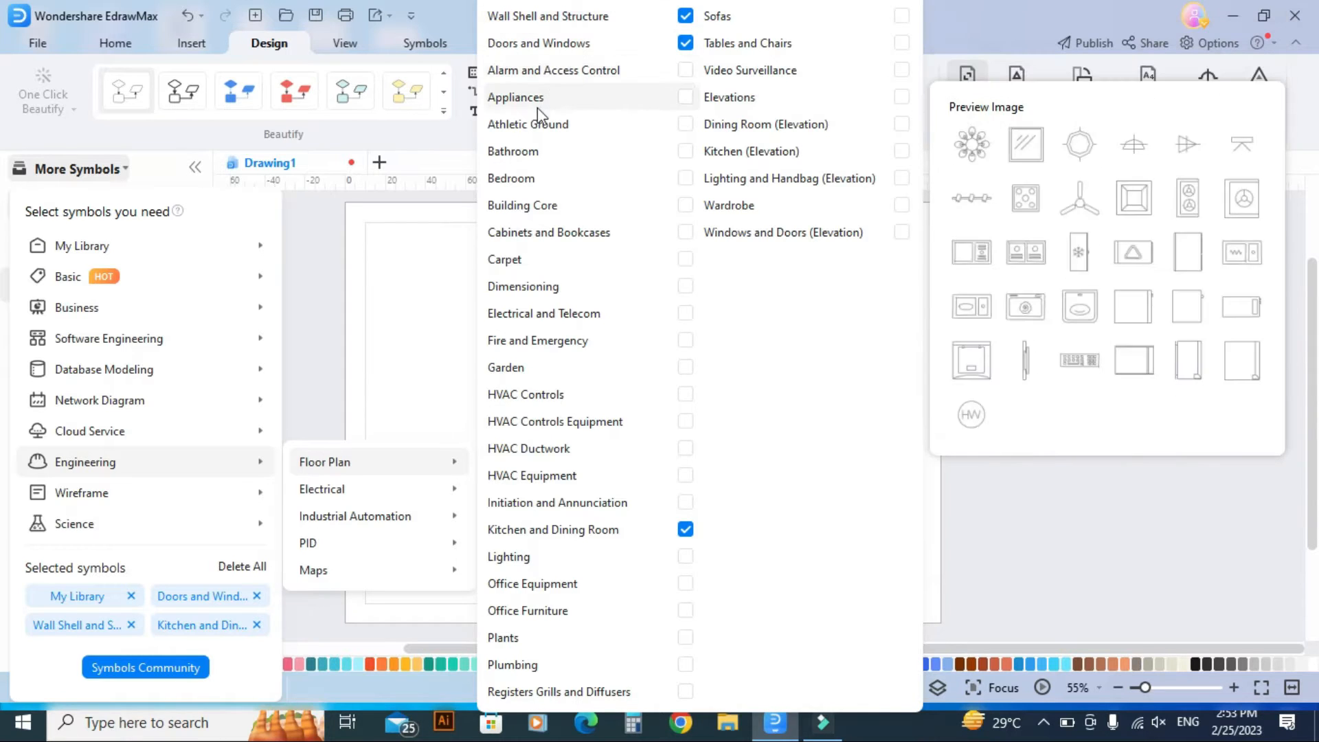
left_click(685, 152)
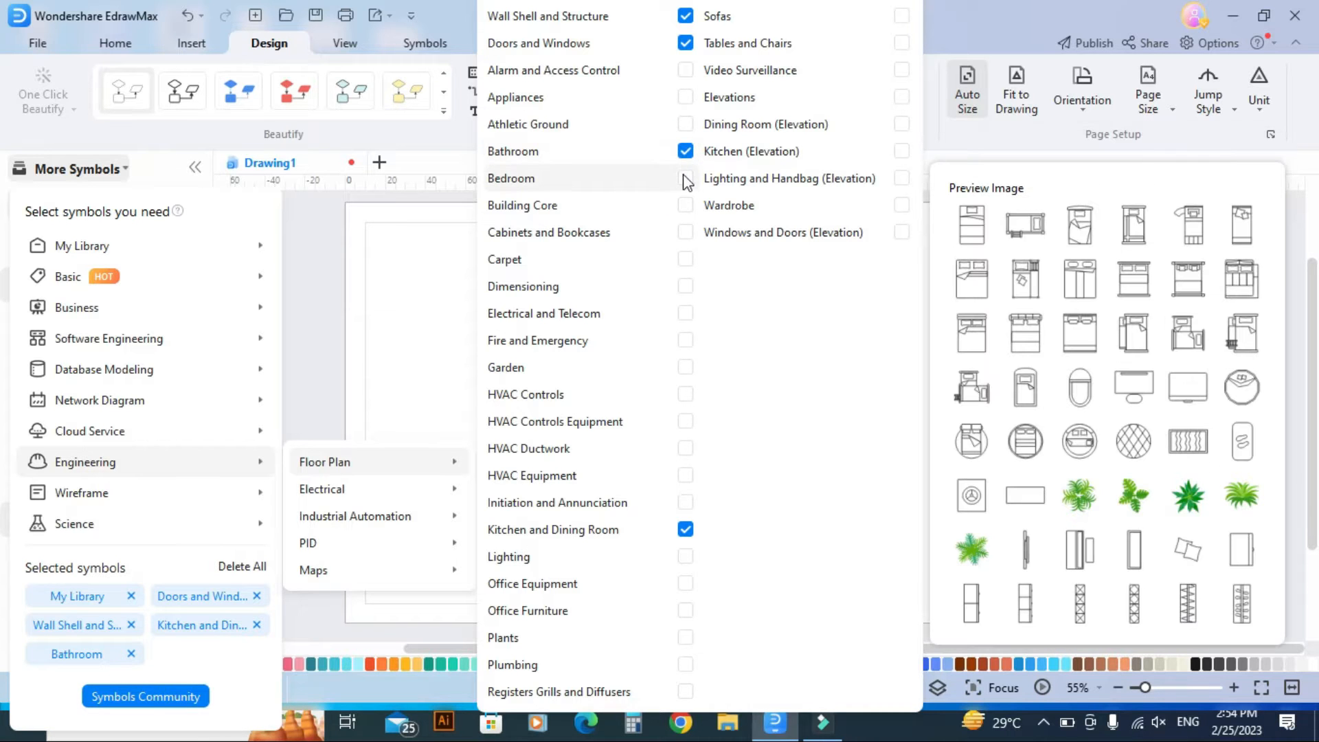
left_click(685, 178)
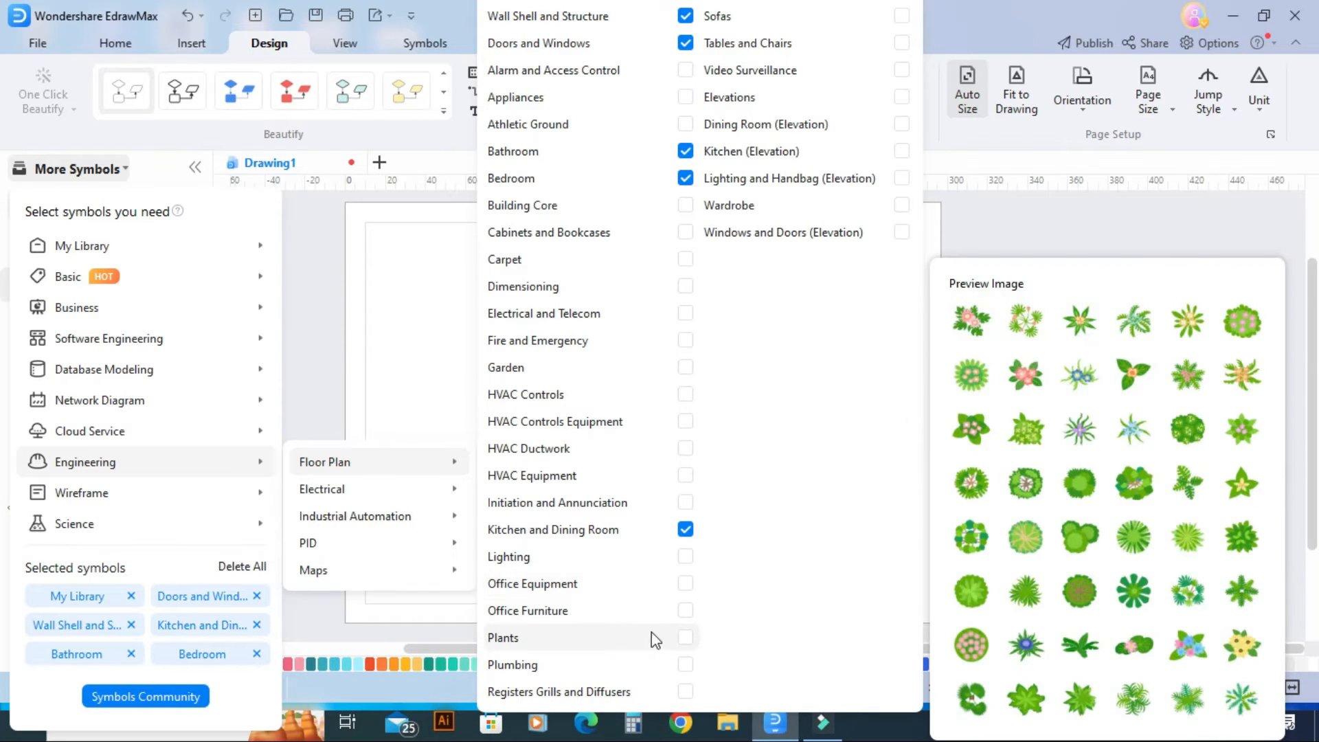
left_click(686, 639)
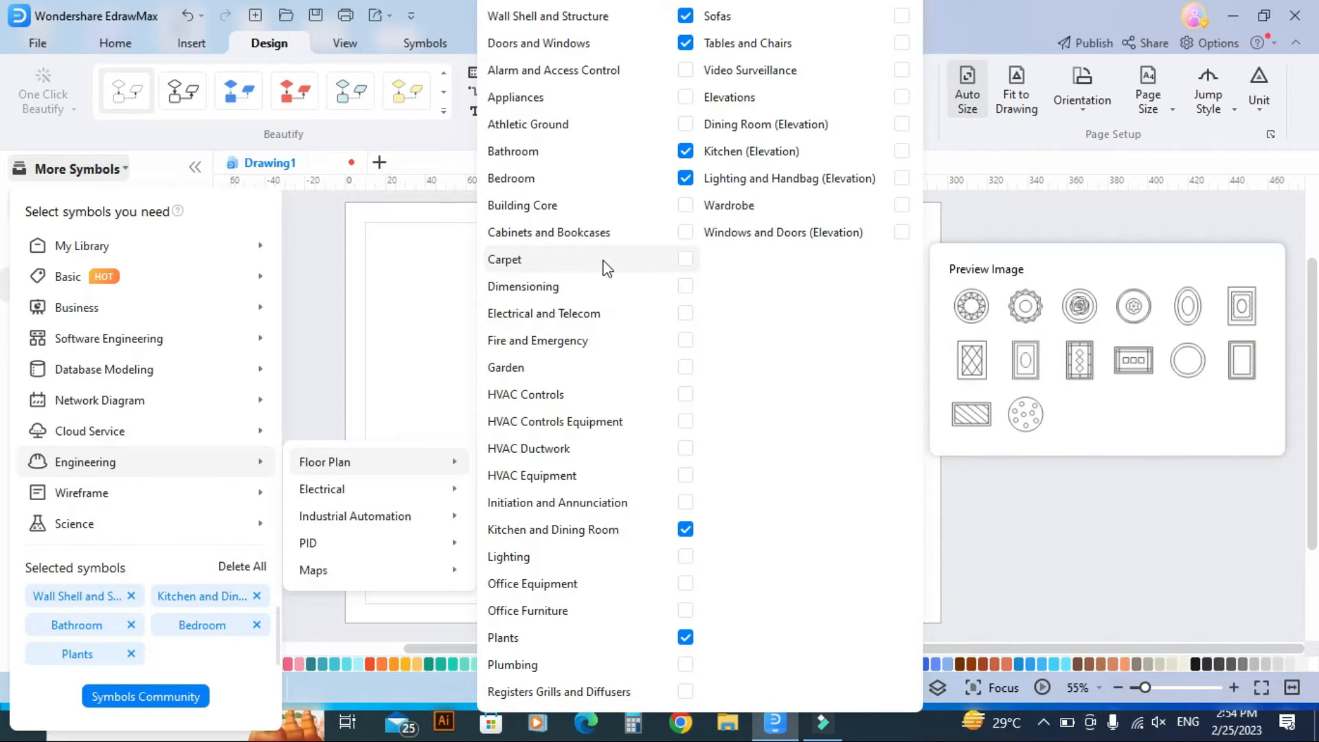
left_click(685, 286)
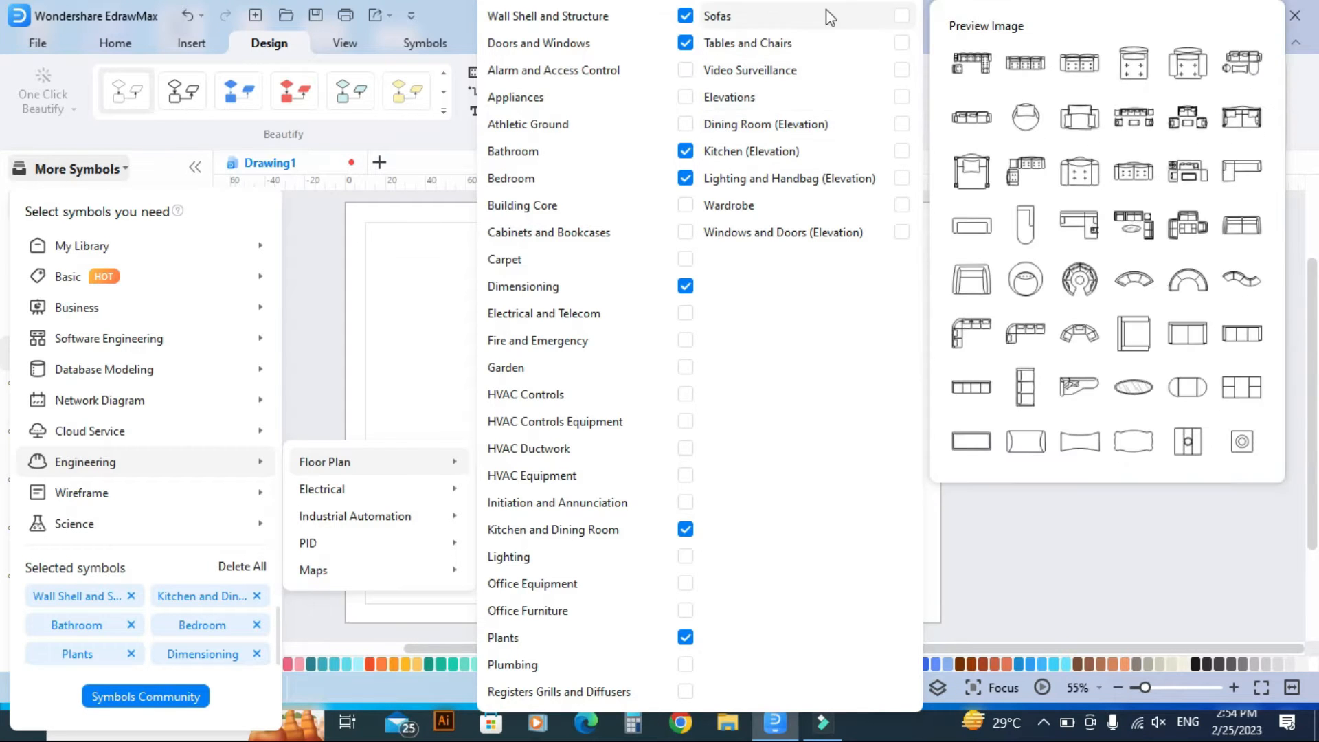
left_click(901, 16)
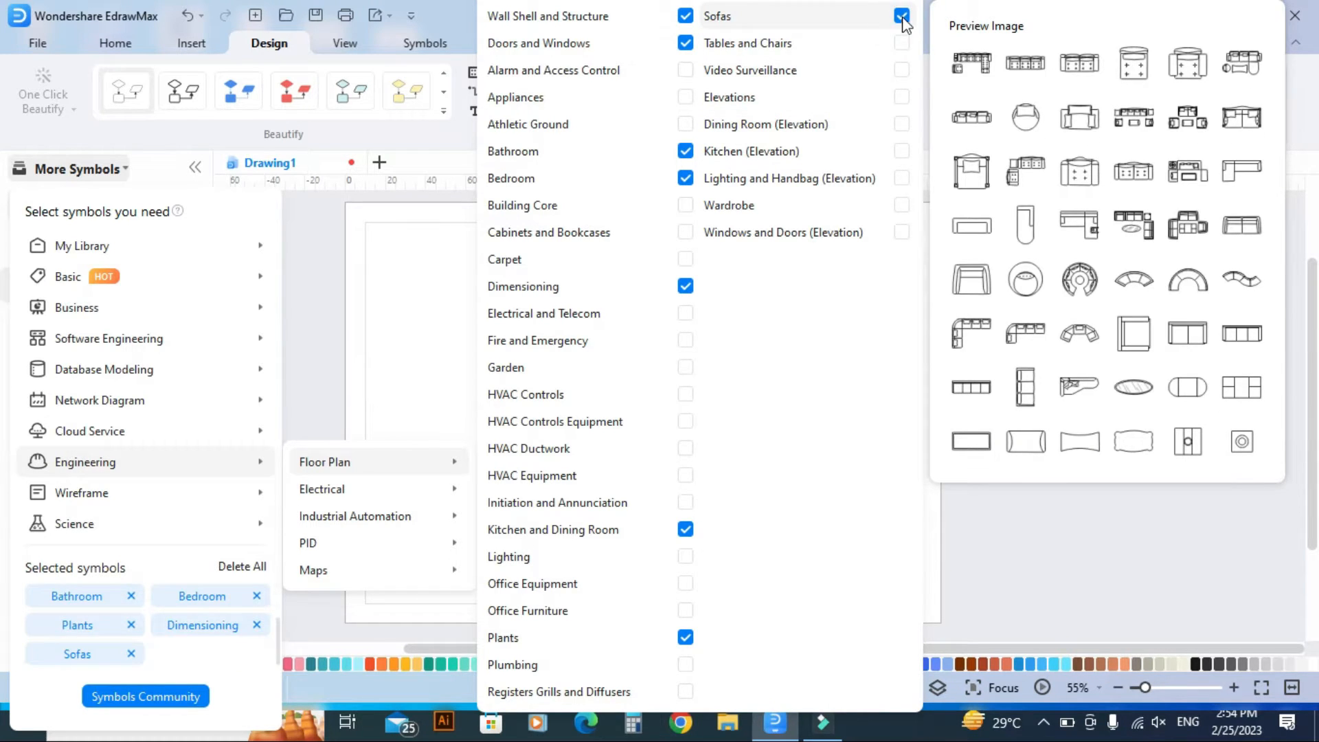
left_click(902, 44)
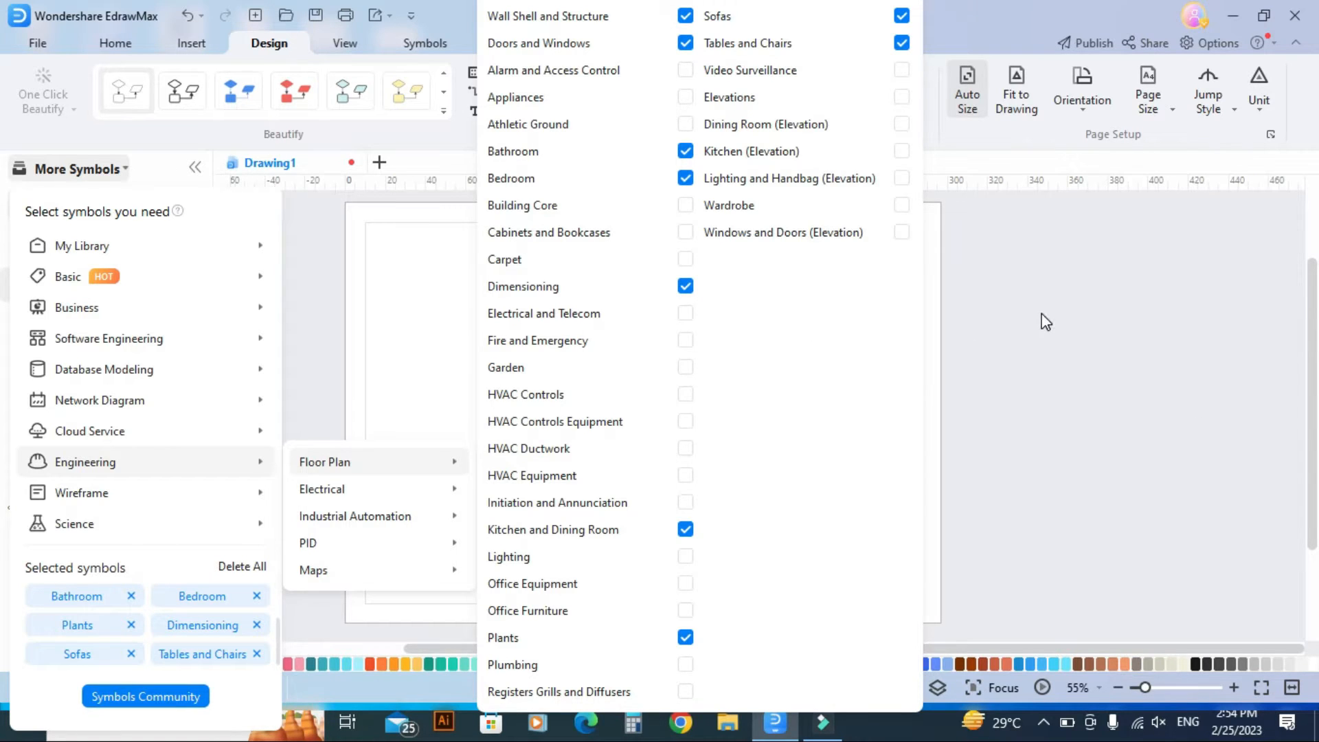
left_click(1044, 315)
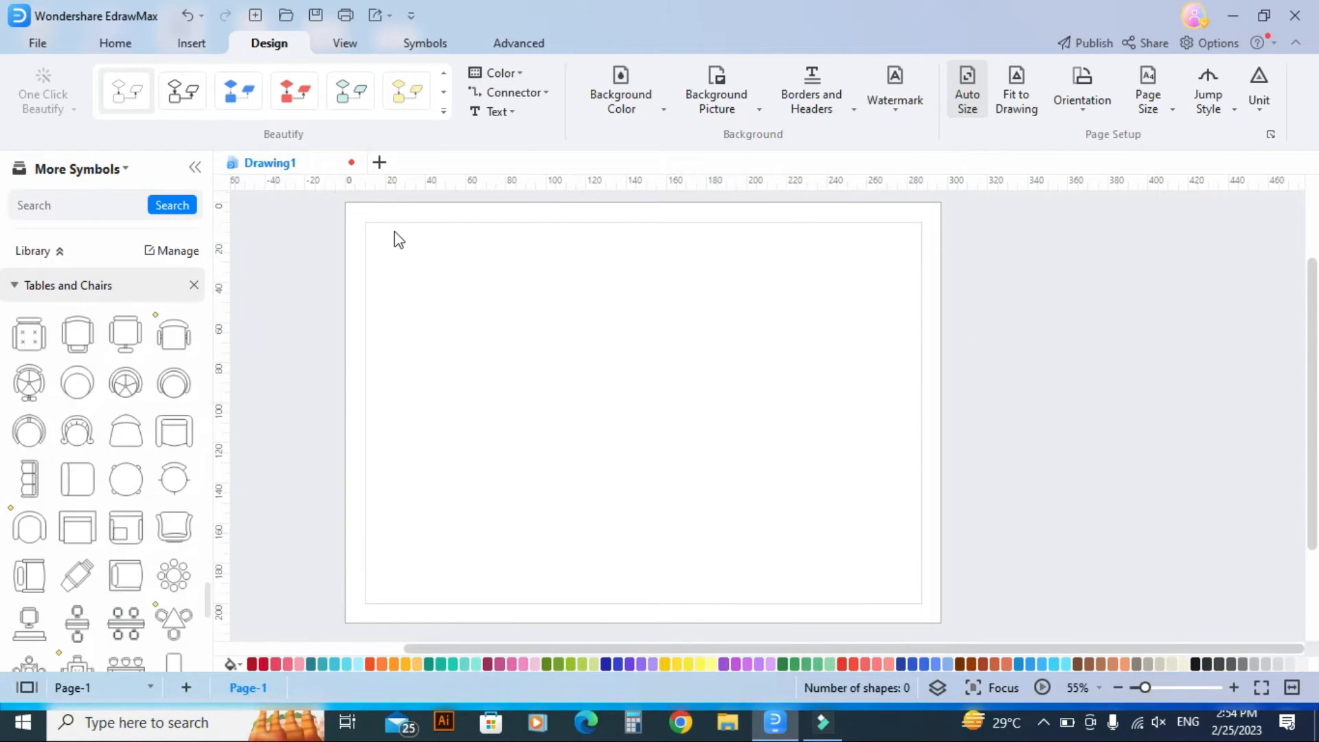
- Collapse the newly added symbol libraries, from Tables and Chairs up through Sofas and Dimensioning, to their headings
left_click(101, 283)
scroll(88, 344, "up", 5)
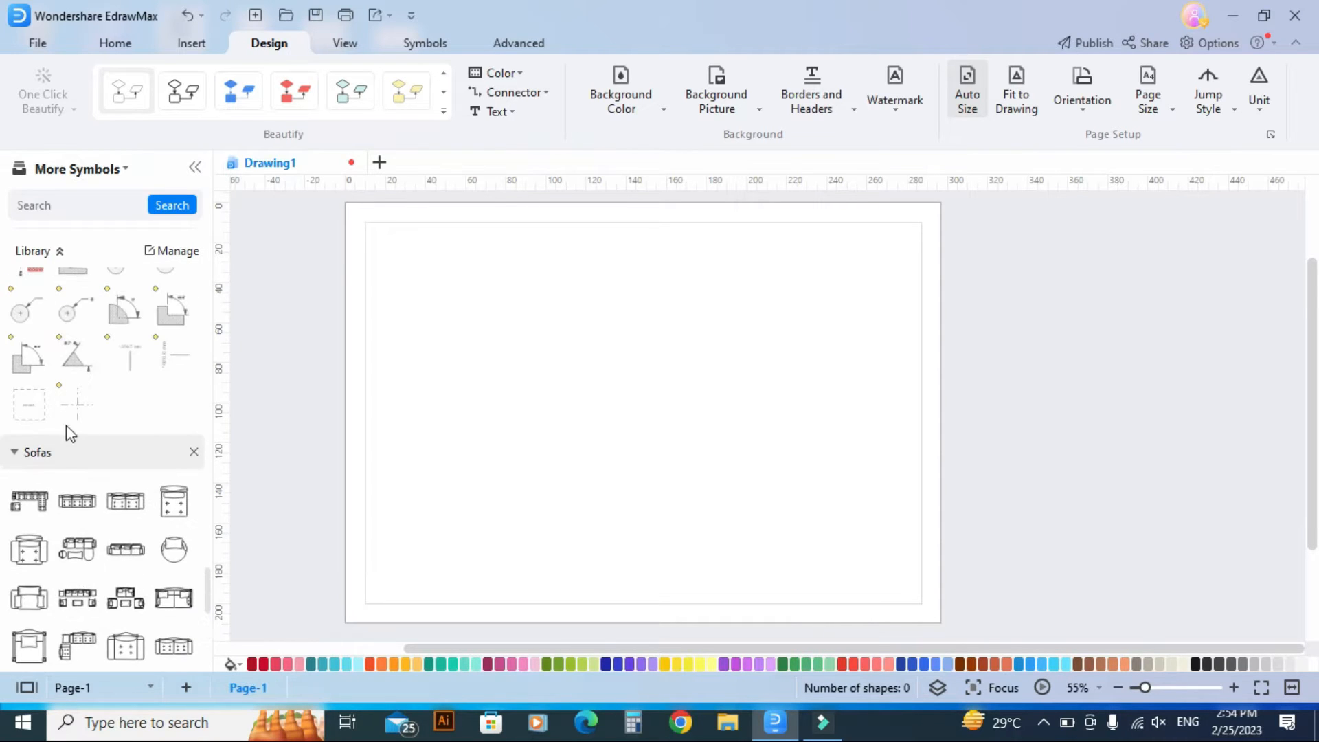
left_click(66, 450)
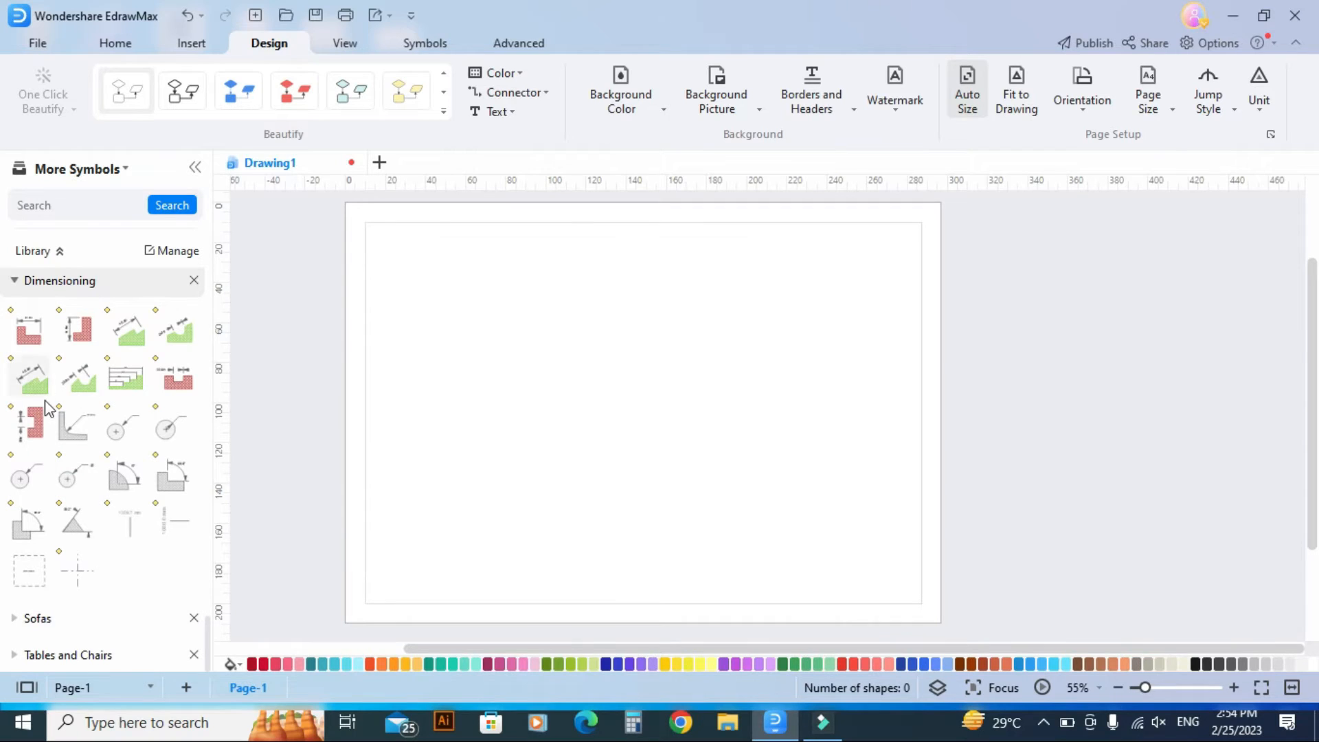
left_click(103, 281)
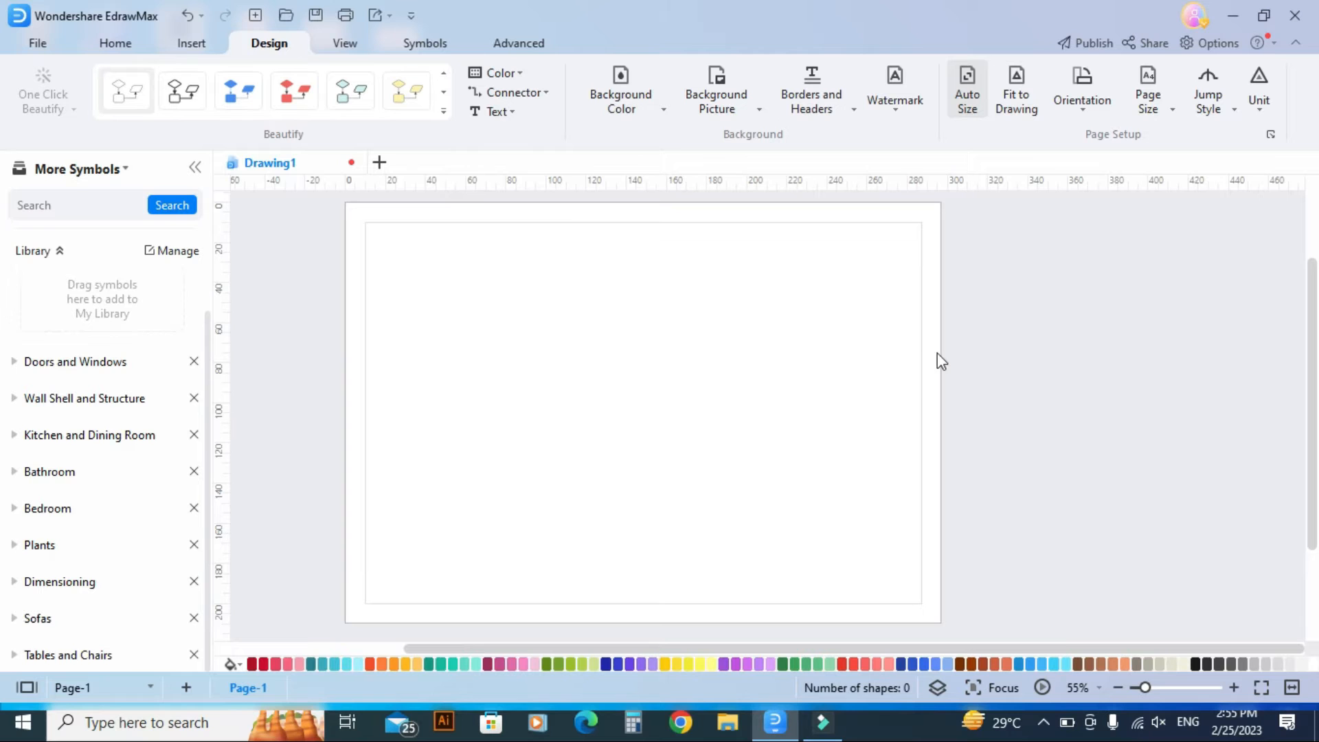
- Set the drawing's measurement unit to Feet and Inches
left_click(1263, 103)
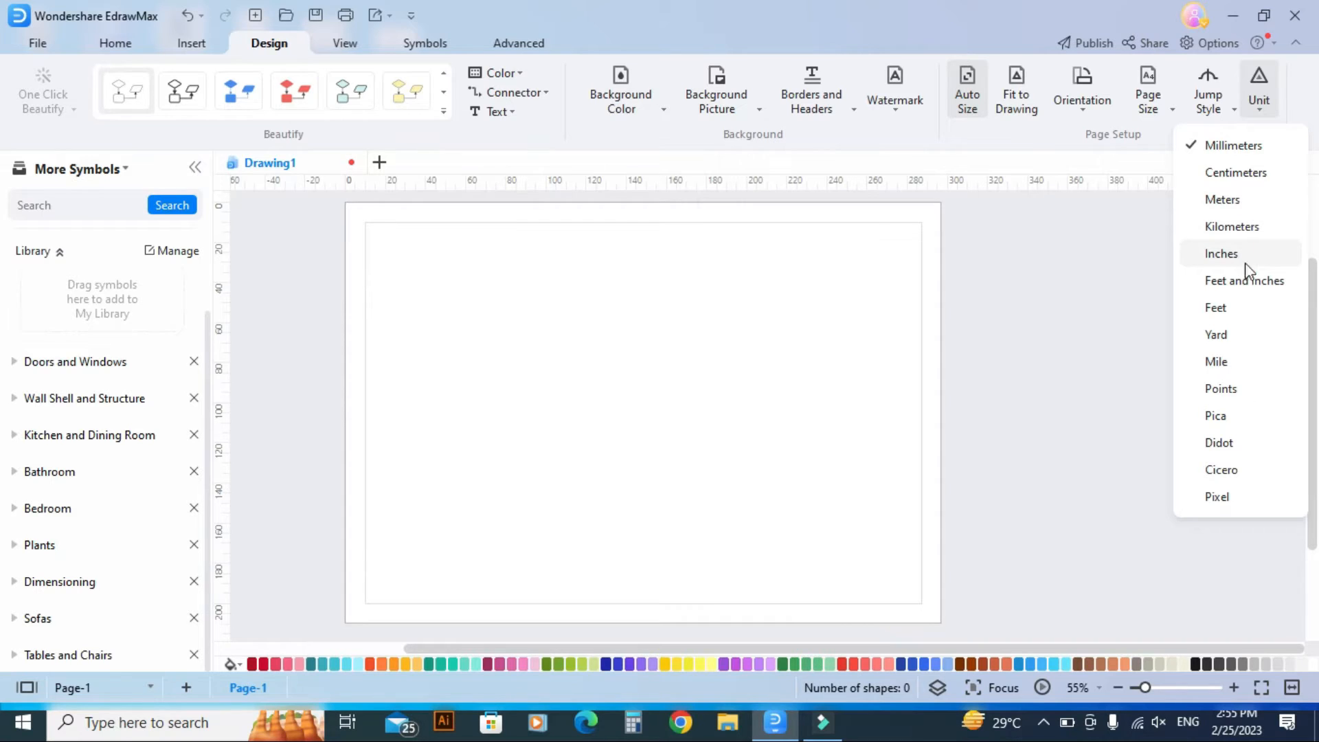
left_click(1279, 288)
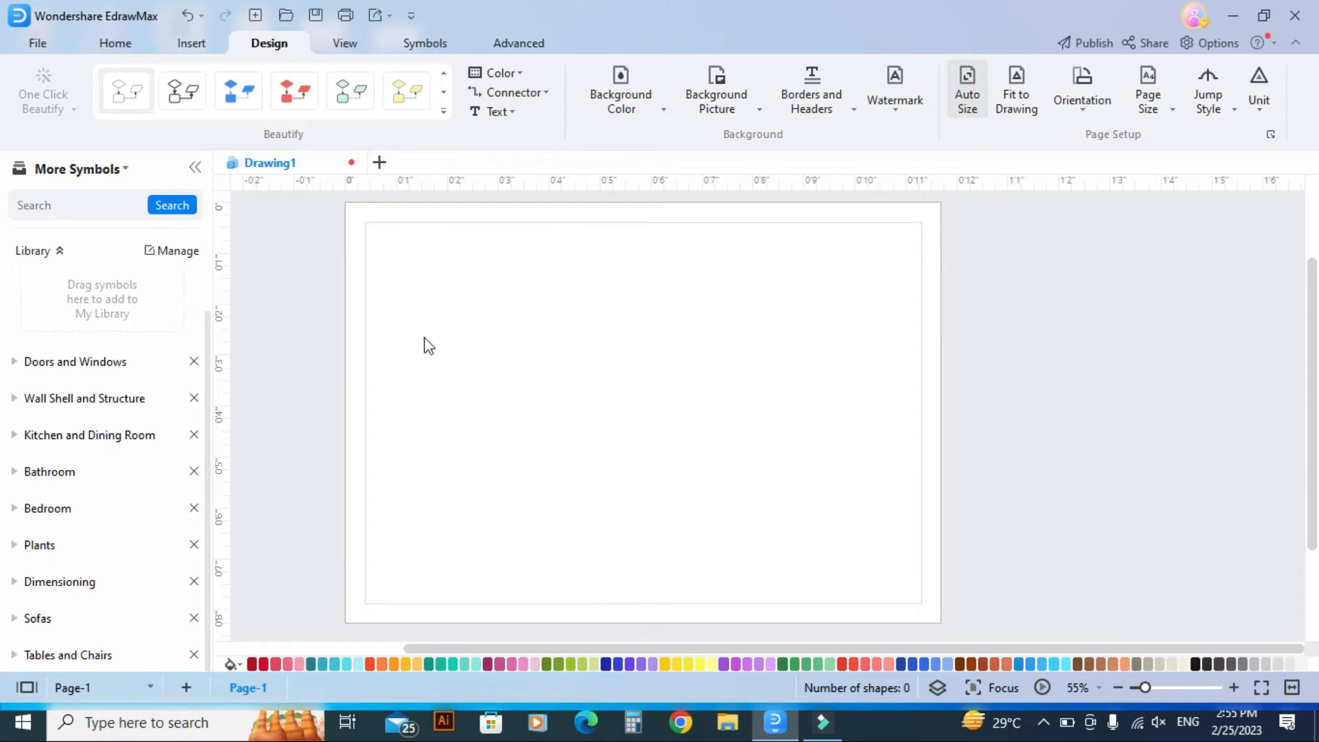
- Place a rectangular room from Wall Shell and Structure in the page's upper-left area and check the length of its right wall
left_click(103, 398)
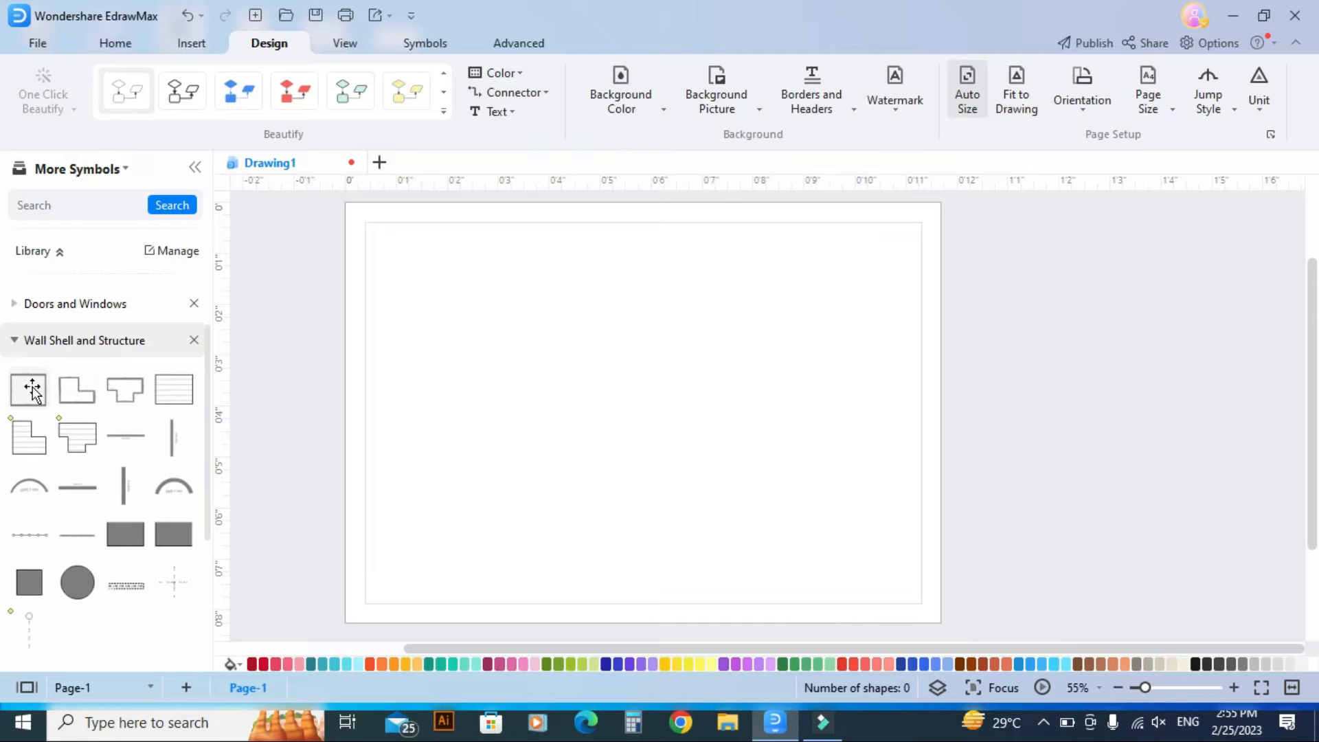
left_click_drag(25, 388, 536, 374)
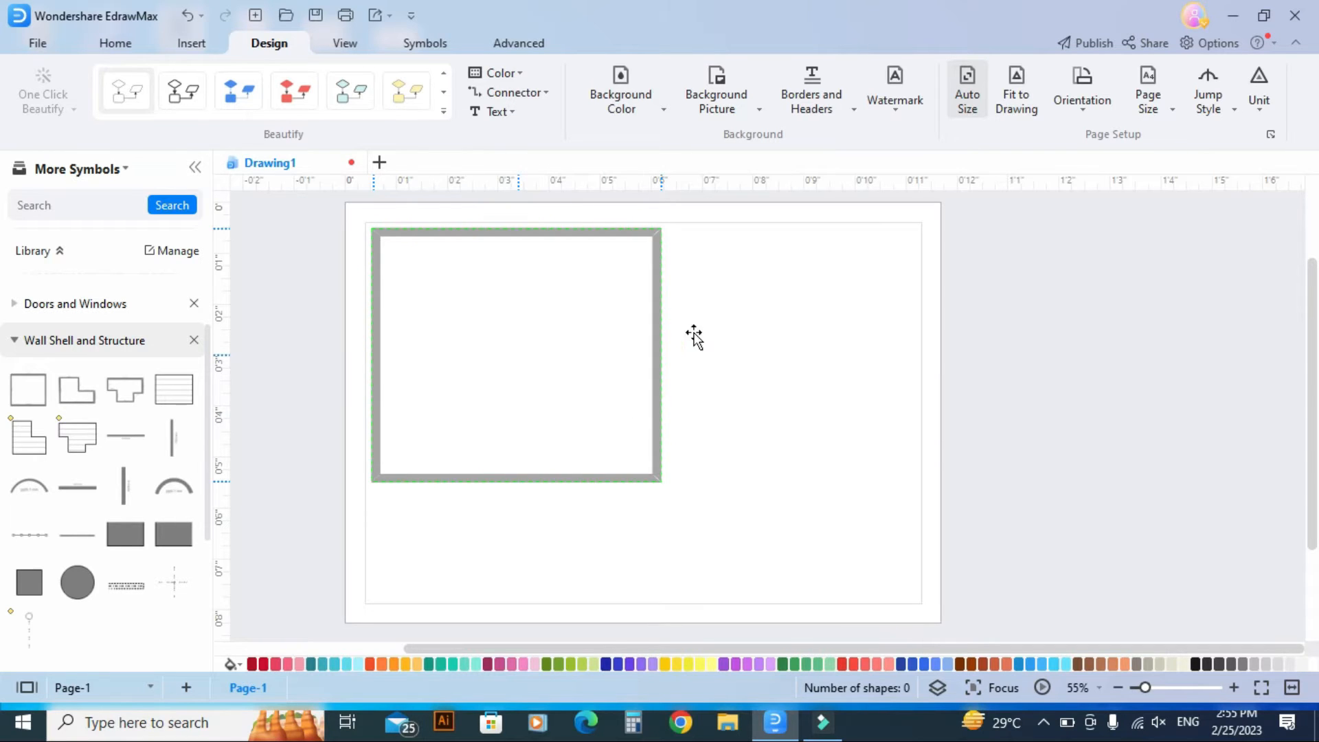
left_click(648, 283)
left_click(650, 282)
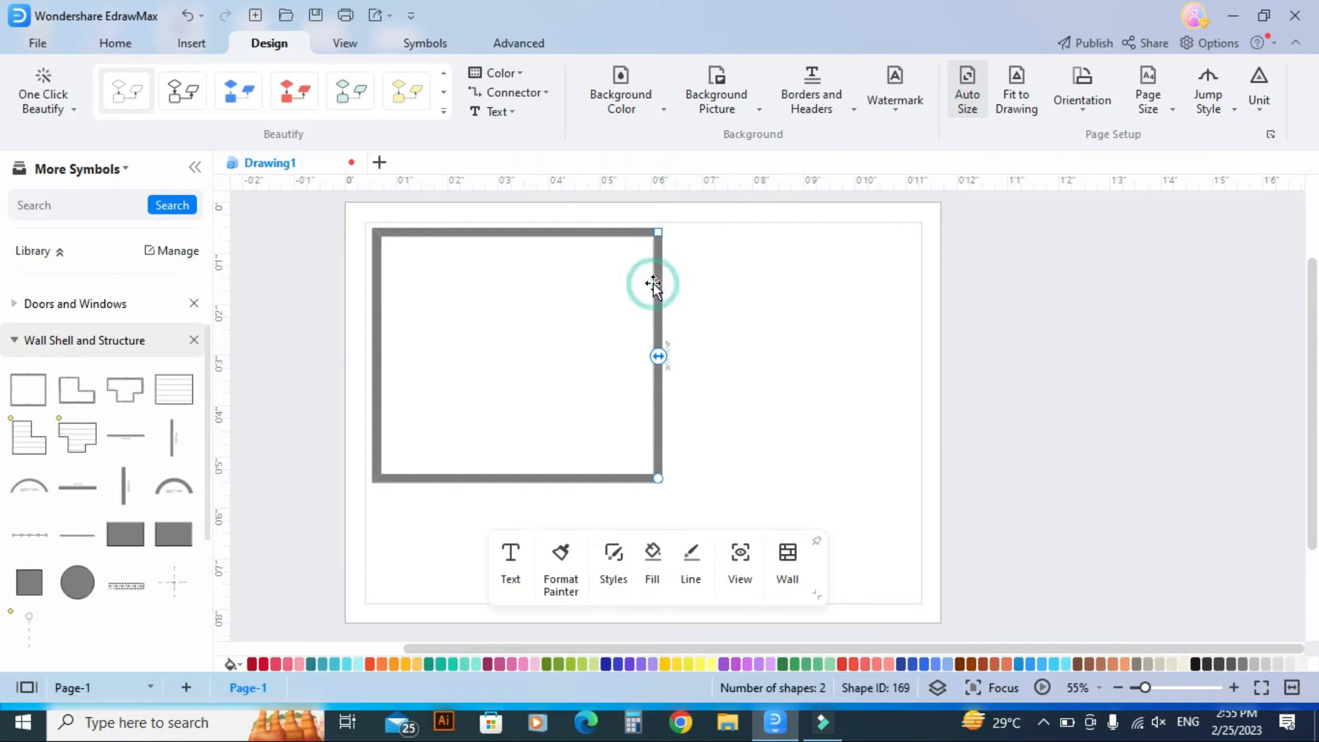
scroll(677, 373, "up", 5)
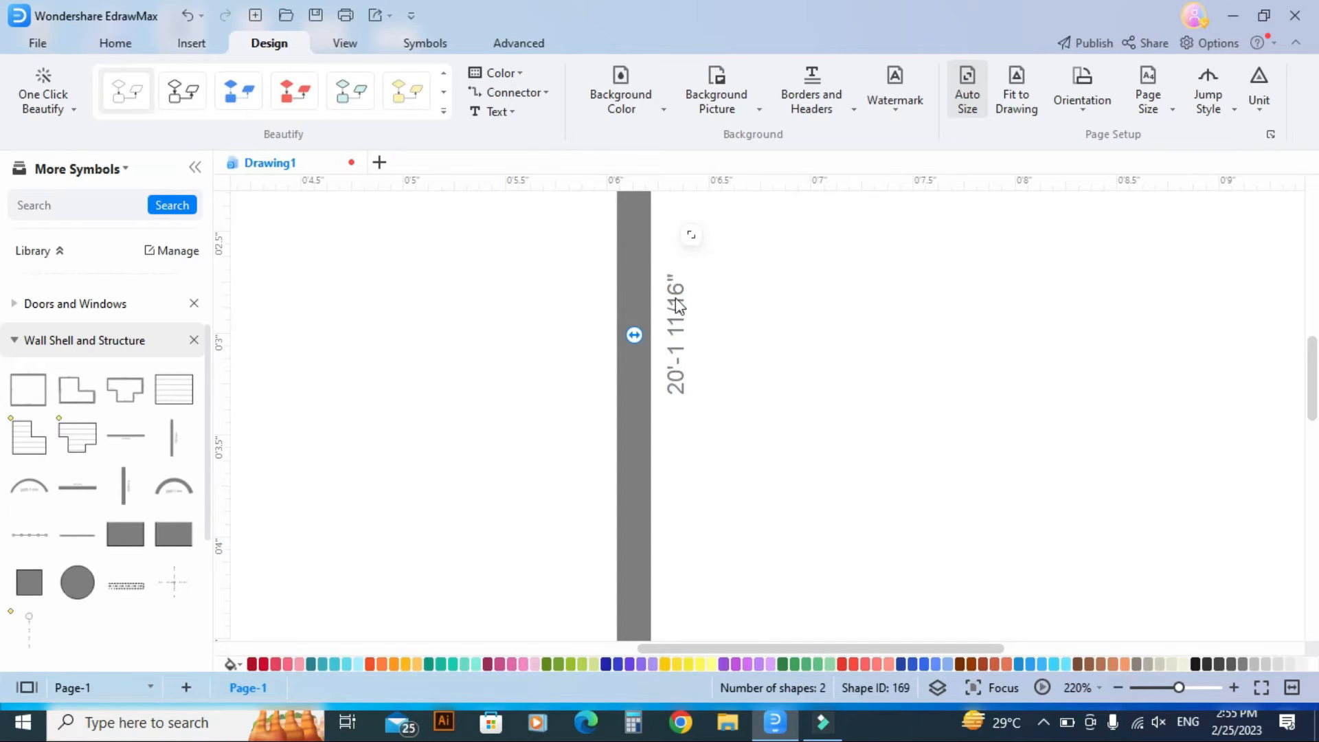
scroll(718, 387, "down", 5)
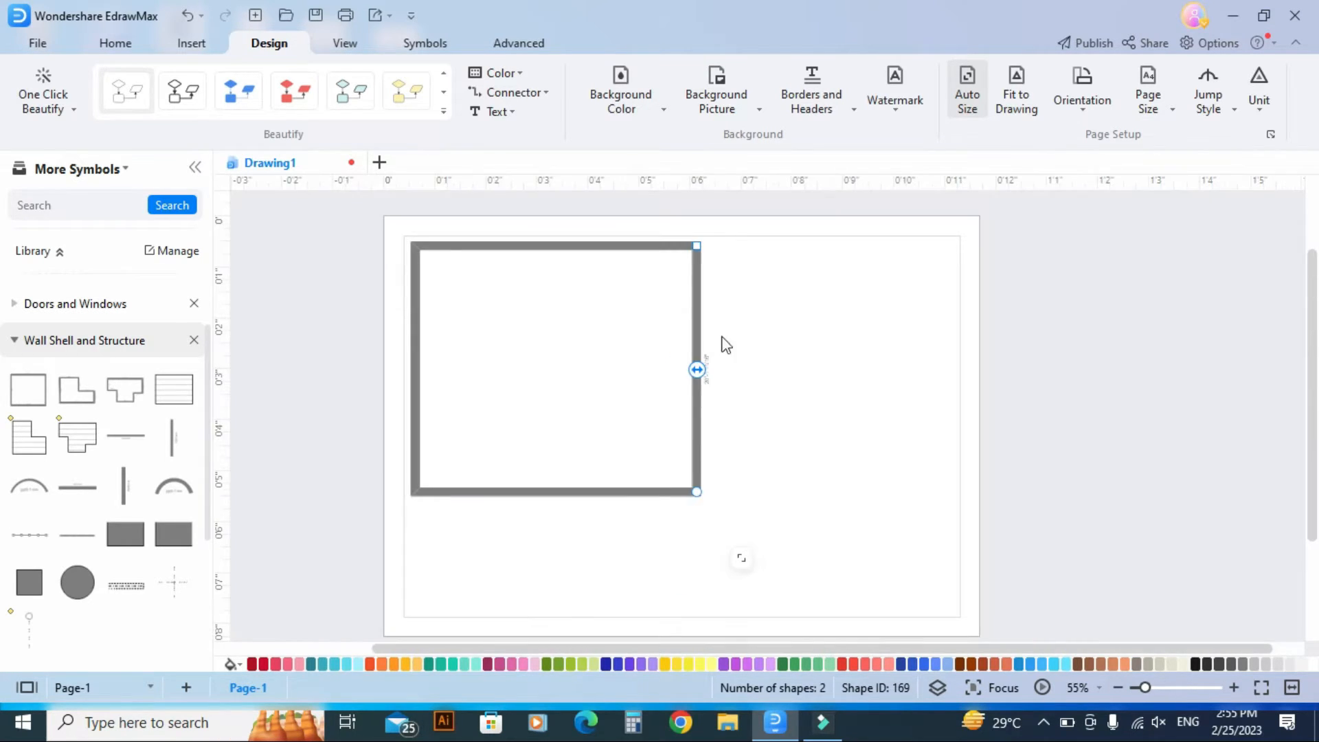
- Reposition the rectangular room and stretch its right and bottom walls to nearly fill the page, about 42' by 28.5'
left_click(768, 324)
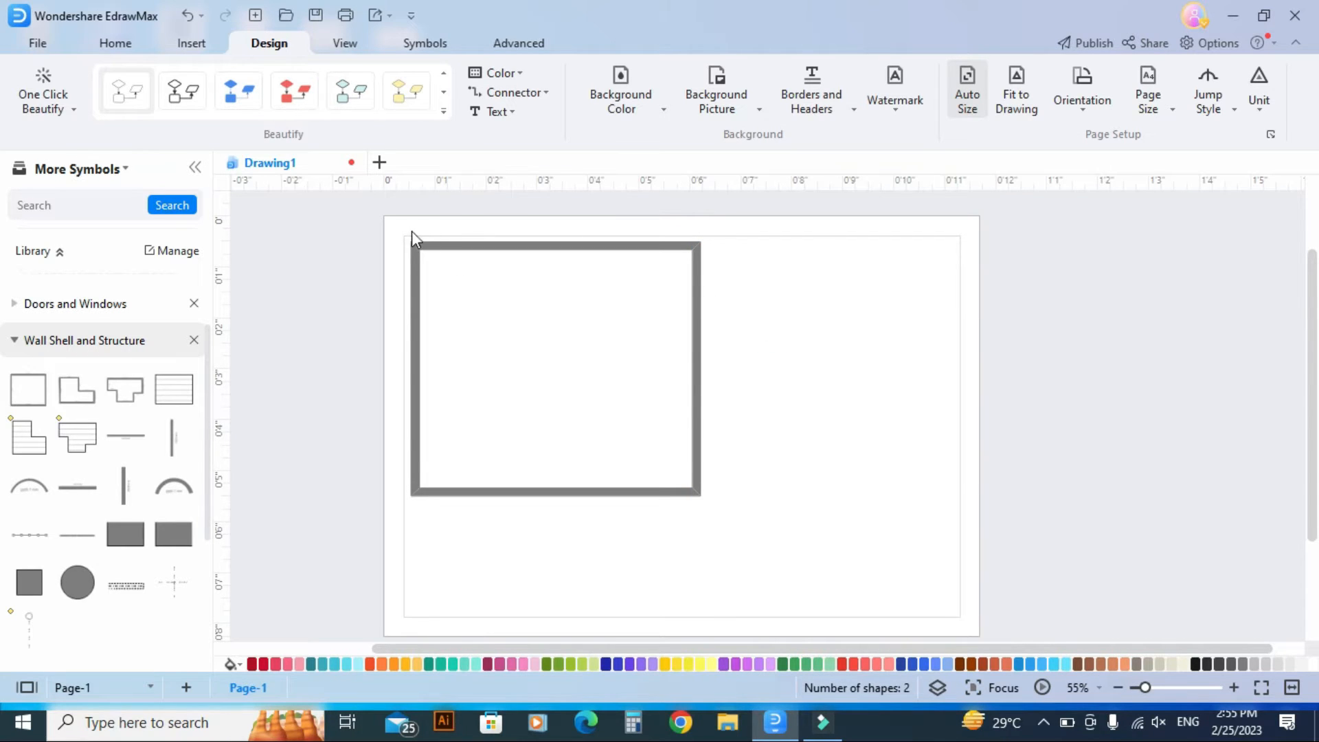
left_click_drag(479, 336, 742, 543)
left_click_drag(707, 369, 958, 371)
left_click_drag(684, 504, 687, 618)
left_click(1034, 407)
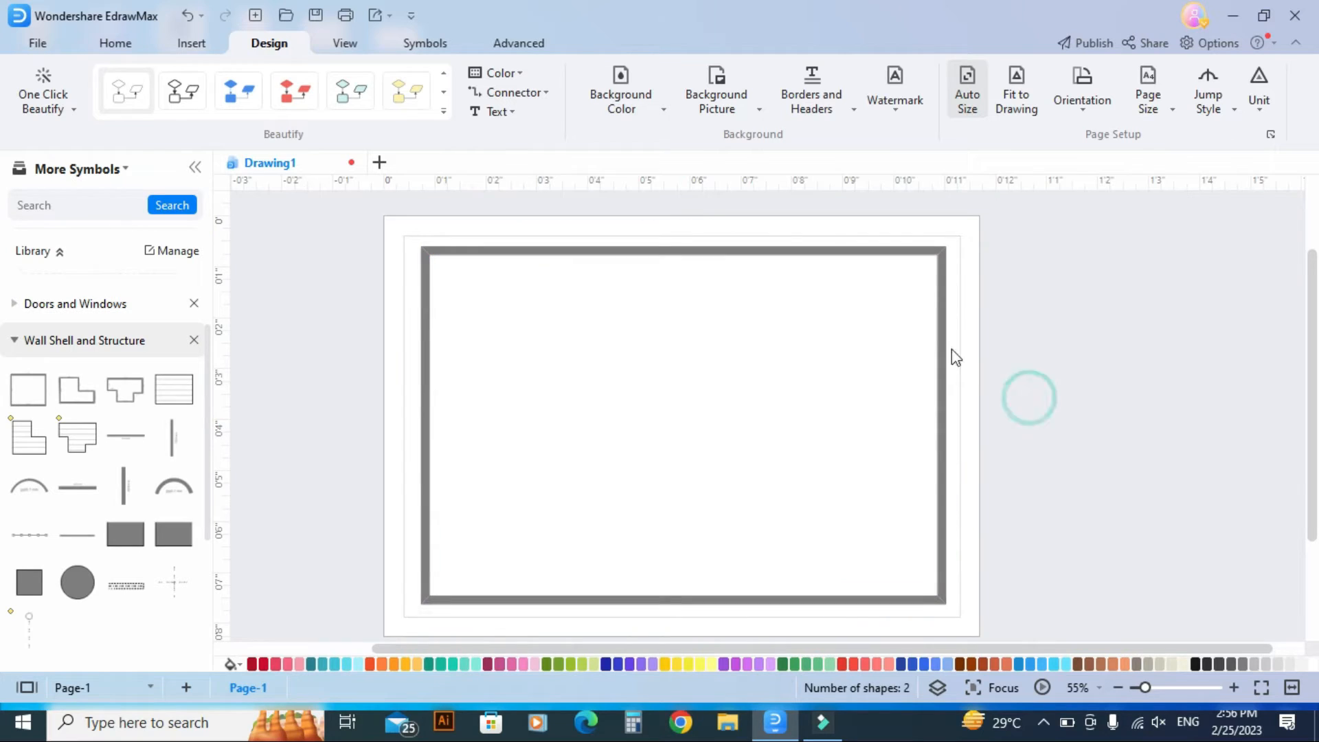
- Set the font size of the top wall's length label to 20
left_click(680, 251)
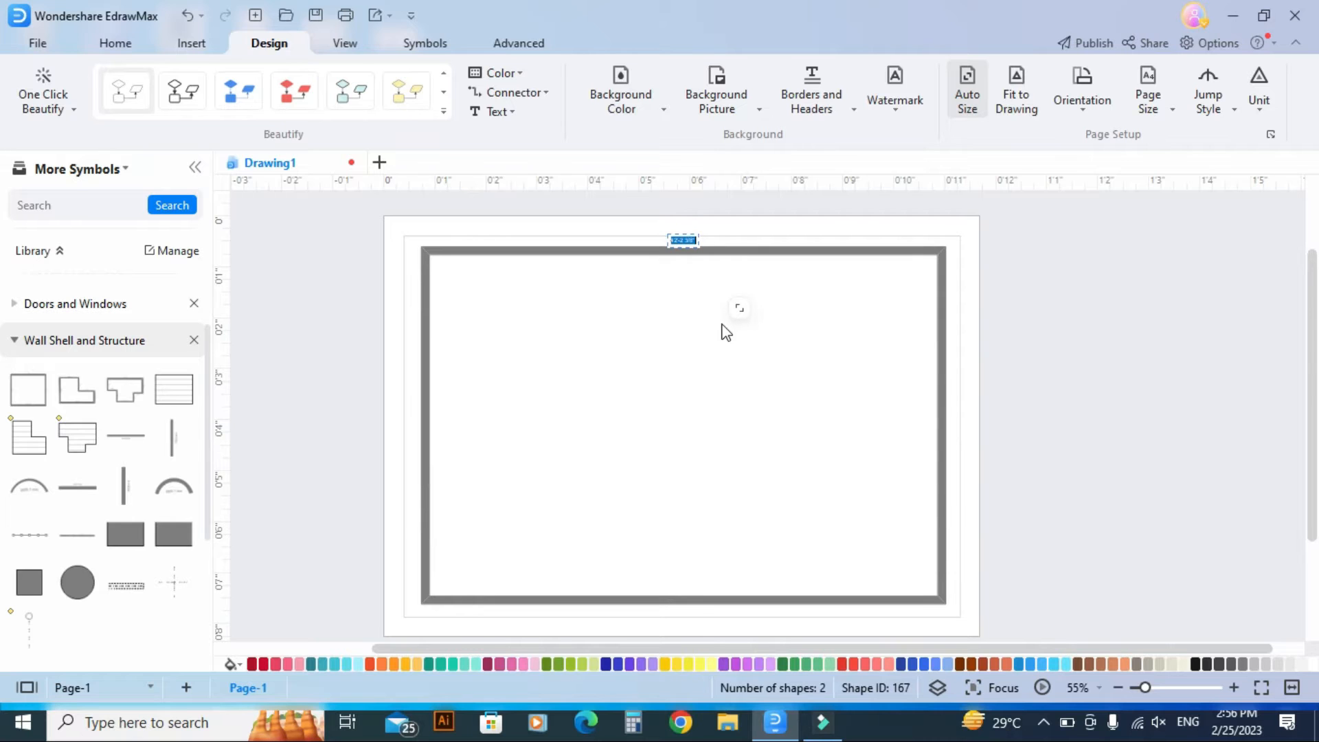
left_click(121, 42)
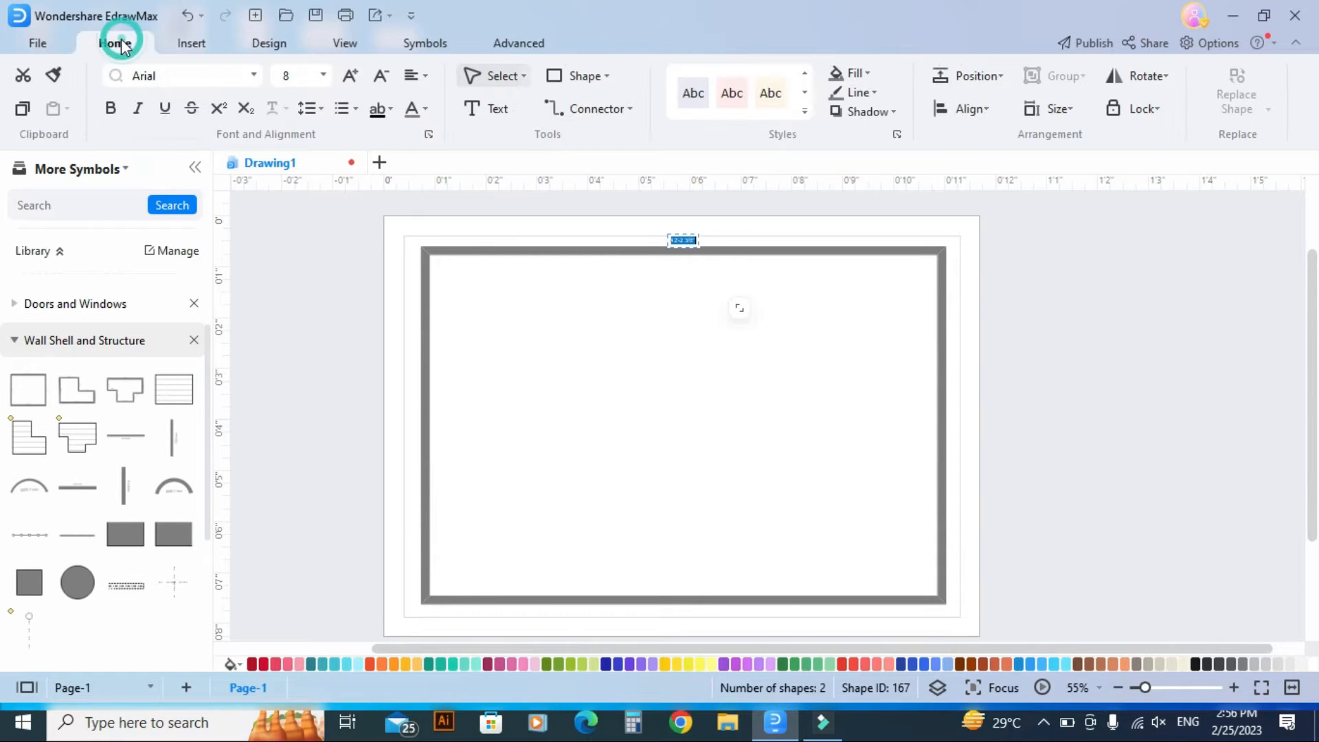
left_click(324, 75)
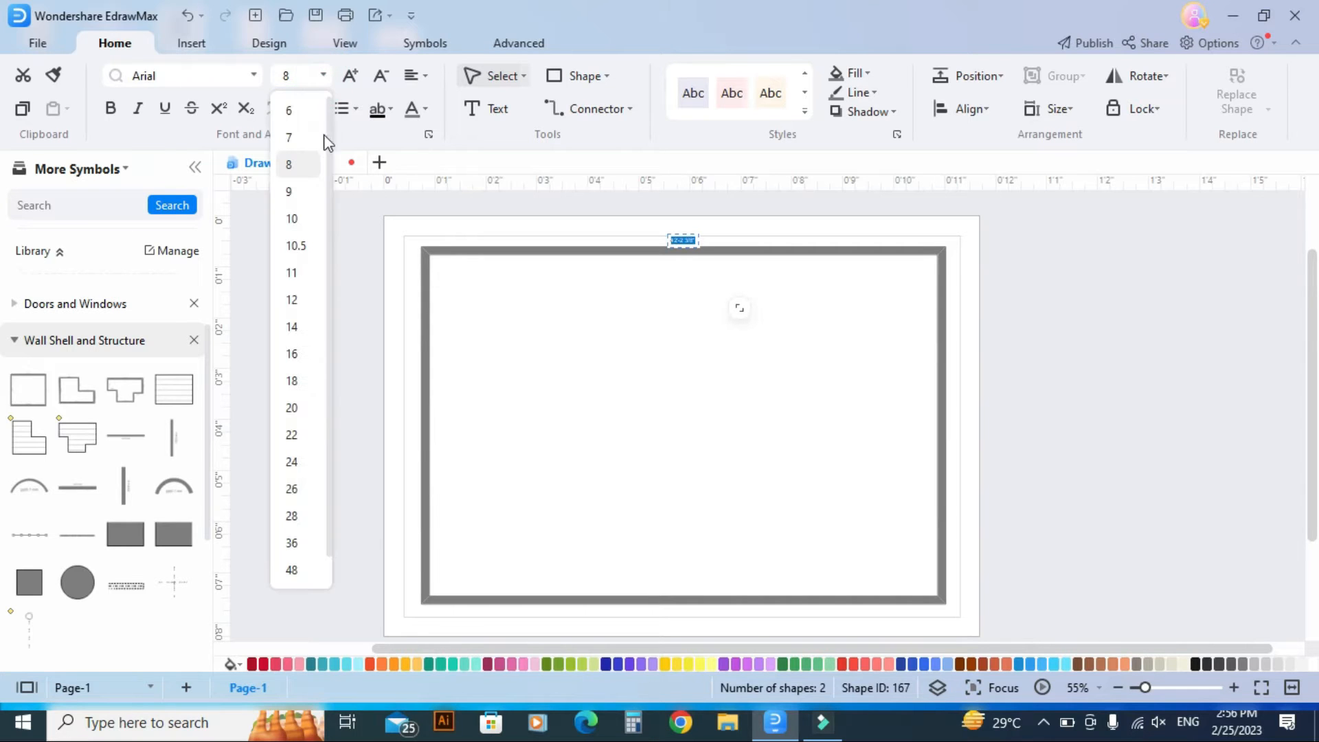
left_click(293, 408)
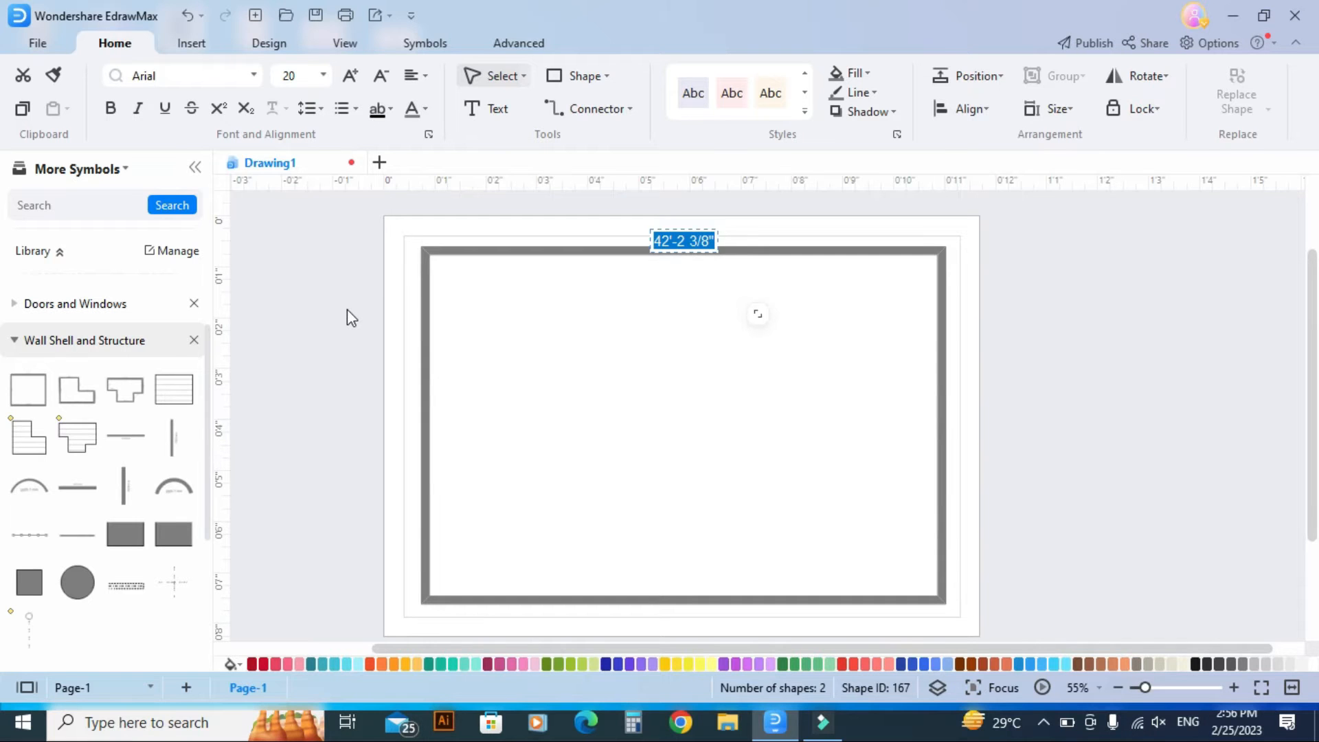
left_click(536, 465)
left_click(607, 427)
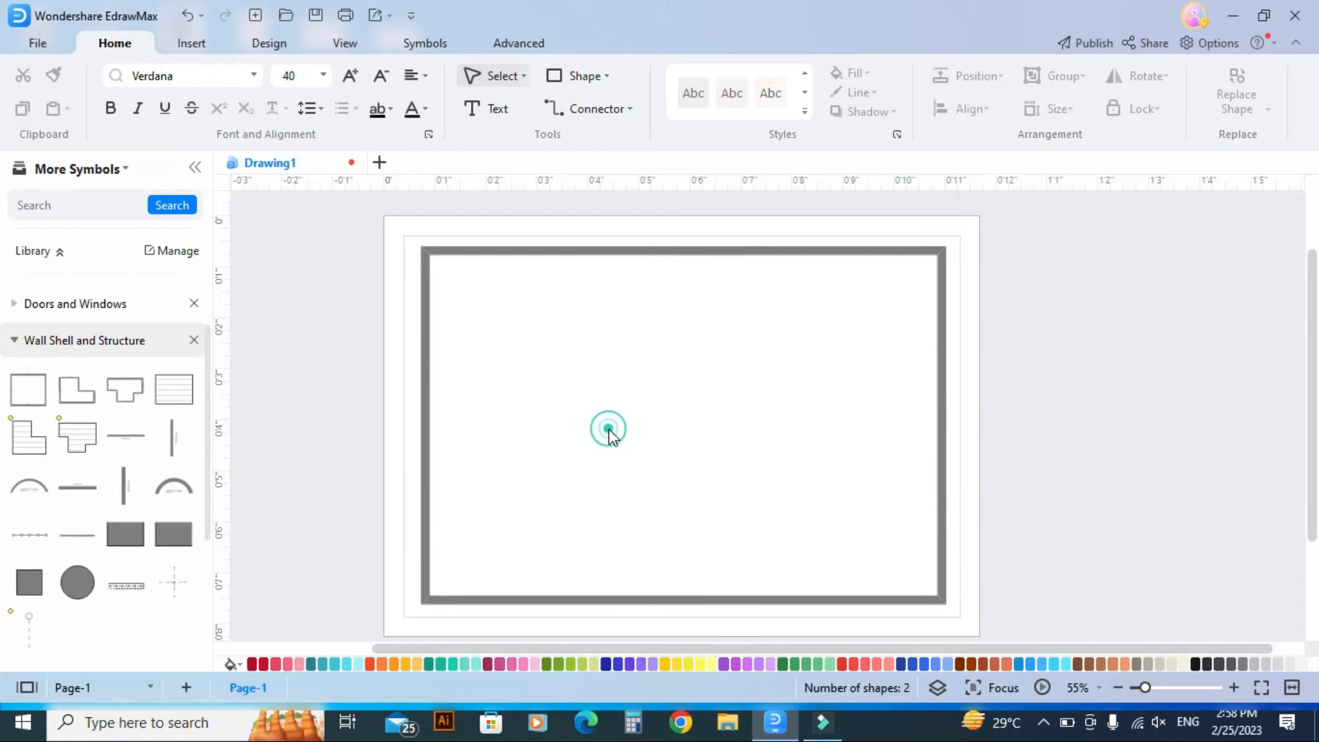
left_click(434, 330)
double_click(430, 322)
left_click(870, 374)
- Set the top wall's length to 50'
double_click(750, 254)
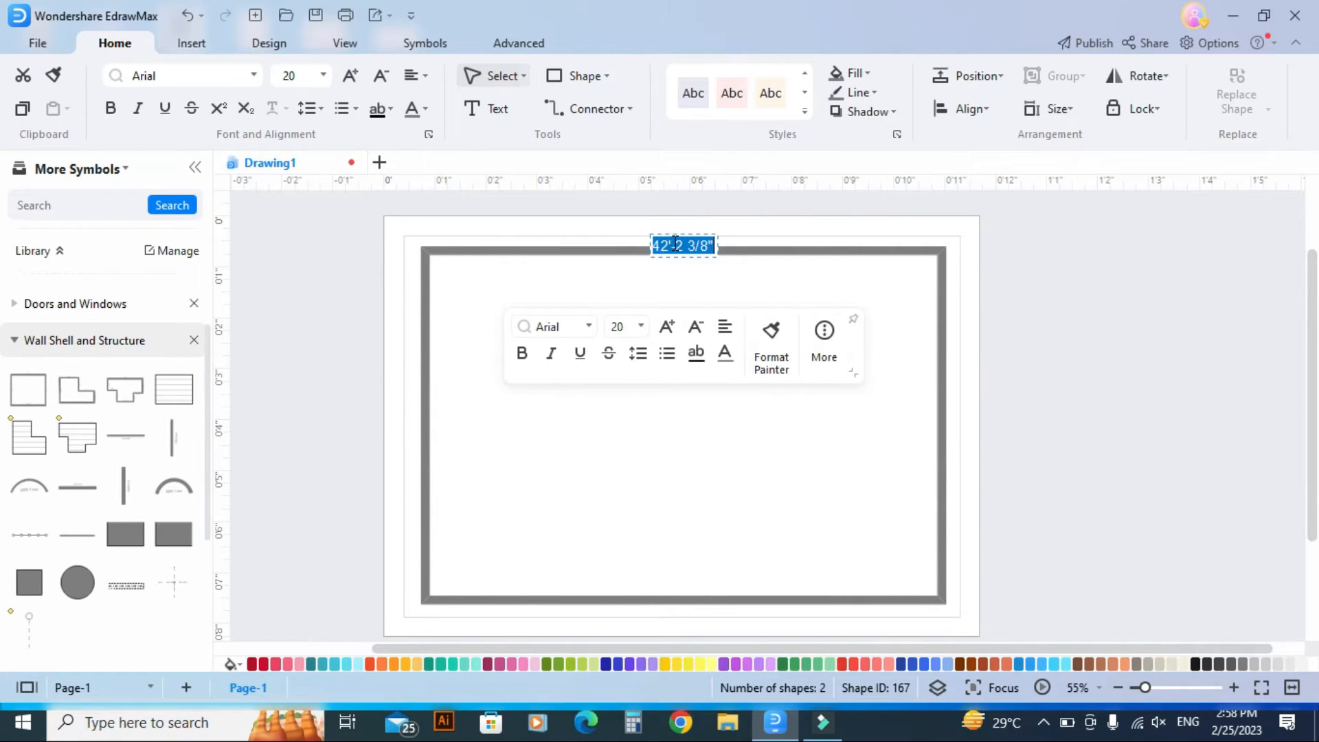
type("50")
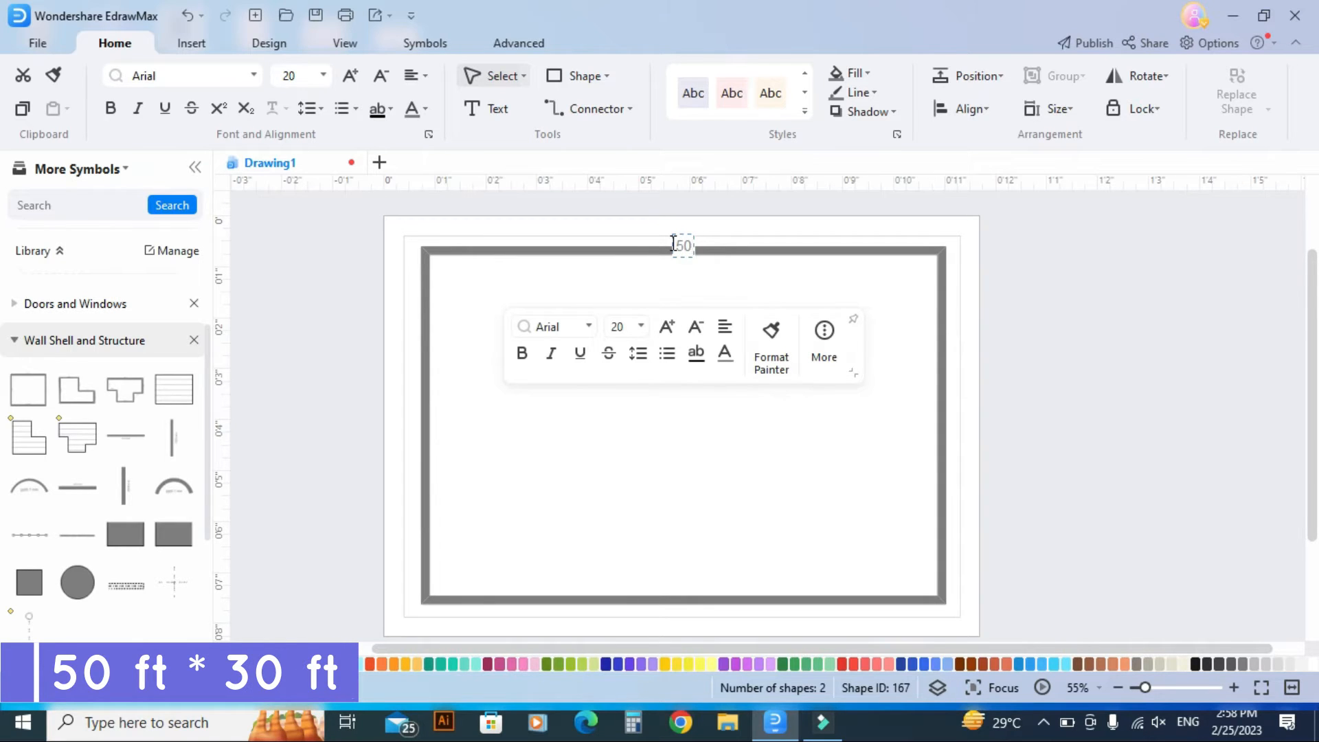
type("'")
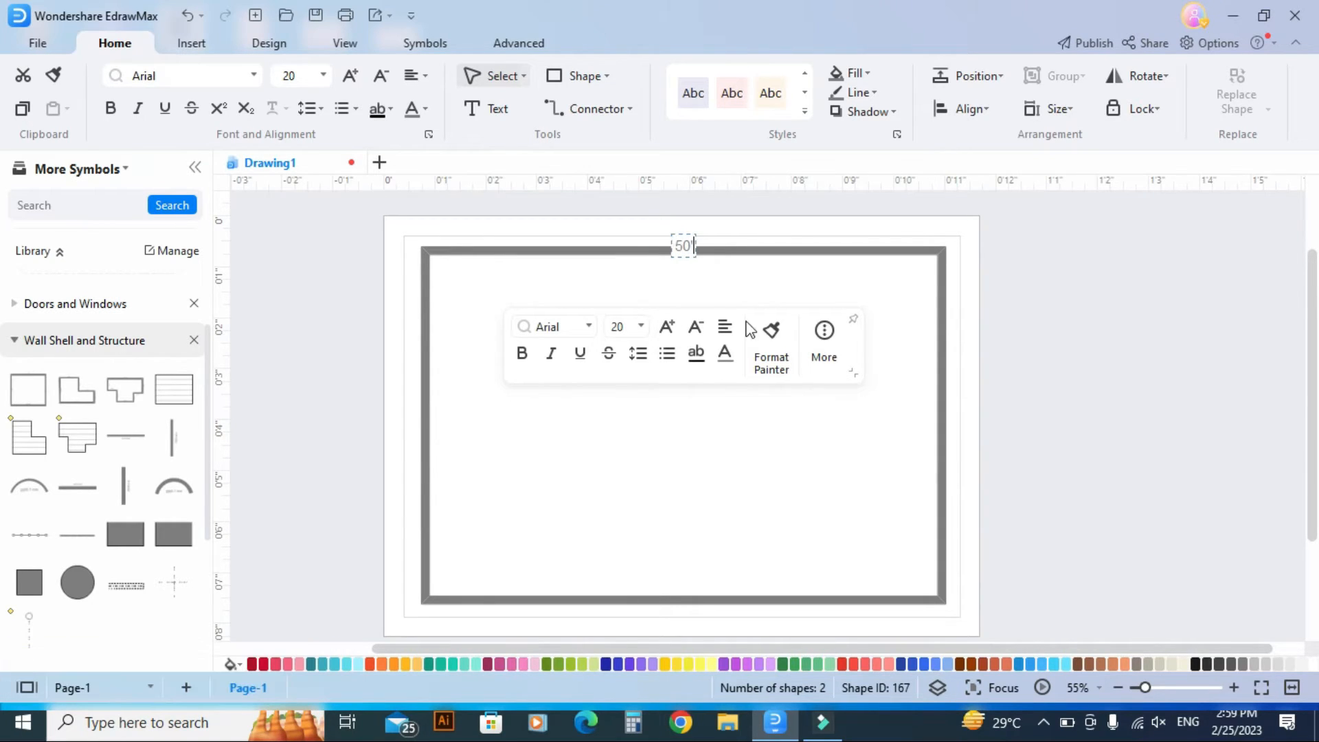
left_click(833, 414)
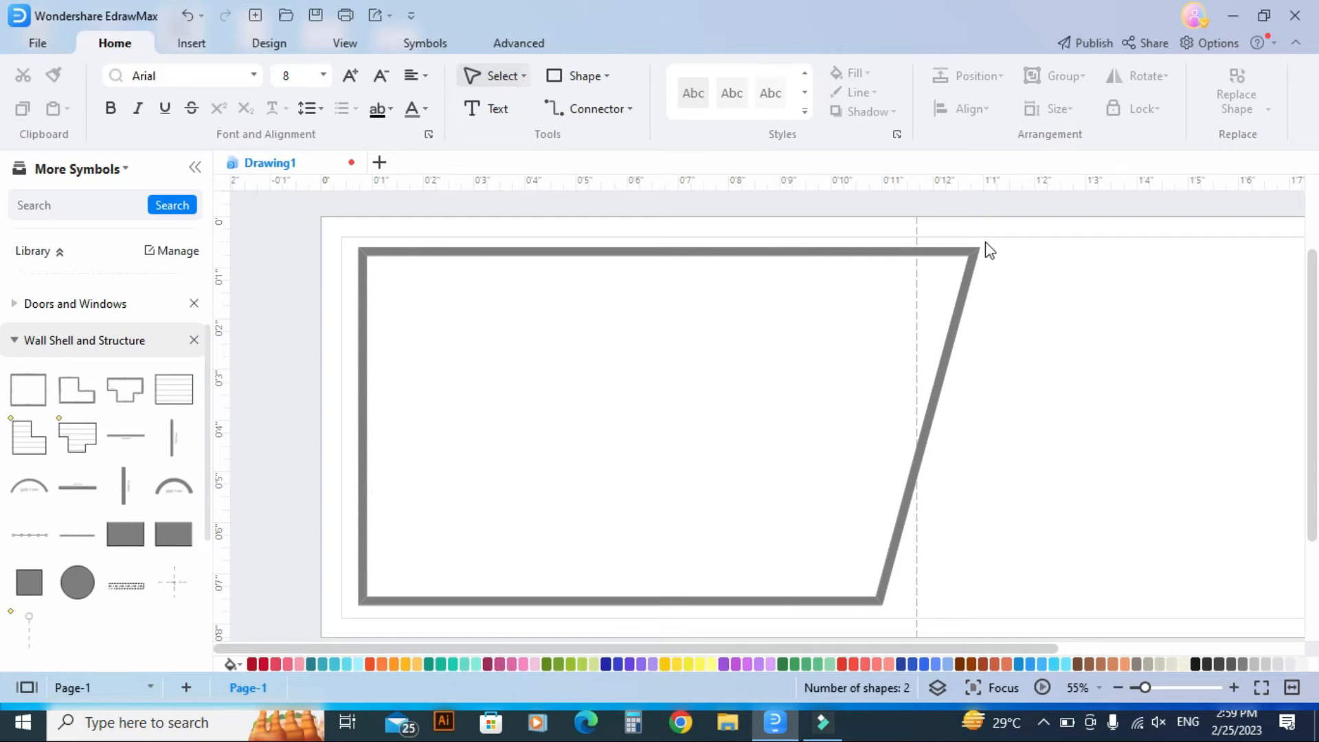
- Set the bottom wall's length to 50'
double_click(800, 598)
key("BackSpace")
type("50'")
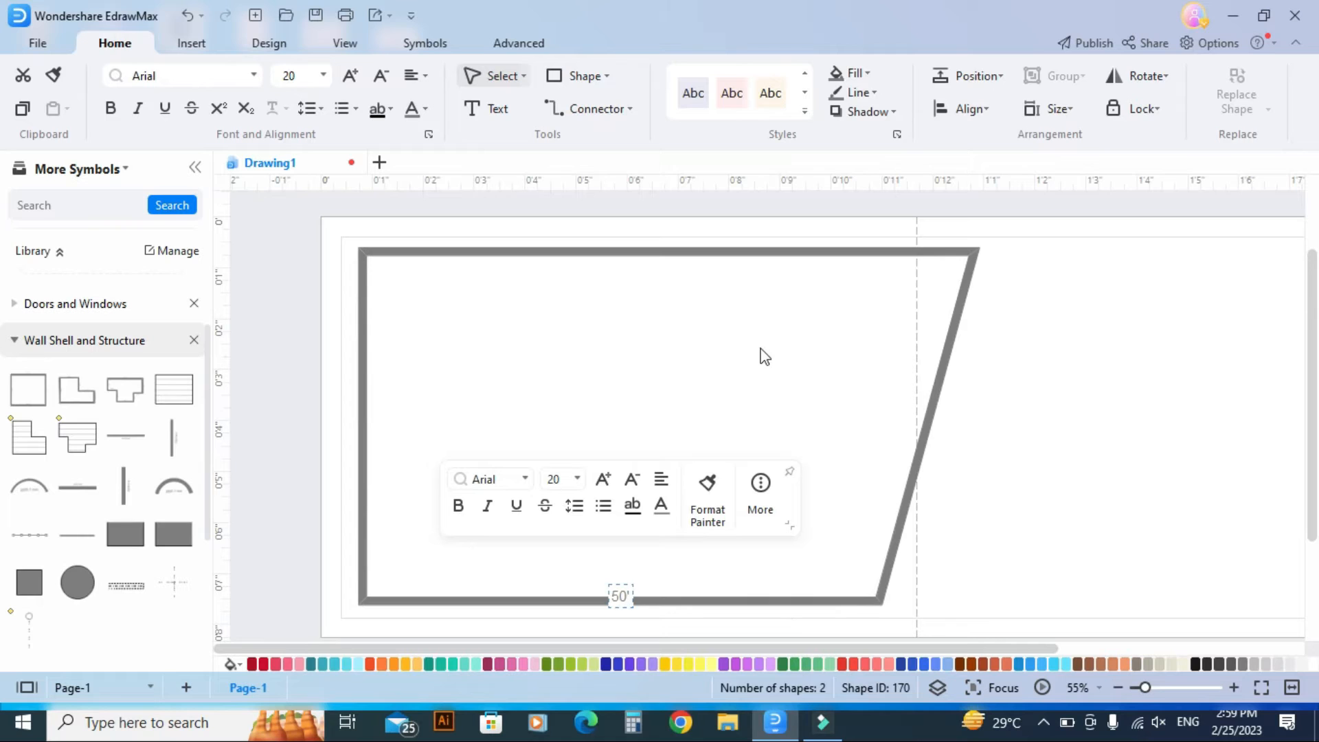
left_click(765, 356)
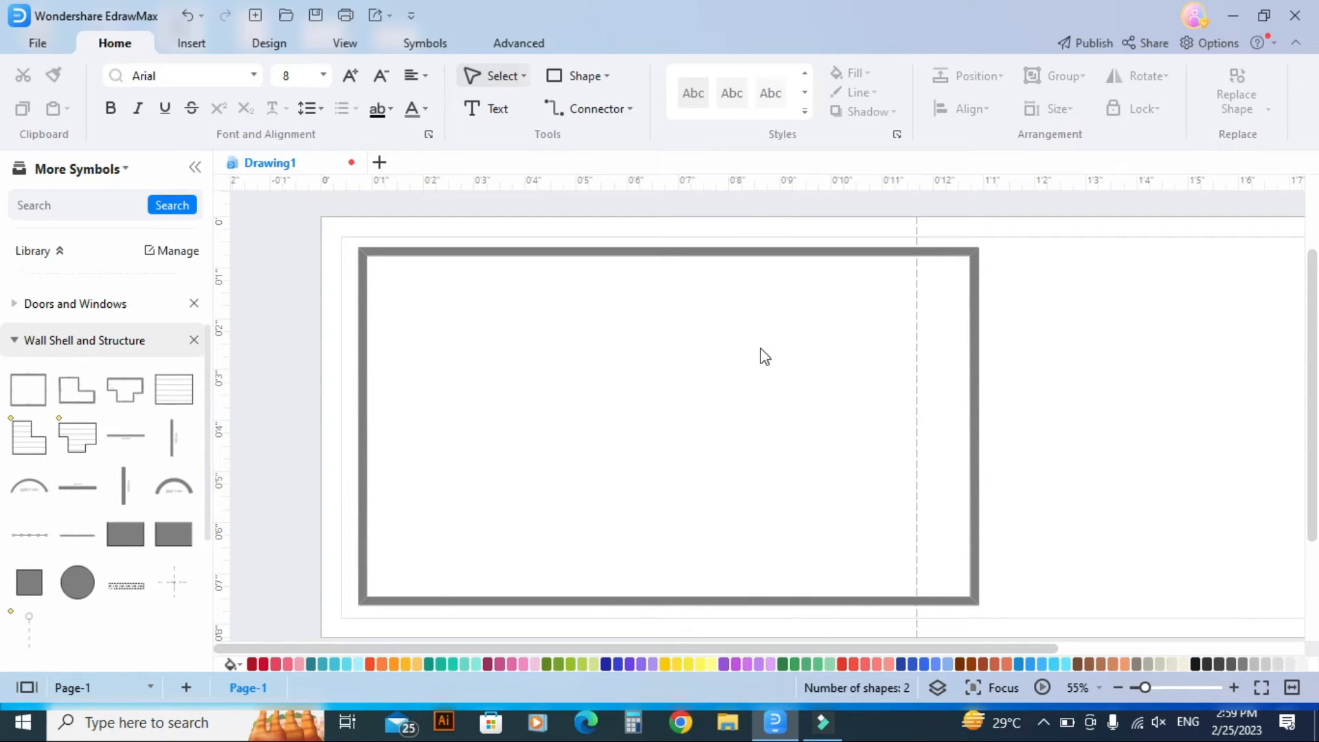
- Set the right wall's length to 30'
double_click(1026, 415)
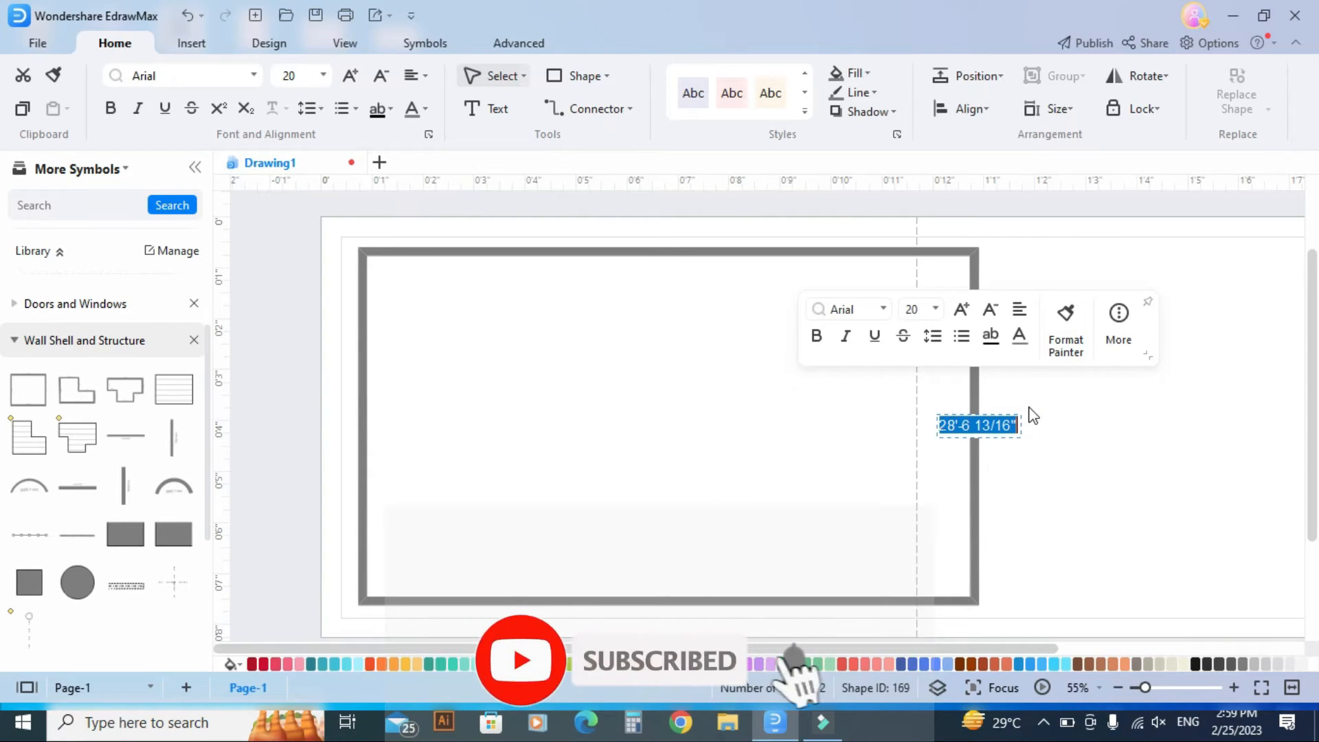
key("BackSpace")
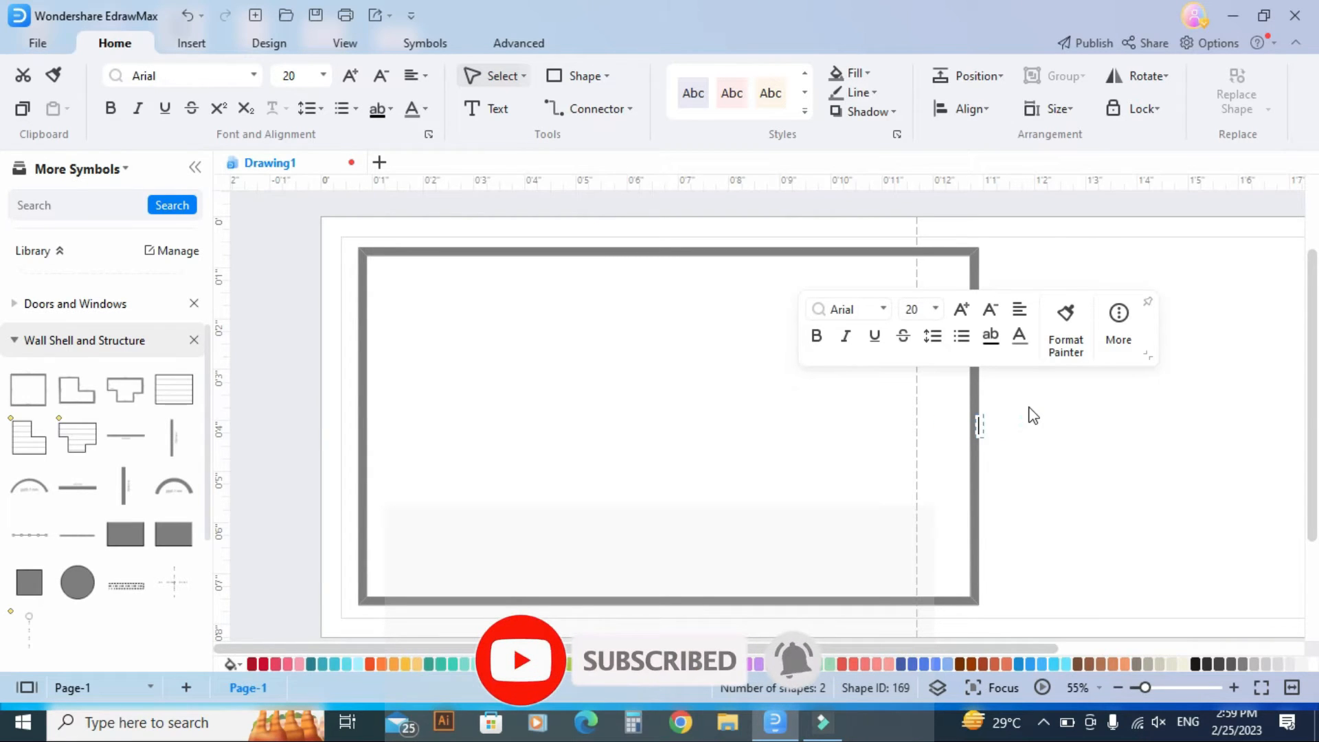
type("30")
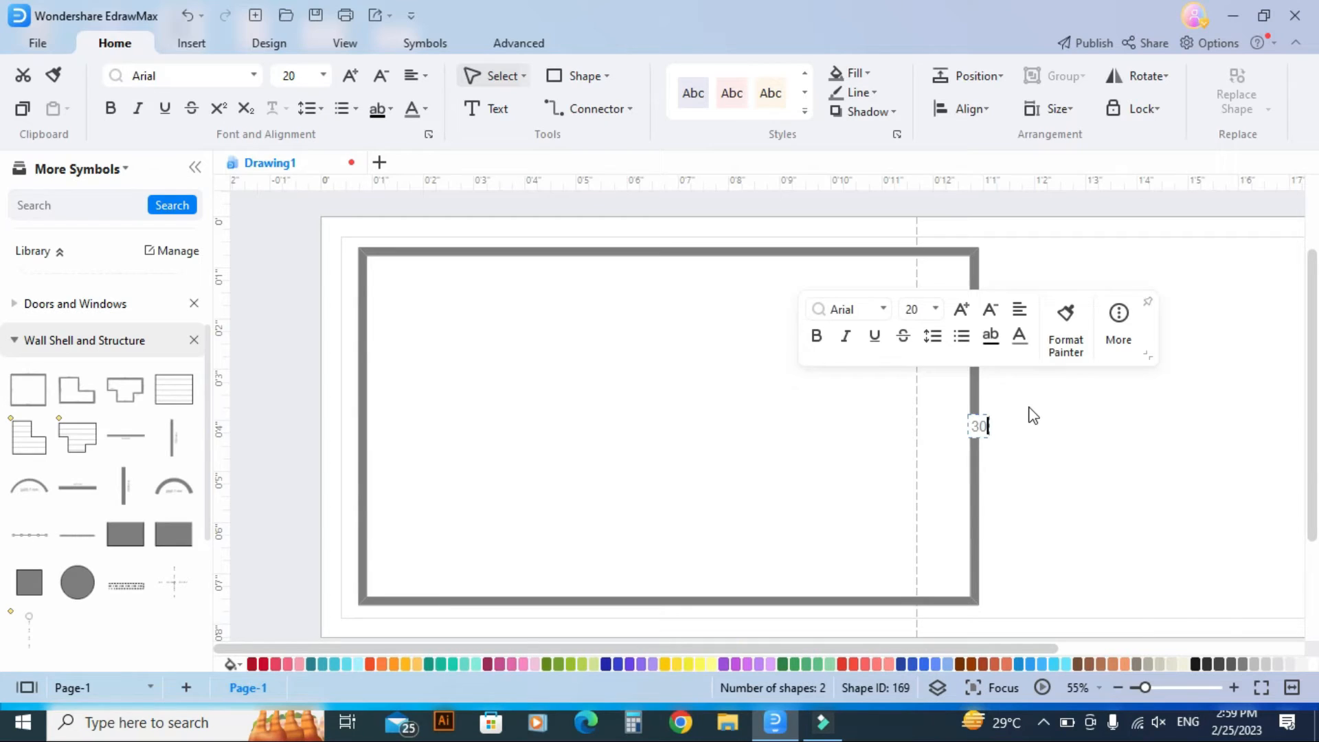
type("'")
key("Return")
left_click(1032, 415)
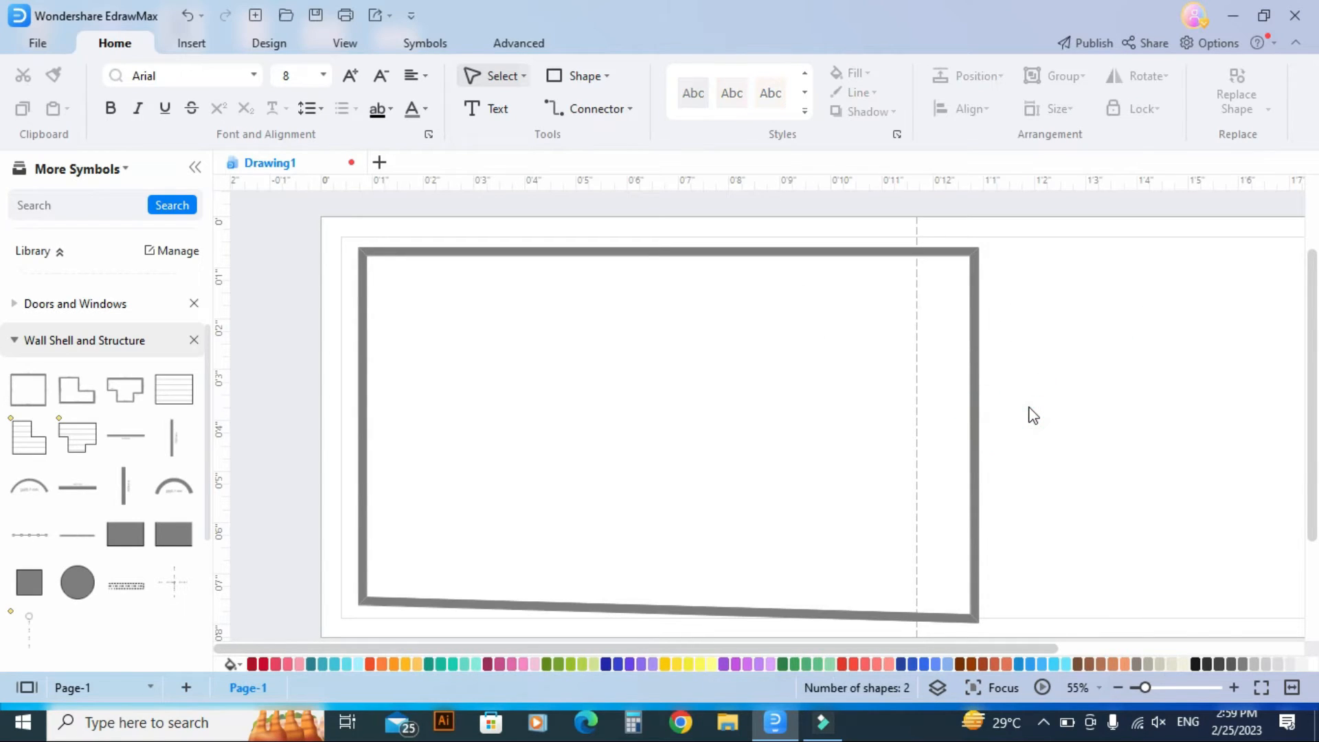
- Change the left wall's length to match the right wall so that the room is rectangular
left_click(359, 353)
double_click(359, 353)
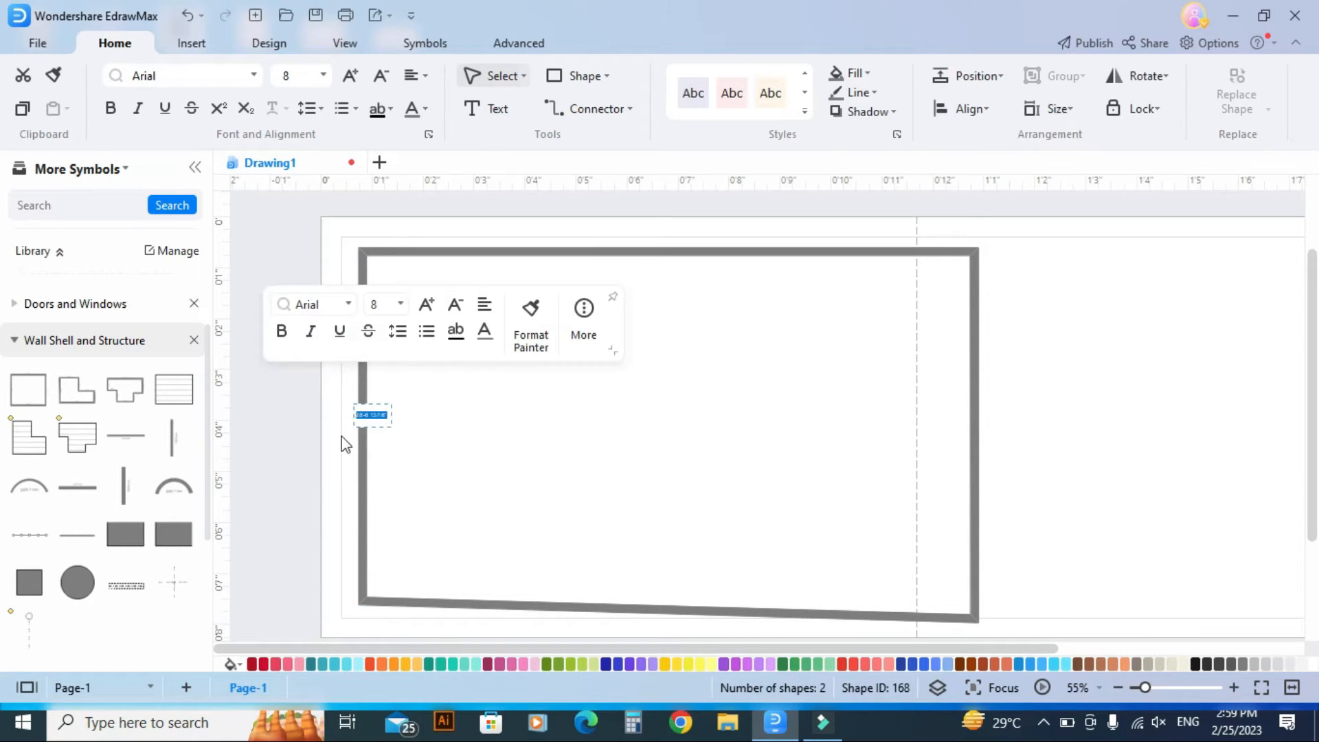
key("BackSpace")
left_click(566, 494)
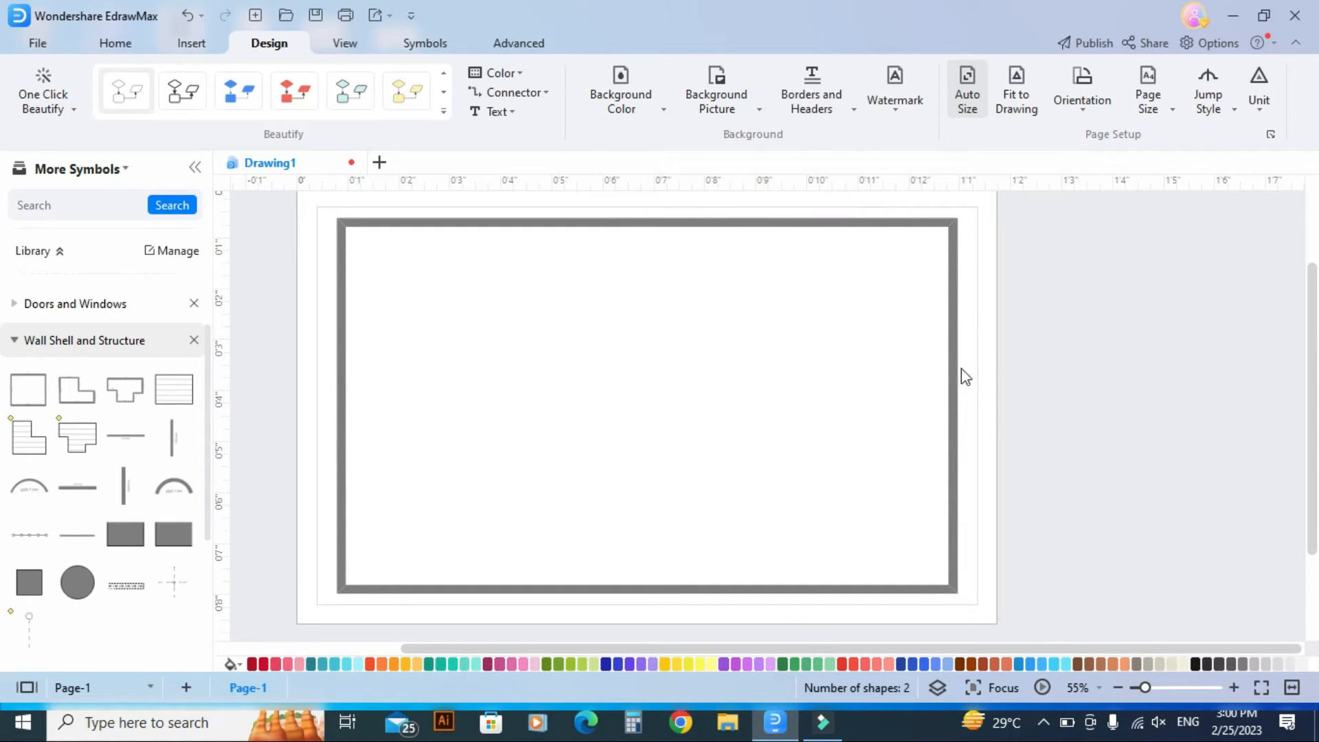
- Set the top wall's thickness to 9.0 in without applying it to the other walls
left_click(874, 221)
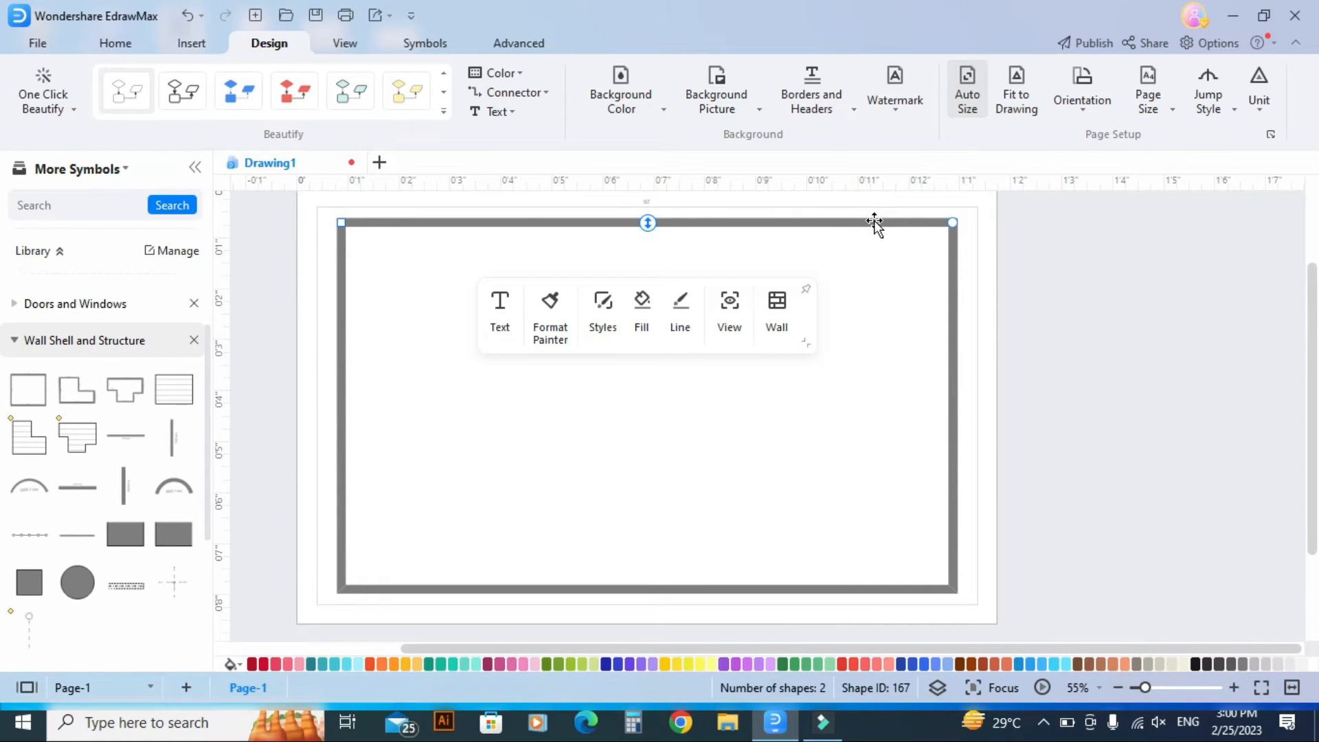
left_click(787, 302)
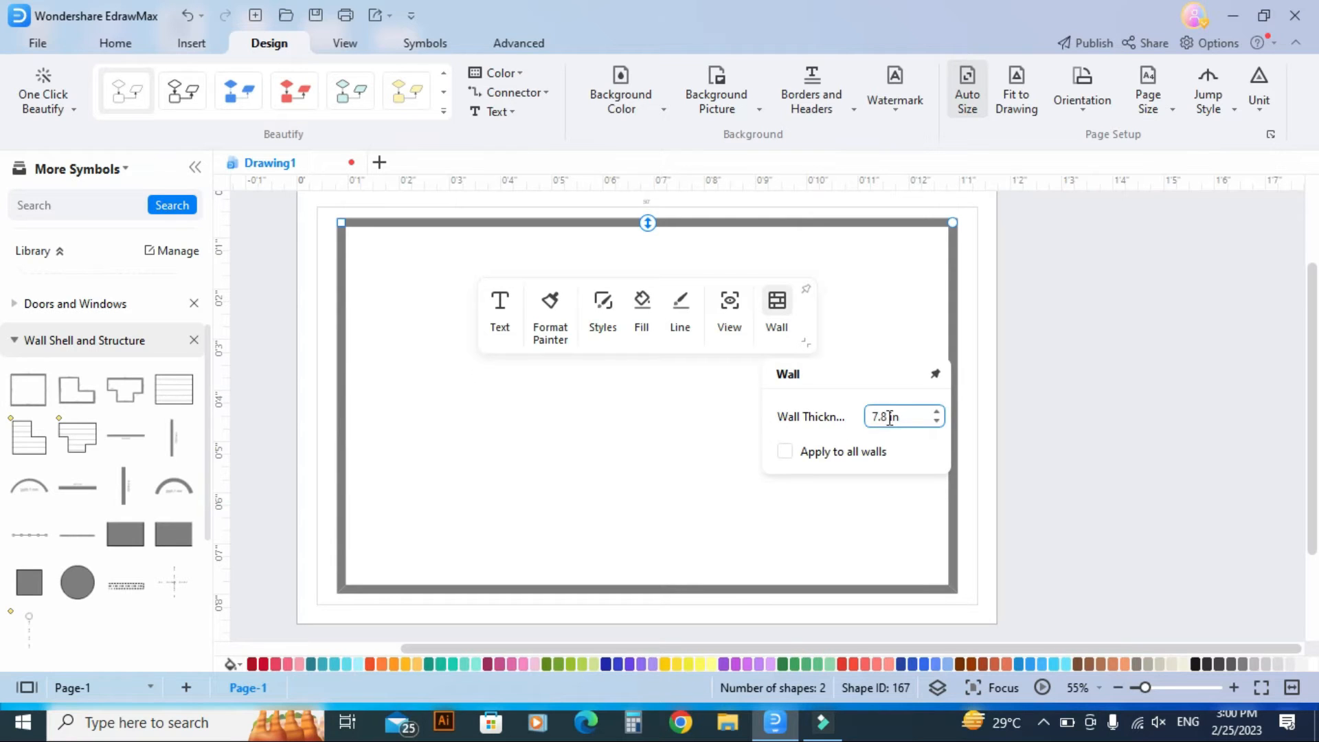
left_click_drag(899, 417, 858, 419)
type("6")
key("Return")
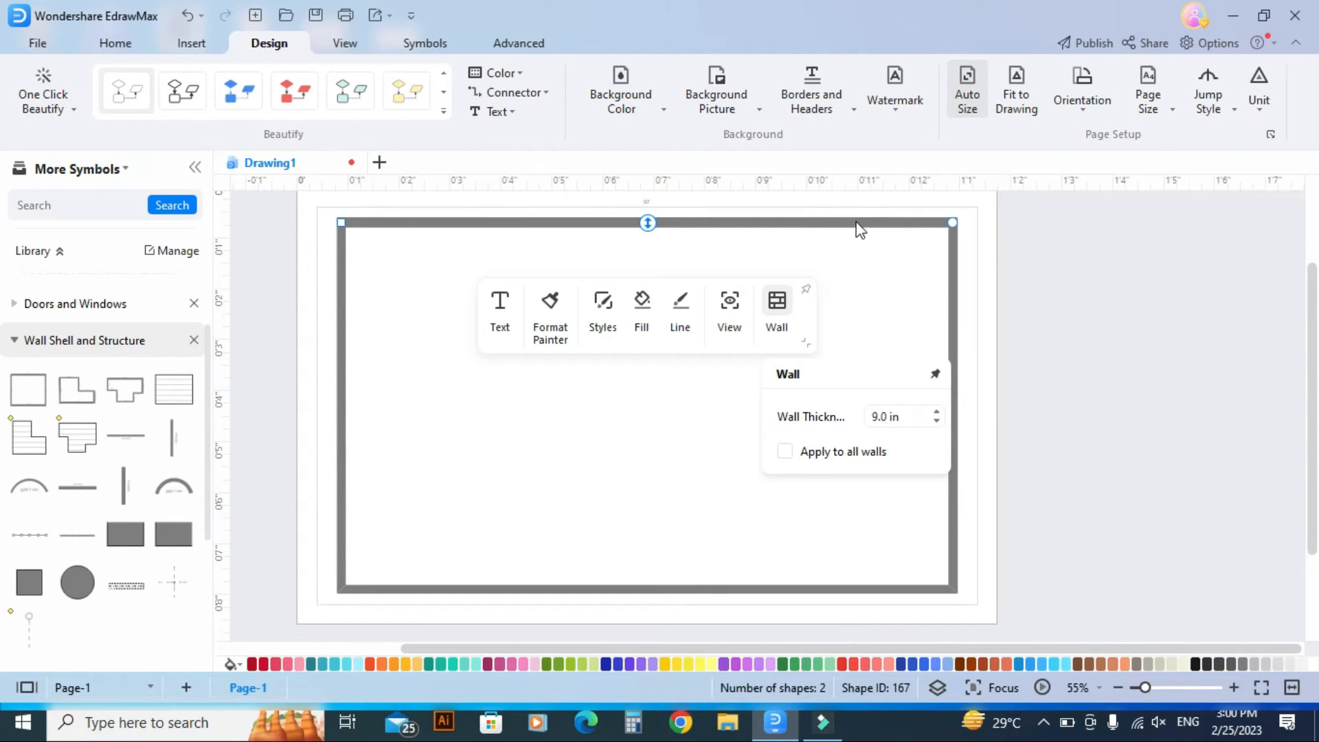
left_click(1024, 298)
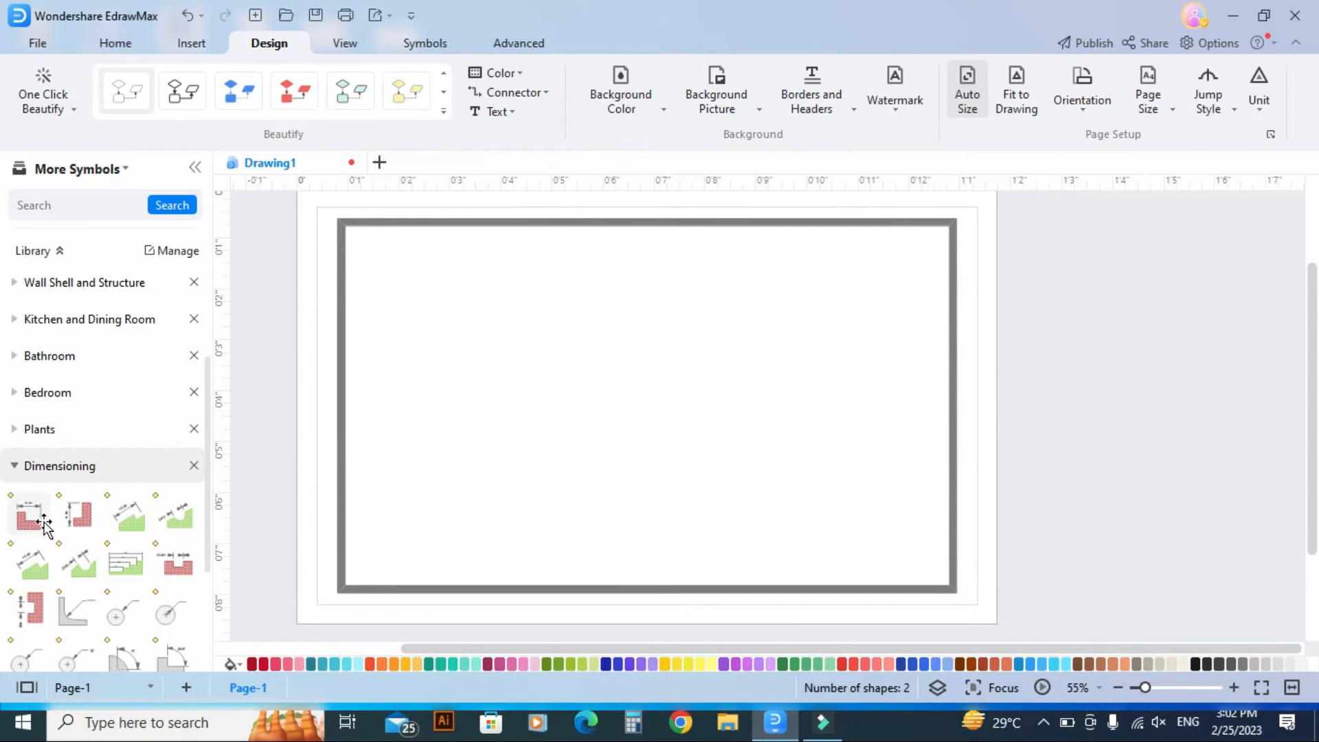
- Add a horizontal dimension from the Dimensioning library above the room, spanning the top wall between its outer corners
left_click_drag(33, 527, 484, 213)
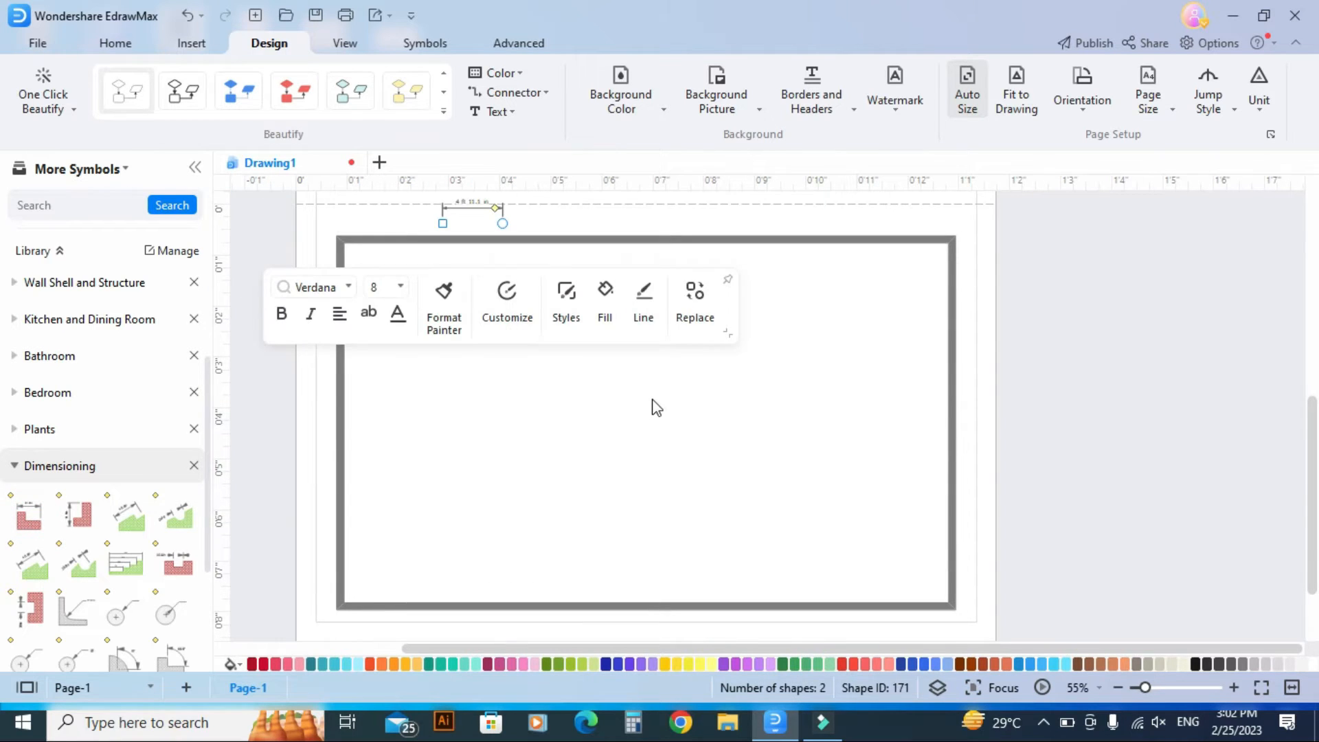
left_click_drag(442, 363, 337, 362)
left_click_drag(504, 343, 955, 352)
left_click_drag(337, 358, 336, 356)
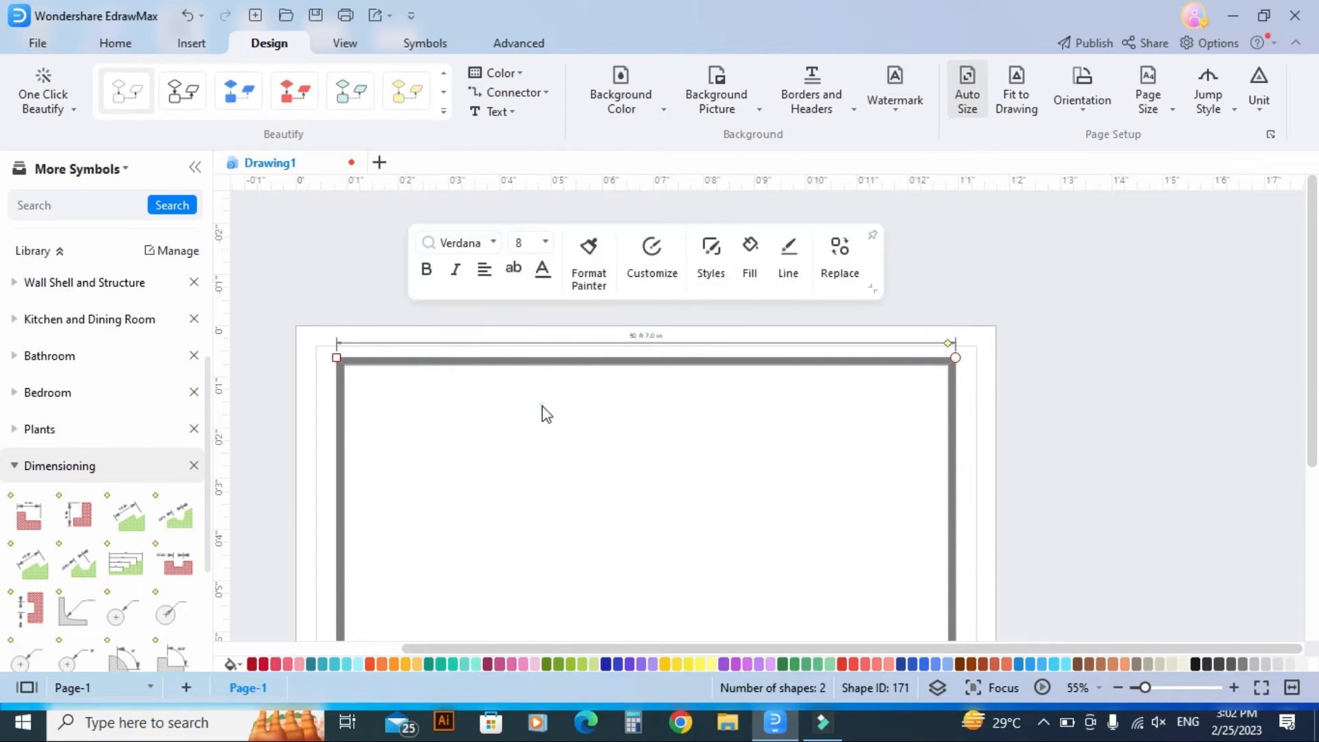
- Set the font size of the top wall's dimension text to 20
double_click(647, 335)
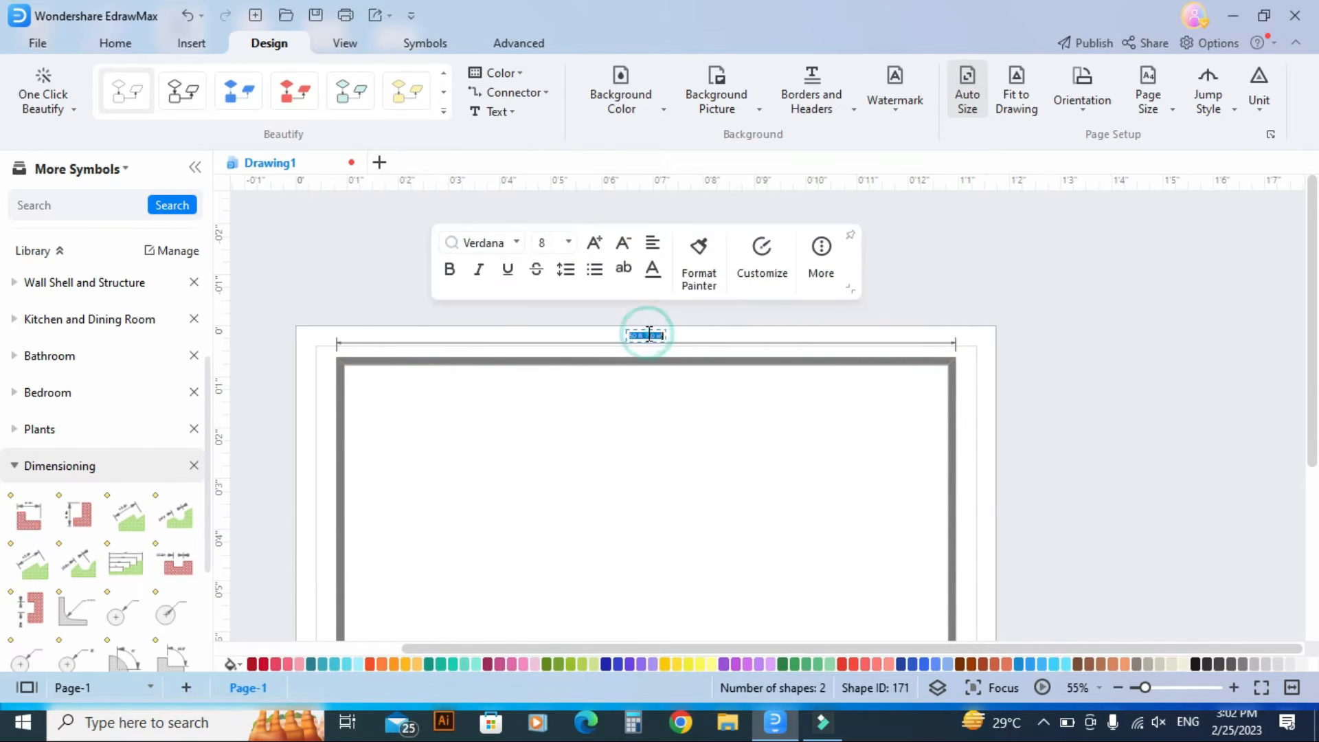
left_click(569, 241)
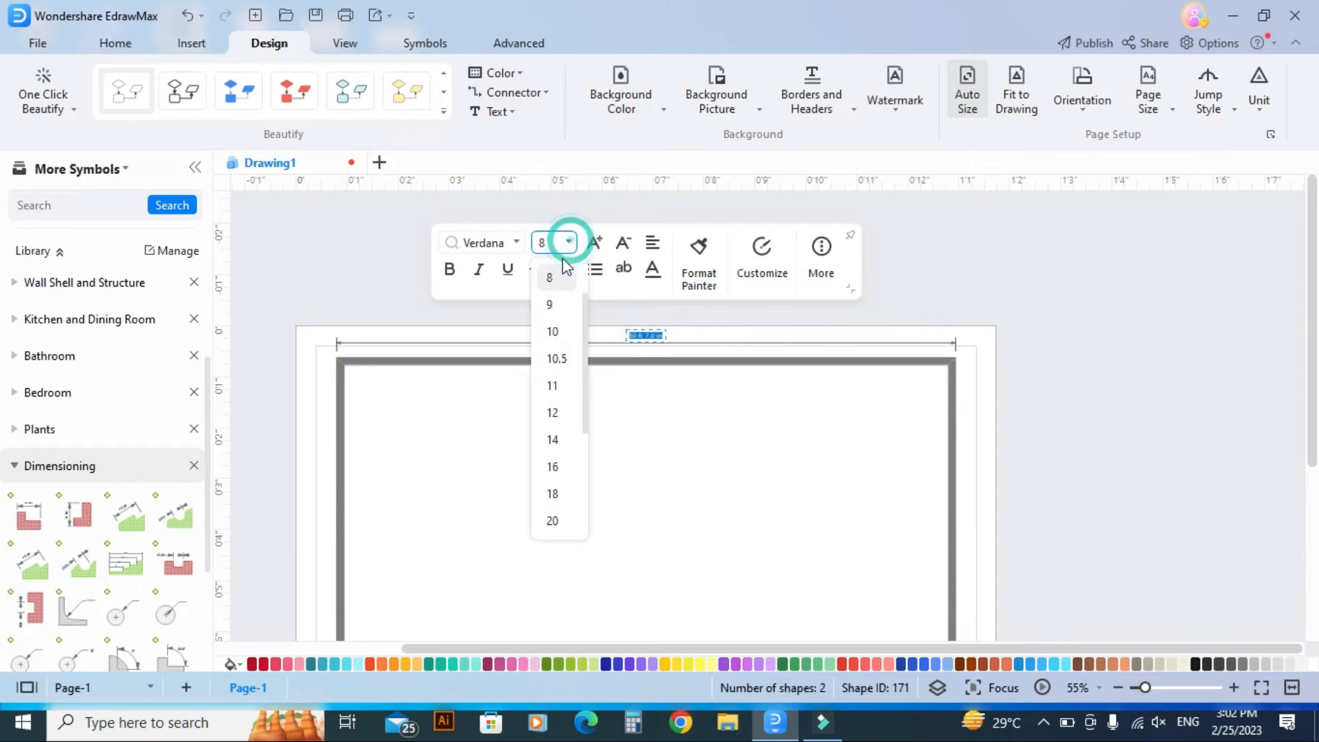
left_click(564, 521)
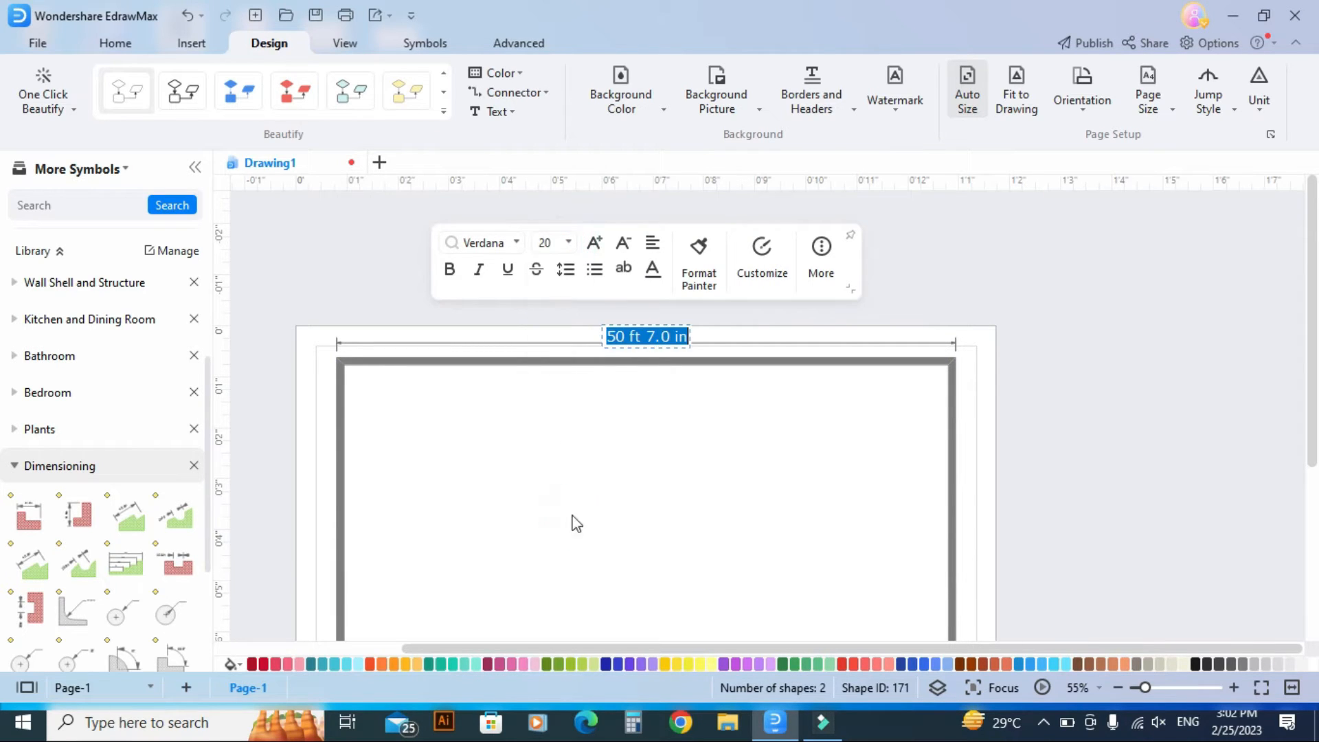
left_click(632, 440)
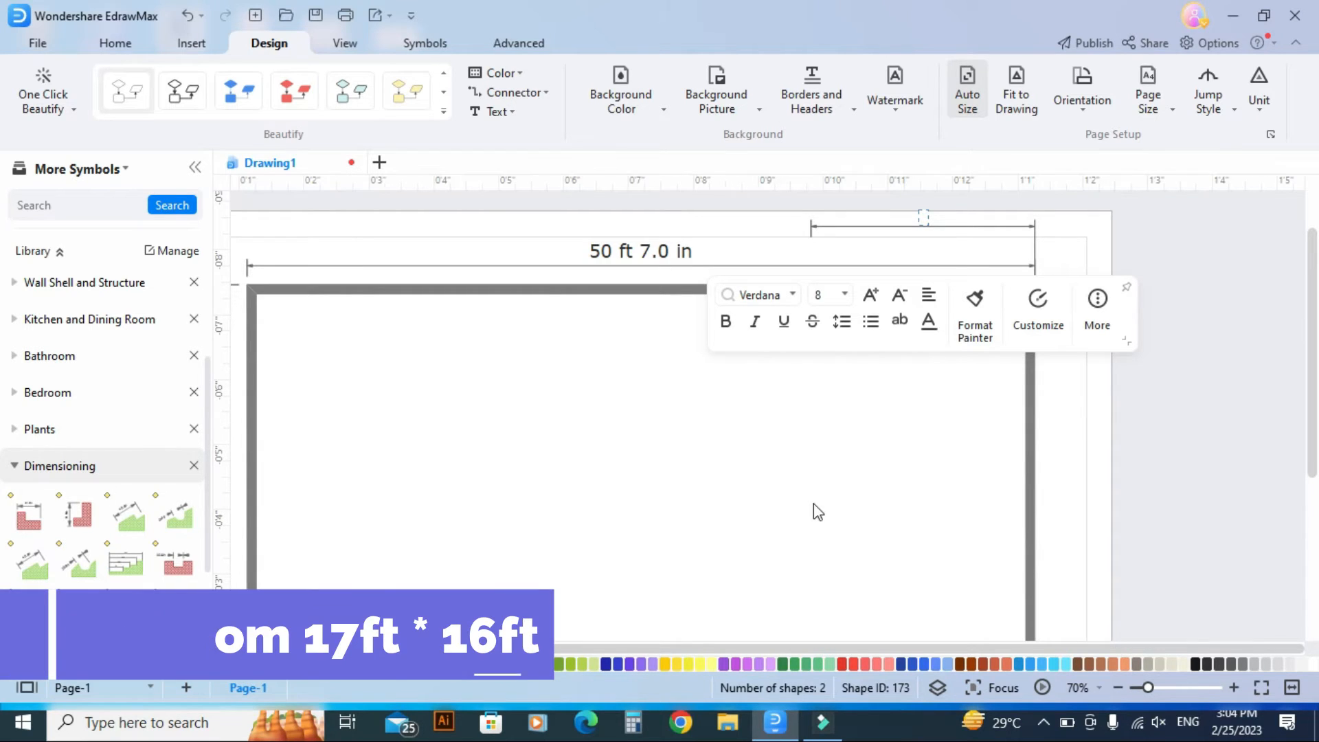
- Set the second horizontal dimension above the top wall's right end to 17 ft
type("17ft")
key("BackSpace")
key("BackSpace")
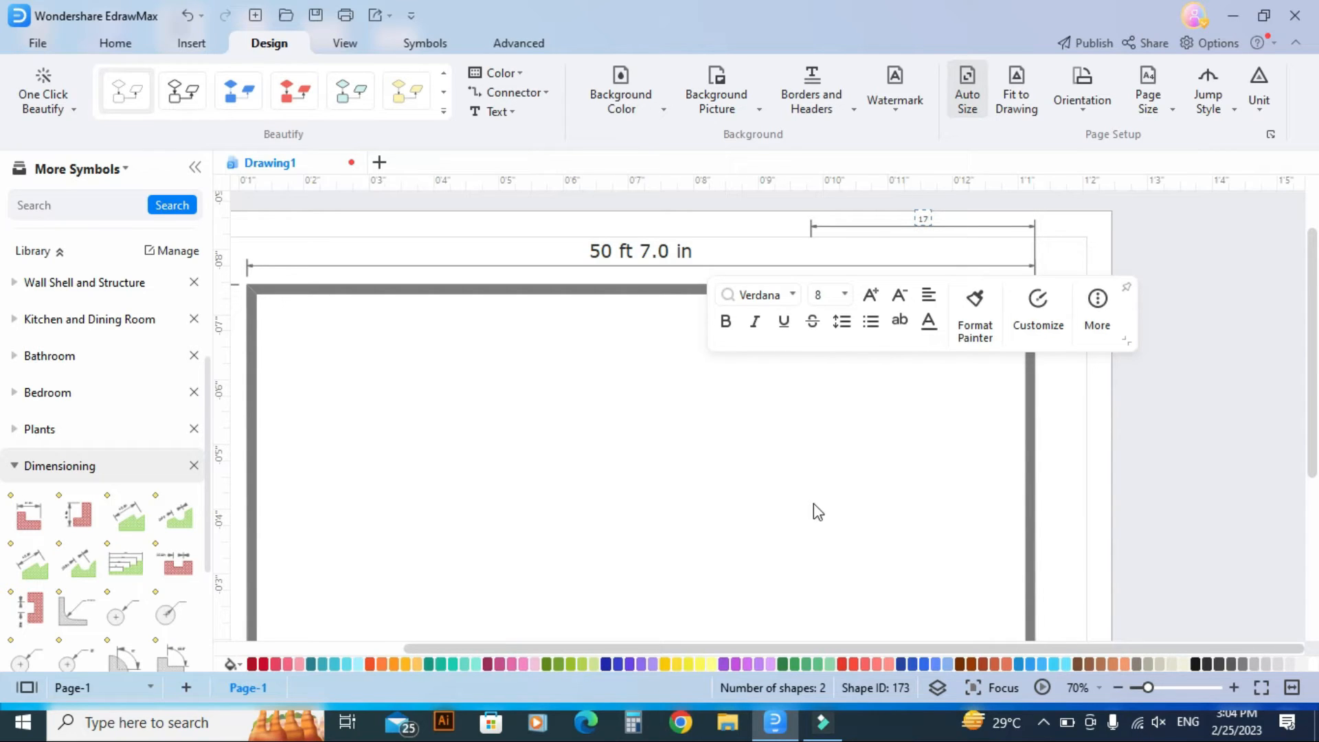
type("ft")
left_click(814, 509)
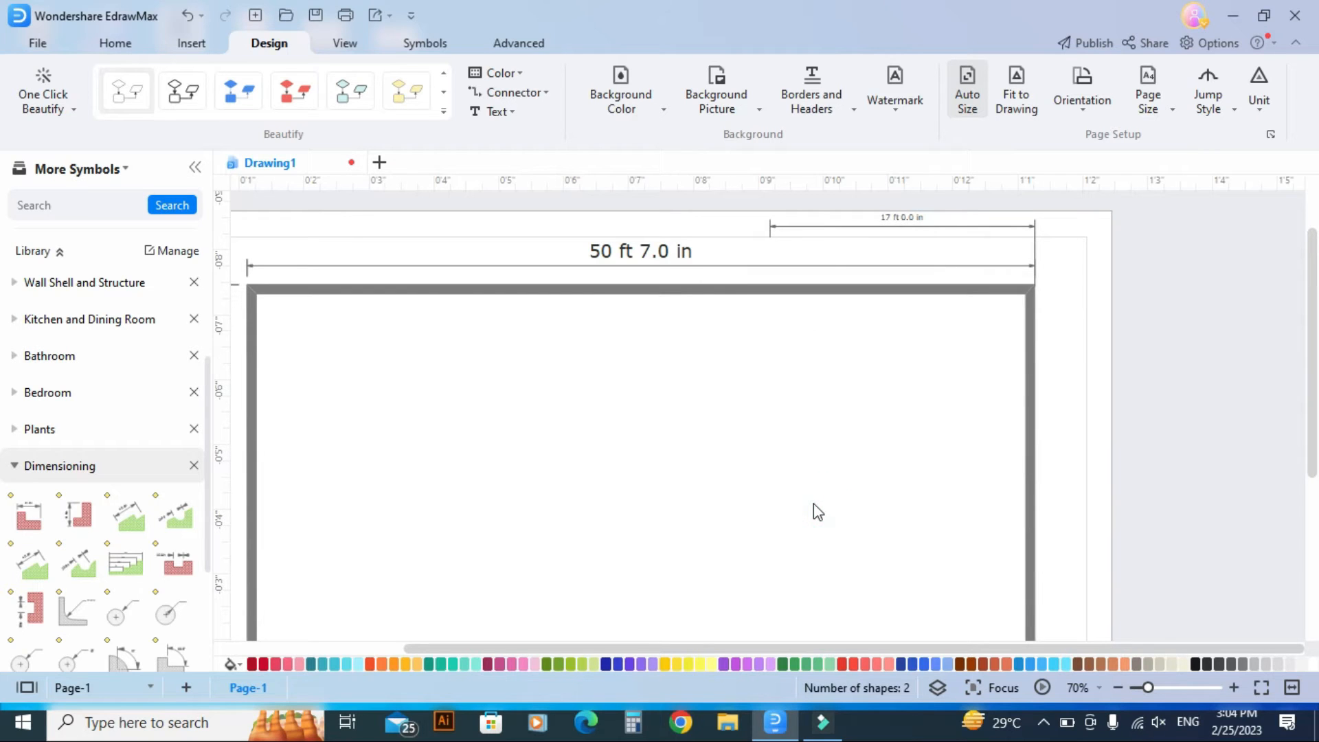
left_click(778, 232)
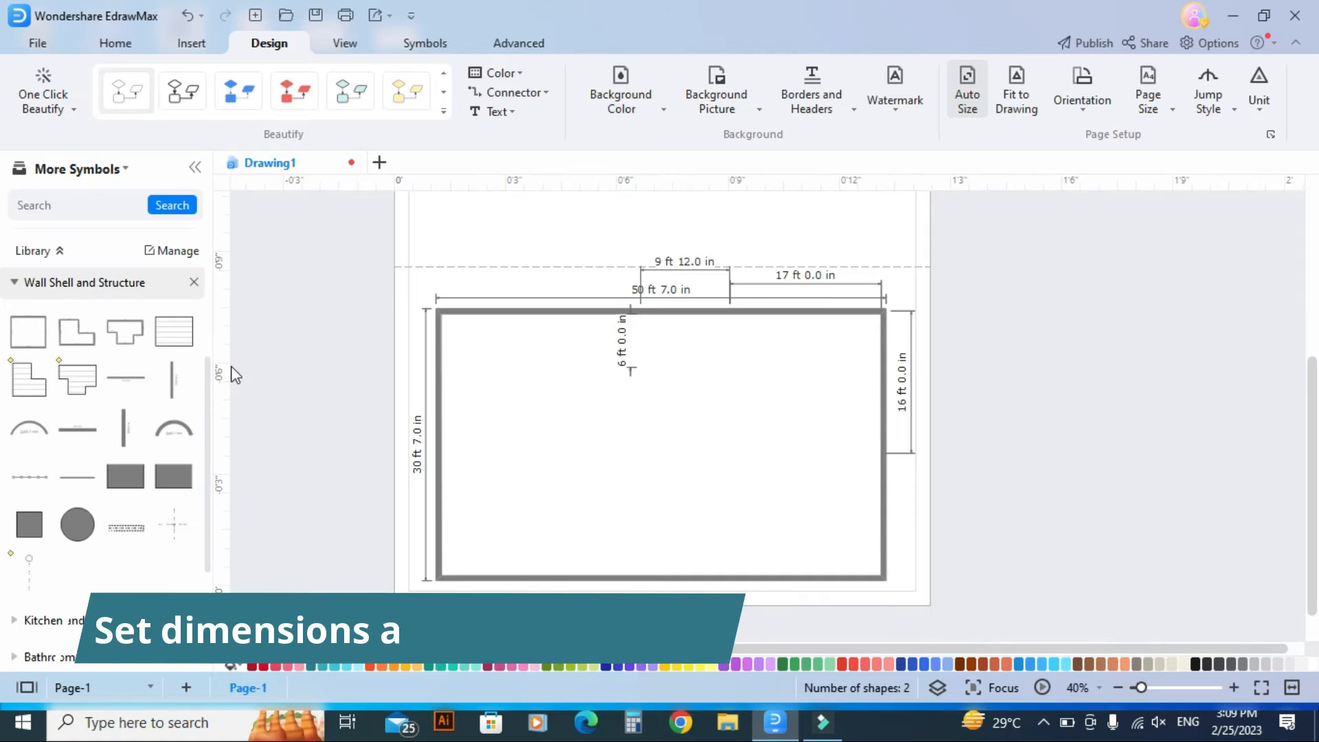
- Enclose the upper-right room with a vertical wall at the 17 ft dimension's left end and a horizontal wall at the 16 ft mark
left_click_drag(174, 371, 734, 368)
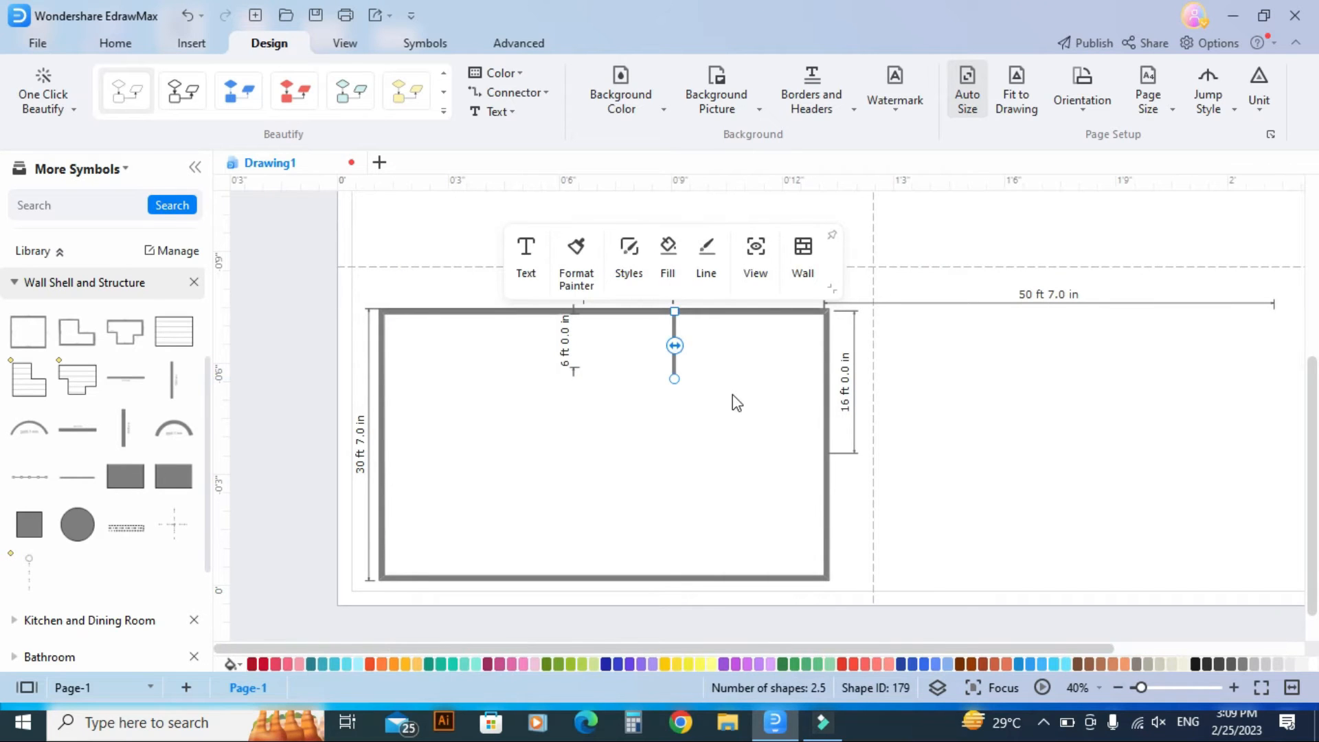
left_click_drag(675, 380, 676, 456)
mouse_move(126, 377)
left_mouse_down()
mouse_move(253, 377)
mouse_move(828, 470)
mouse_move(715, 457)
left_mouse_up()
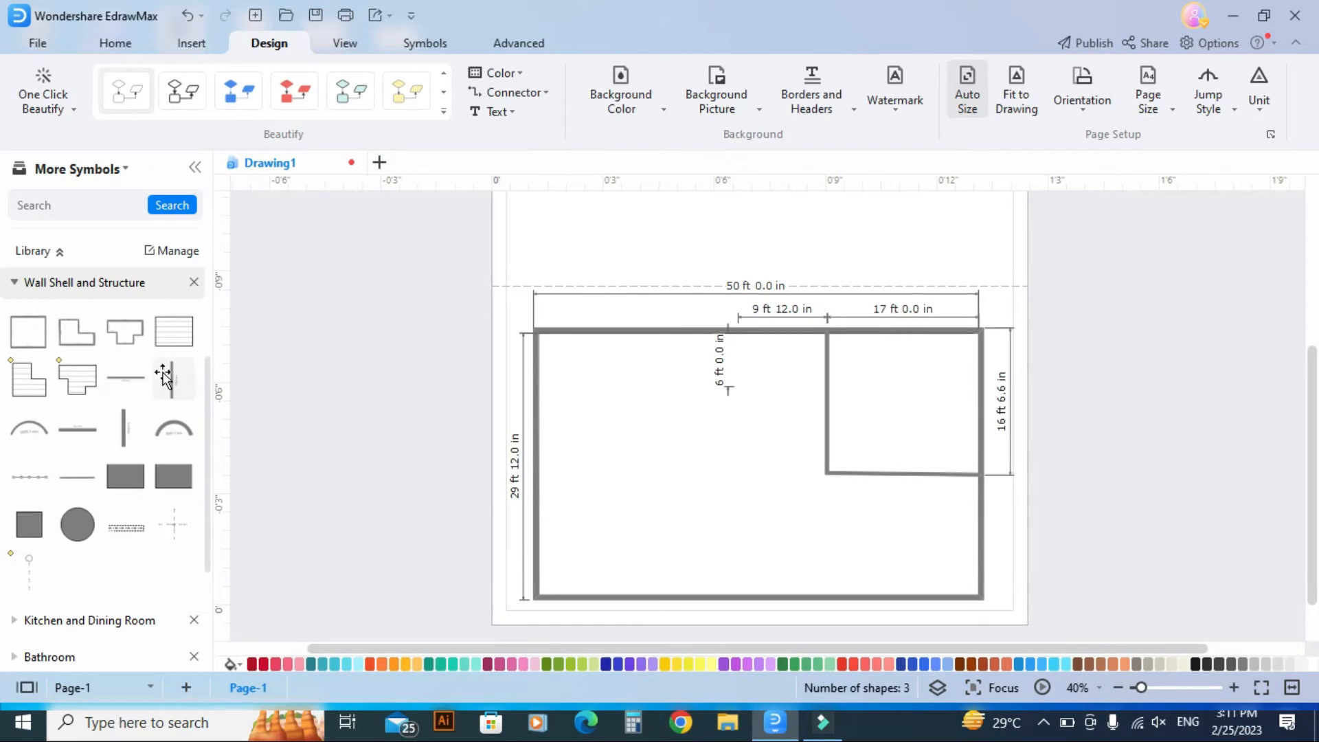
- Add a vertical wall down from the top wall at the 9 ft 12 in dimension's left end, extending it past the 6 ft mark
left_click_drag(171, 378, 742, 379)
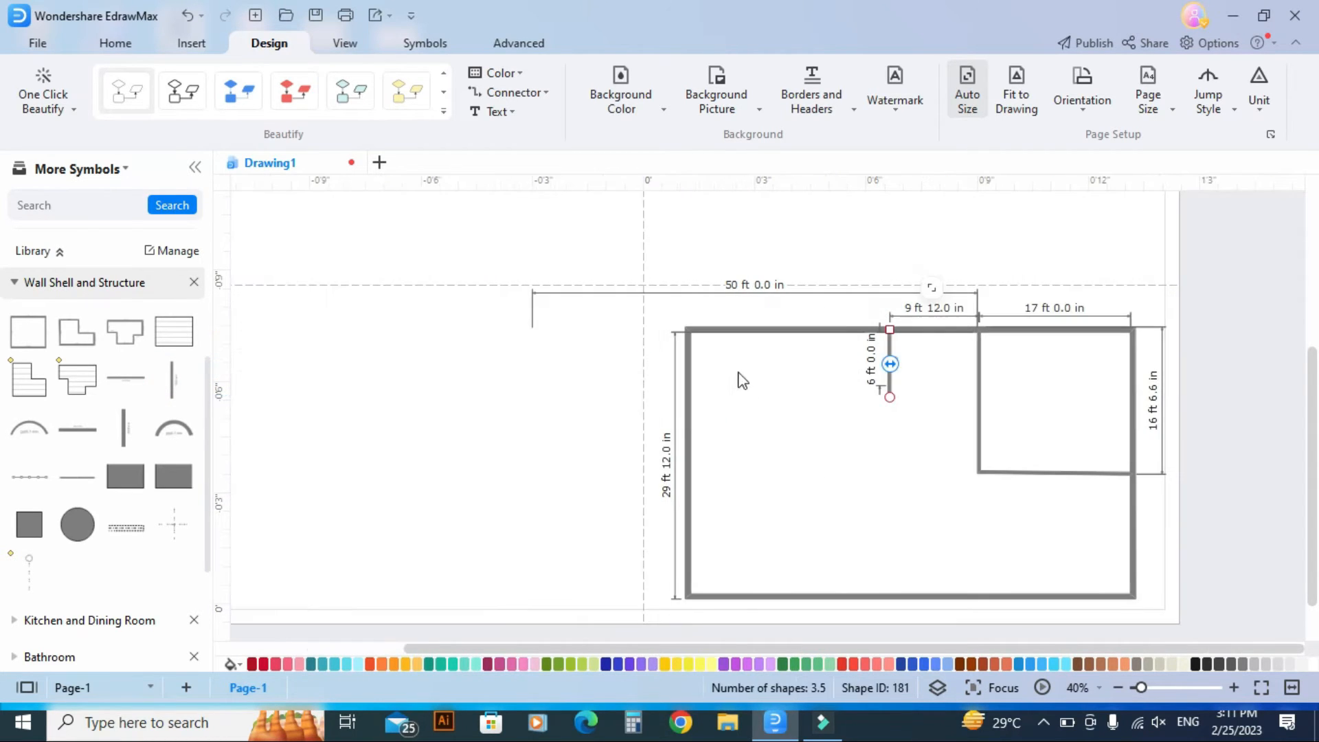
left_click(891, 398)
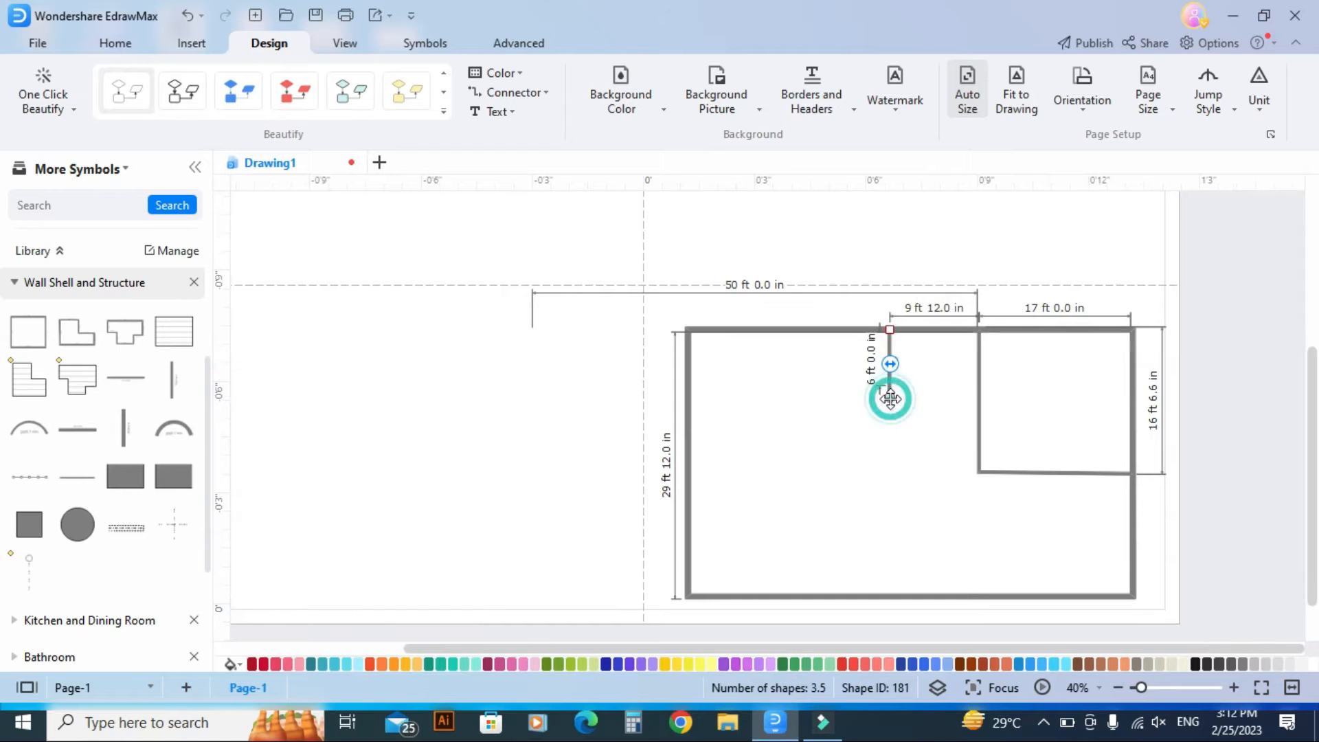
left_click_drag(887, 405, 886, 471)
- Split the space beside the upper-right room with a horizontal wall at the 6 ft mark and close its lower end
left_click_drag(126, 377, 896, 389)
left_click(1001, 411)
scroll(962, 395, "up", 5)
left_click(876, 392)
left_click_drag(931, 390, 921, 389)
left_click(849, 447)
scroll(627, 422, "down", 3)
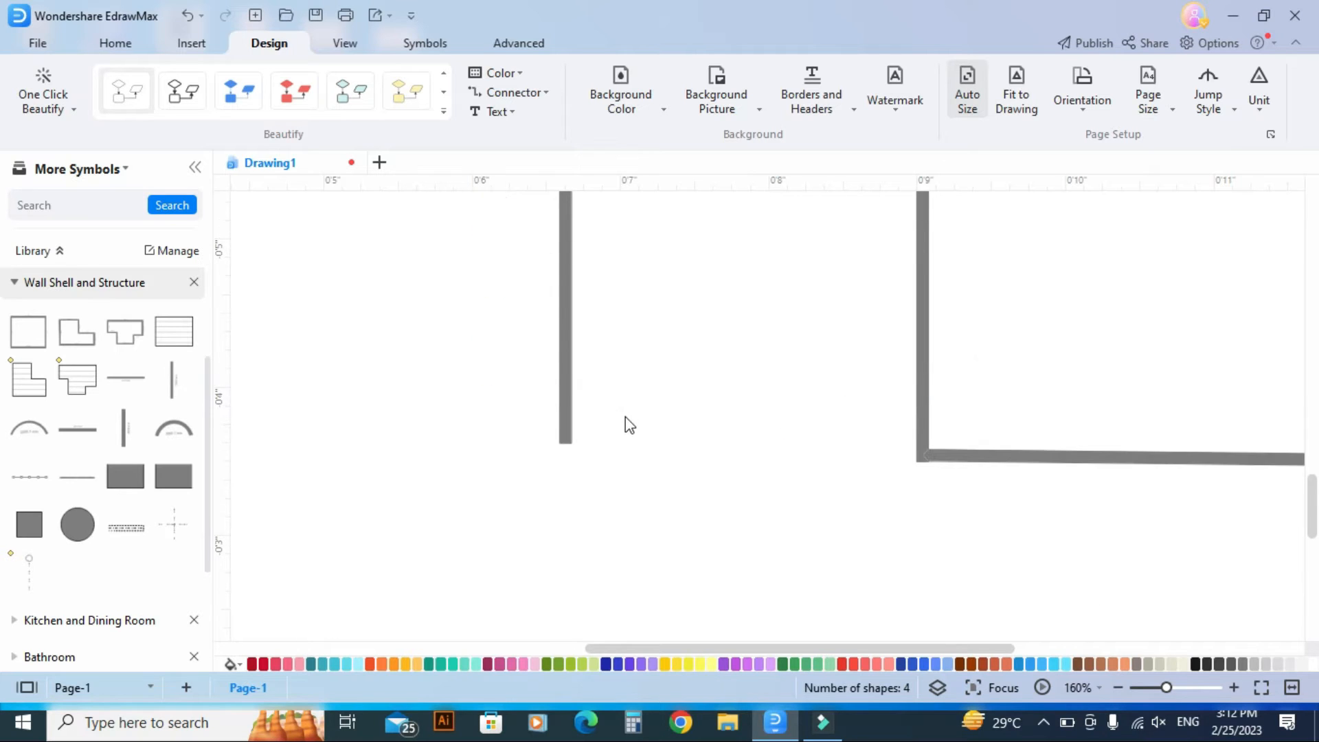
scroll(595, 427, "down", 1)
scroll(612, 439, "down", 5)
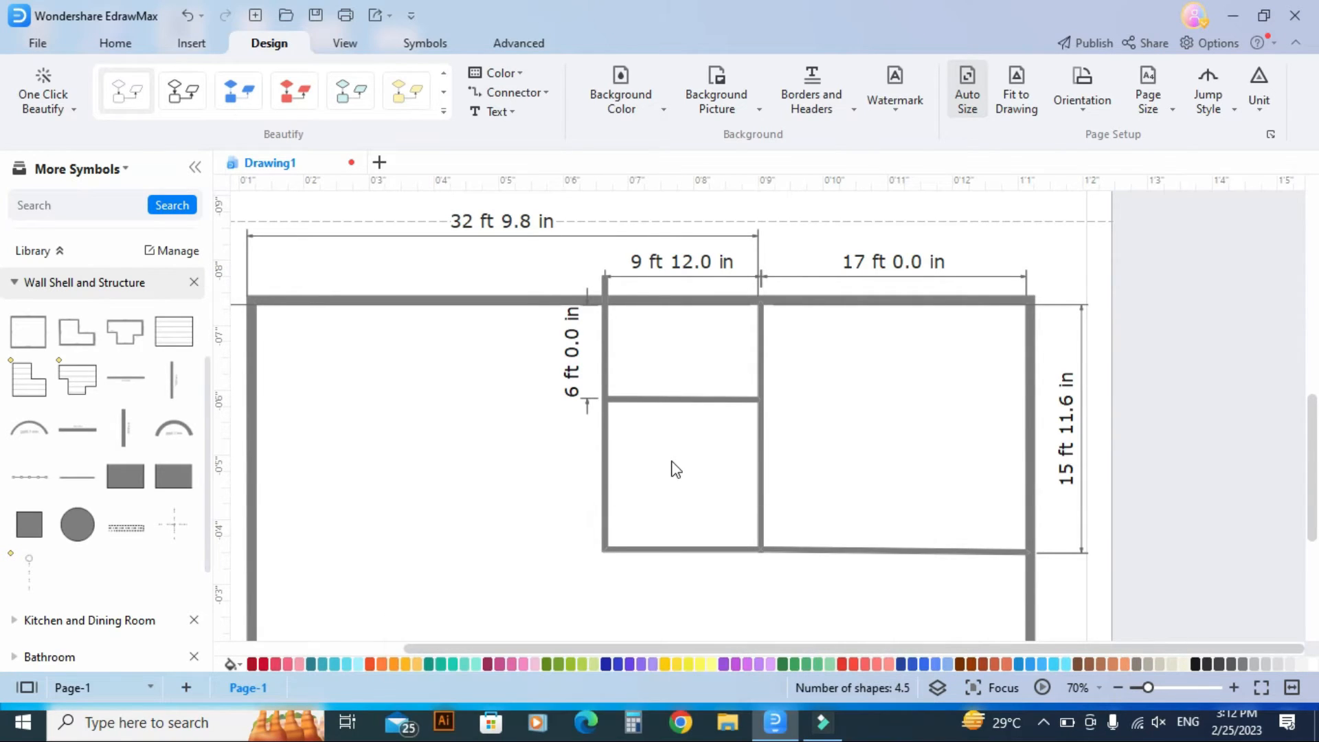
- Add a horizontal wall from the left outer wall to the lower corner of the middle rooms, enclosing the upper-left room
scroll(673, 469, "down", 1)
scroll(527, 525, "down", 2)
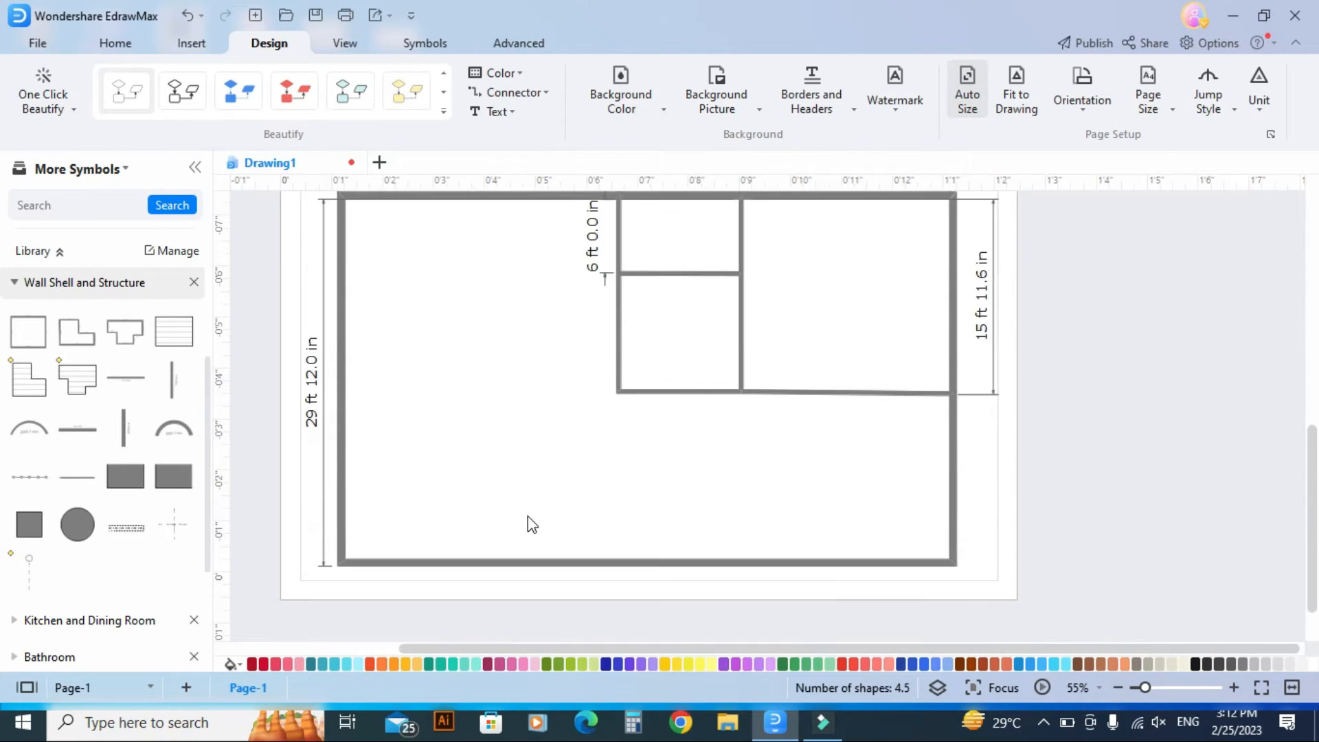
scroll(528, 524, "up", 1)
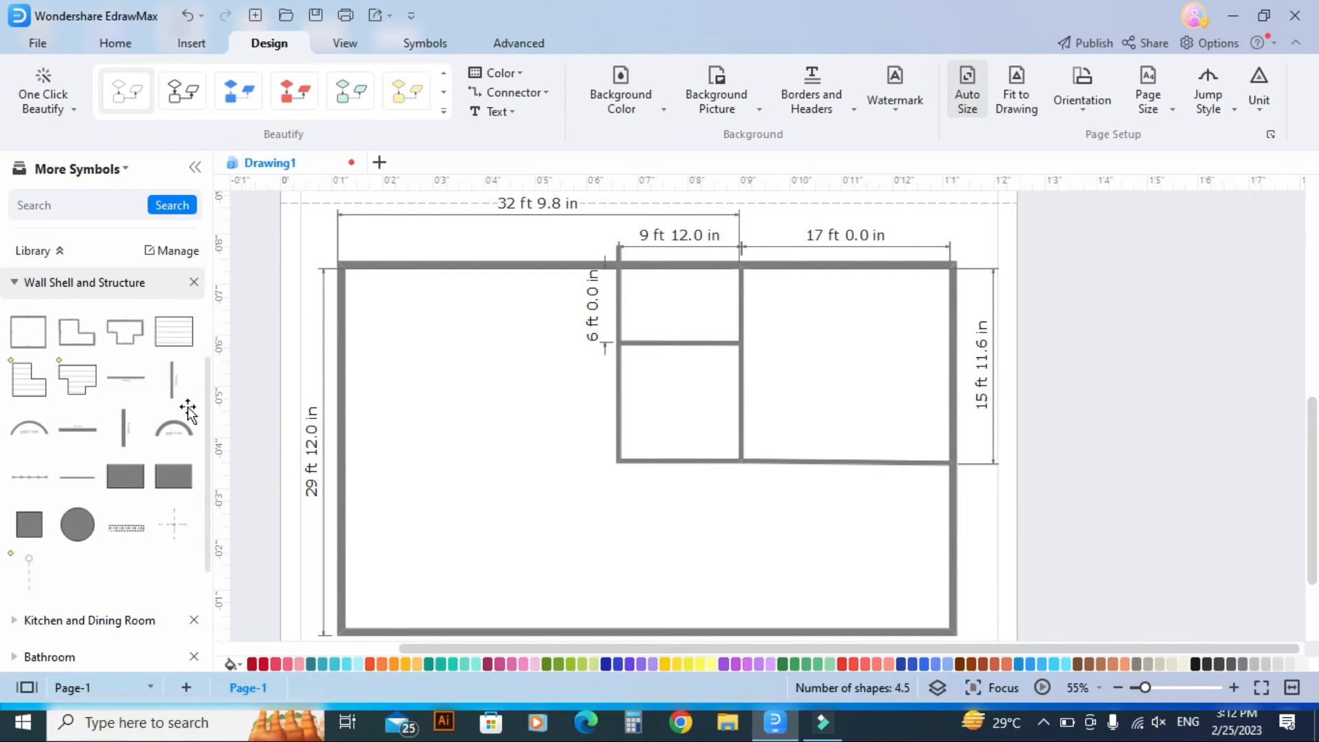
left_click_drag(129, 387, 341, 462)
left_click(364, 480)
left_click(637, 518)
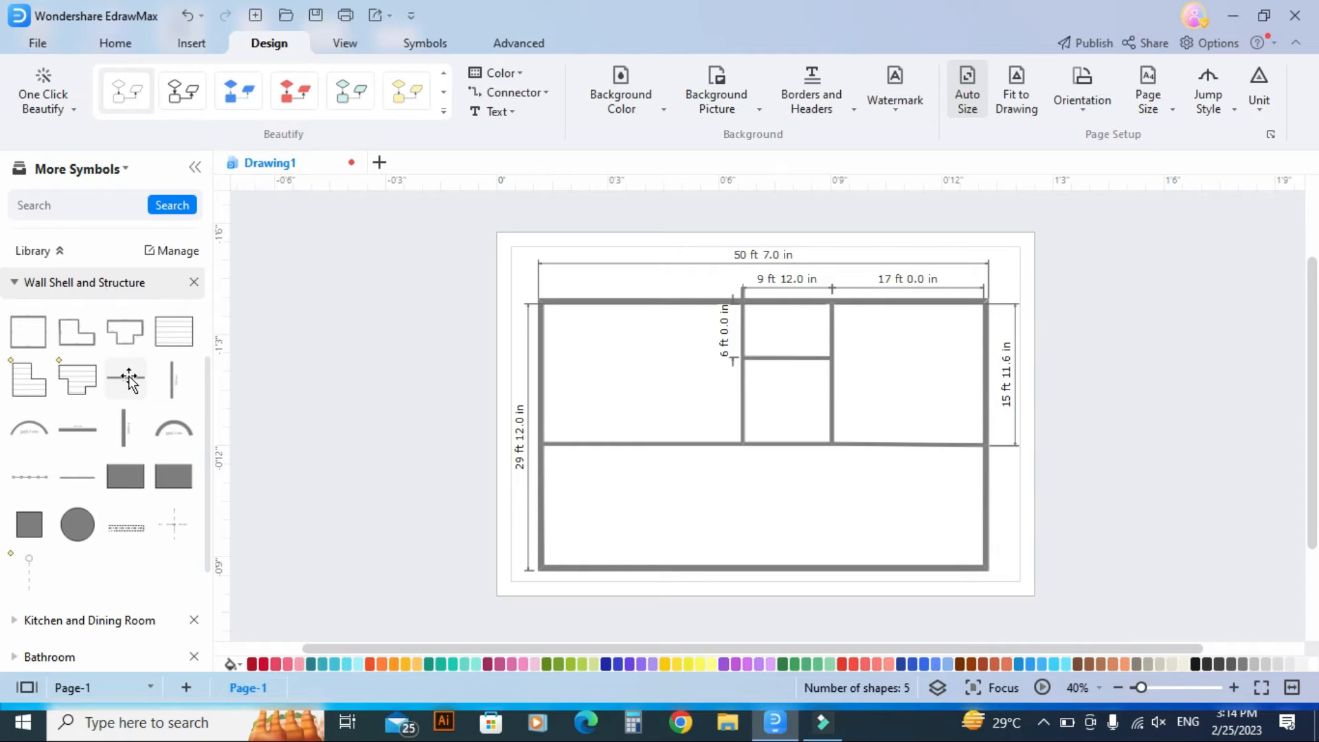
- Place a horizontal wall over the bottom wall's right end, starting at the lower-right corner, and set its length to 12 ft
mouse_move(129, 380)
left_mouse_down()
mouse_move(659, 442)
mouse_move(926, 539)
mouse_move(952, 569)
left_mouse_up()
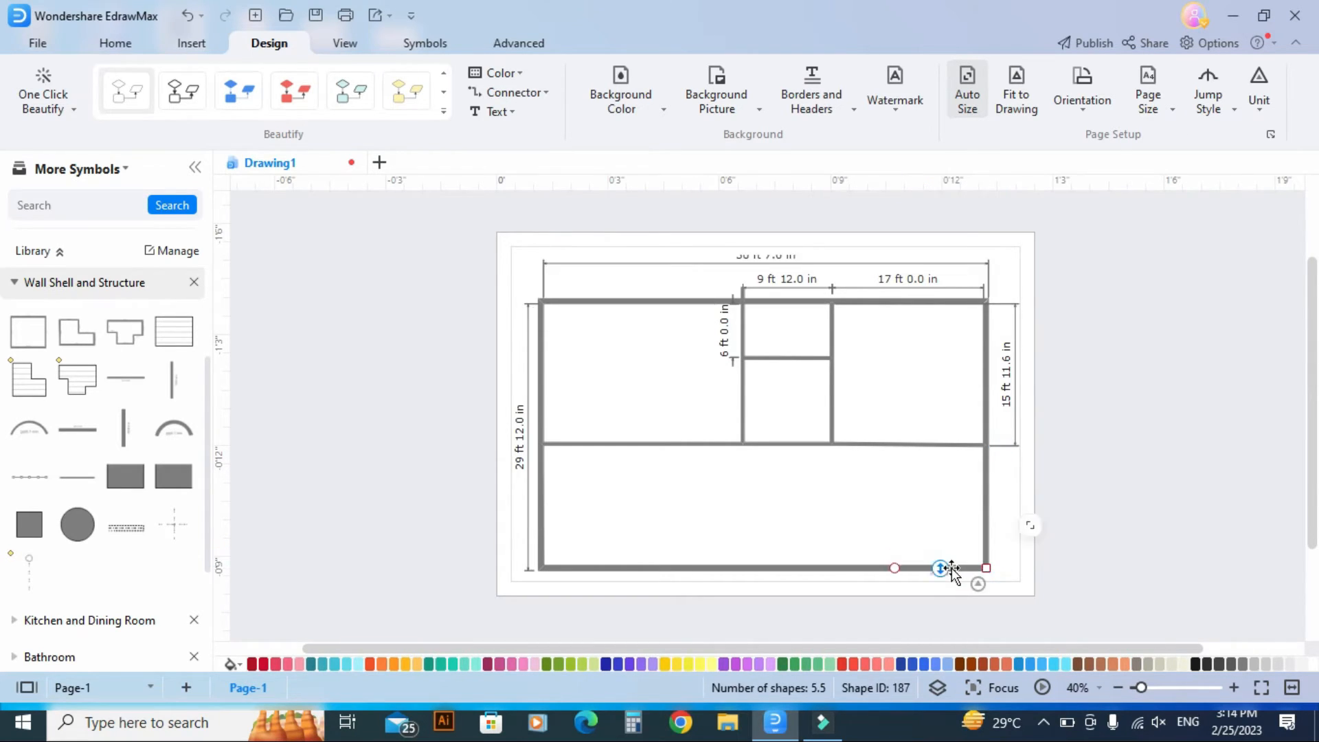
left_click(959, 591)
scroll(944, 595, "up", 3)
left_click(973, 552)
double_click(973, 552)
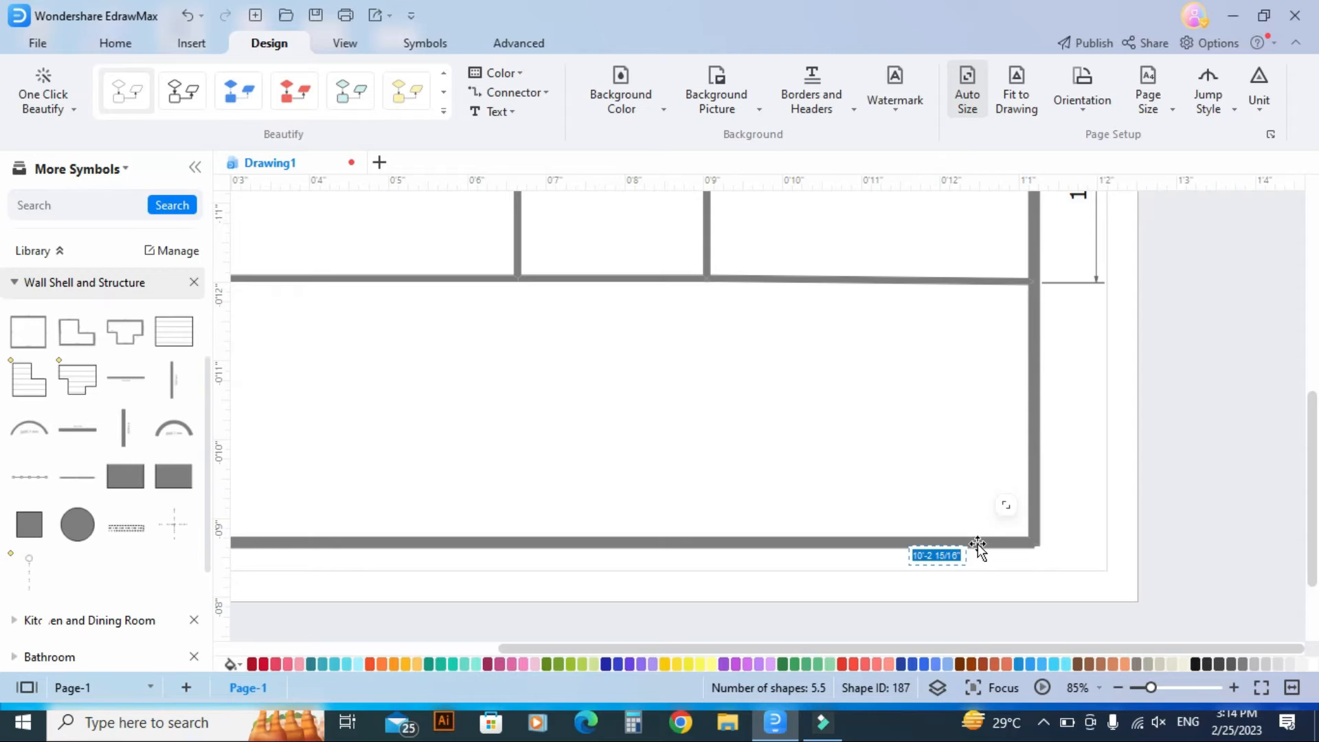
type("1")
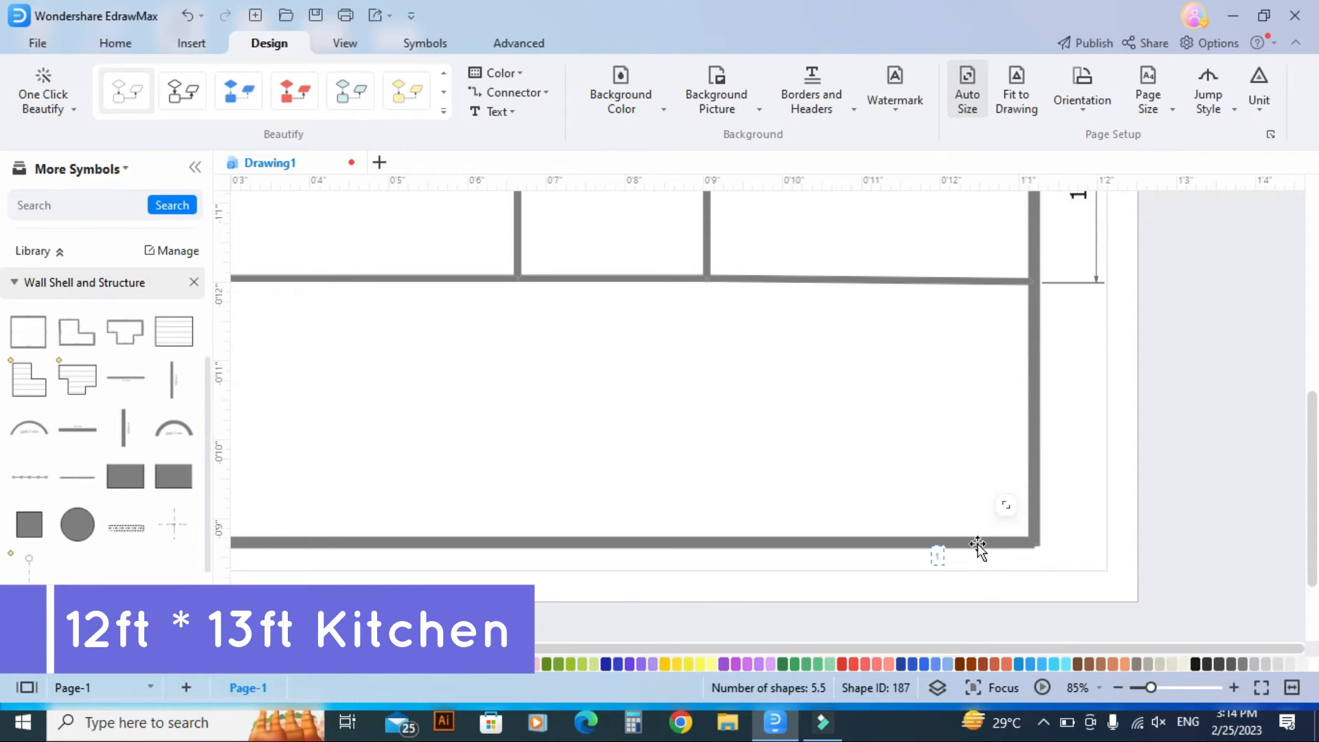
type("2ft")
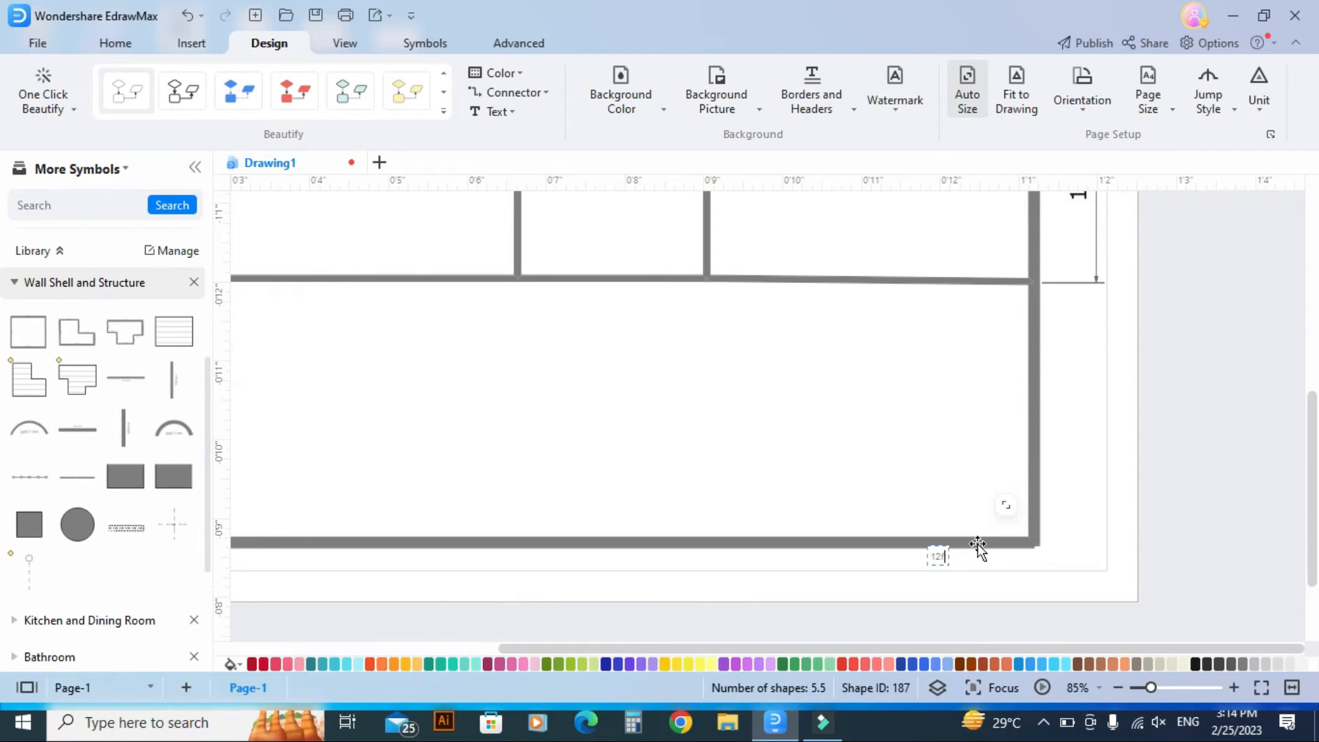
left_click(899, 451)
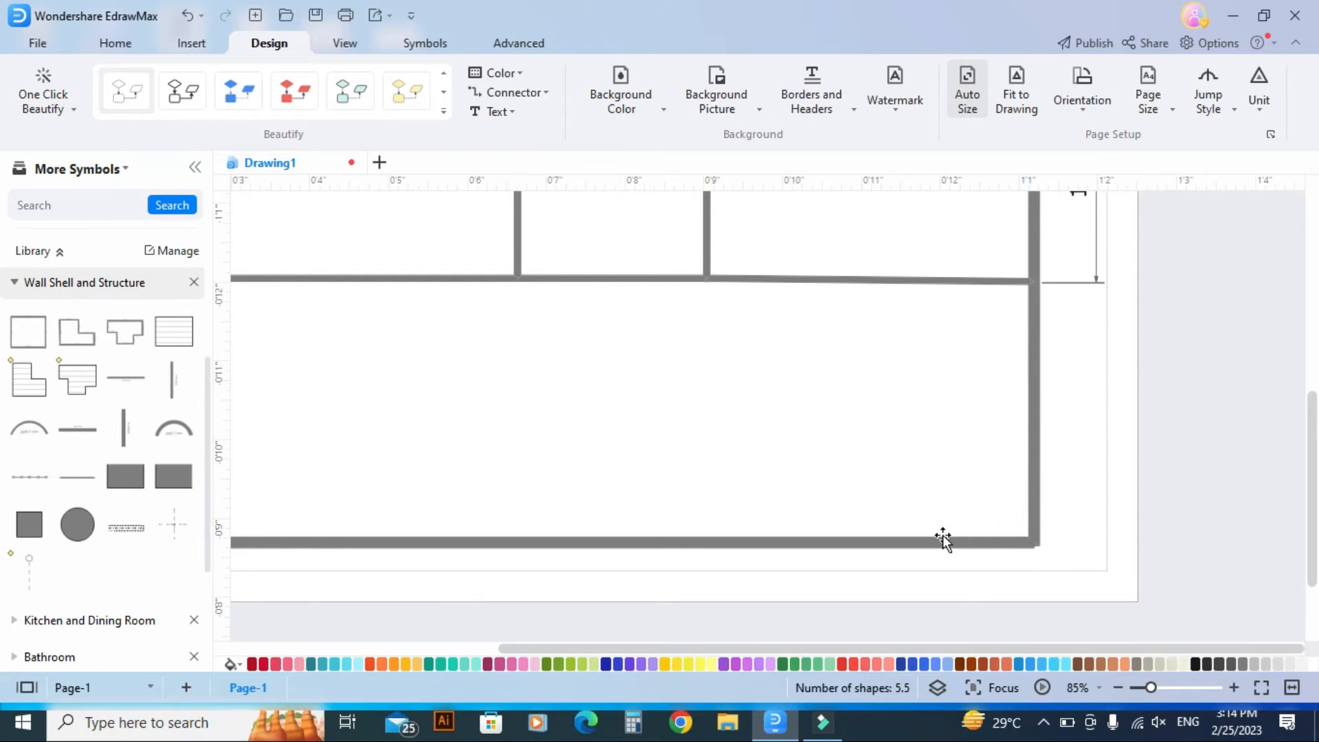
- Enclose the kitchen with a vertical wall at the 12 ft wall's left end and align that wall with the lower-right outer corner
left_click_drag(167, 375, 811, 490)
left_click_drag(809, 400, 807, 279)
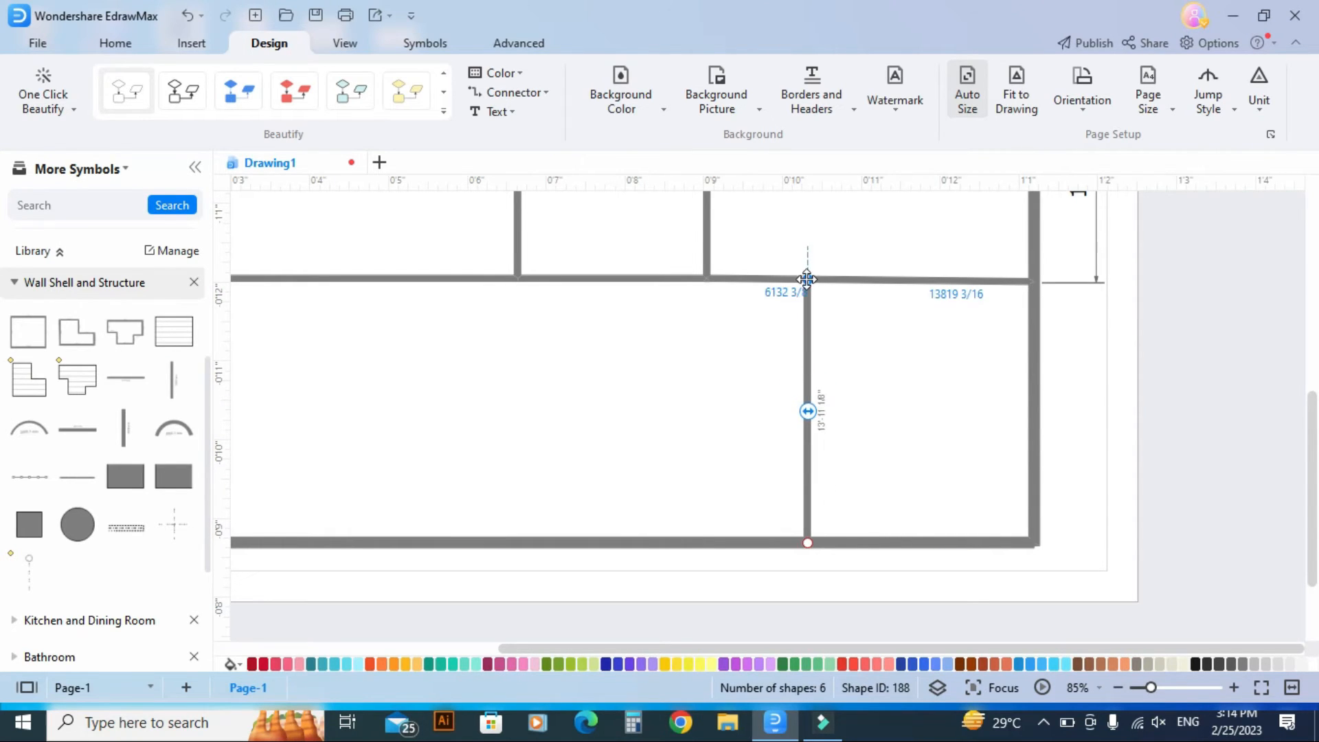
left_click(981, 544)
left_click_drag(1036, 543, 1032, 542)
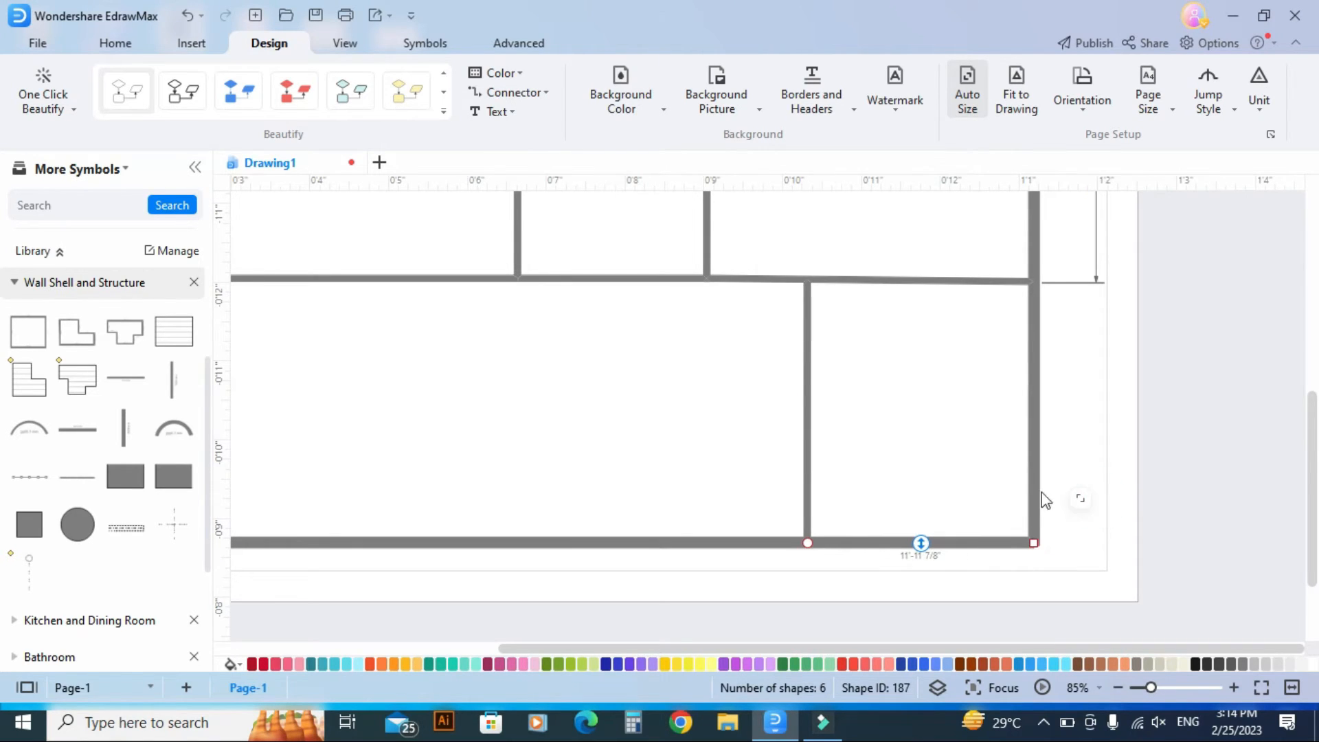
left_click(1072, 403)
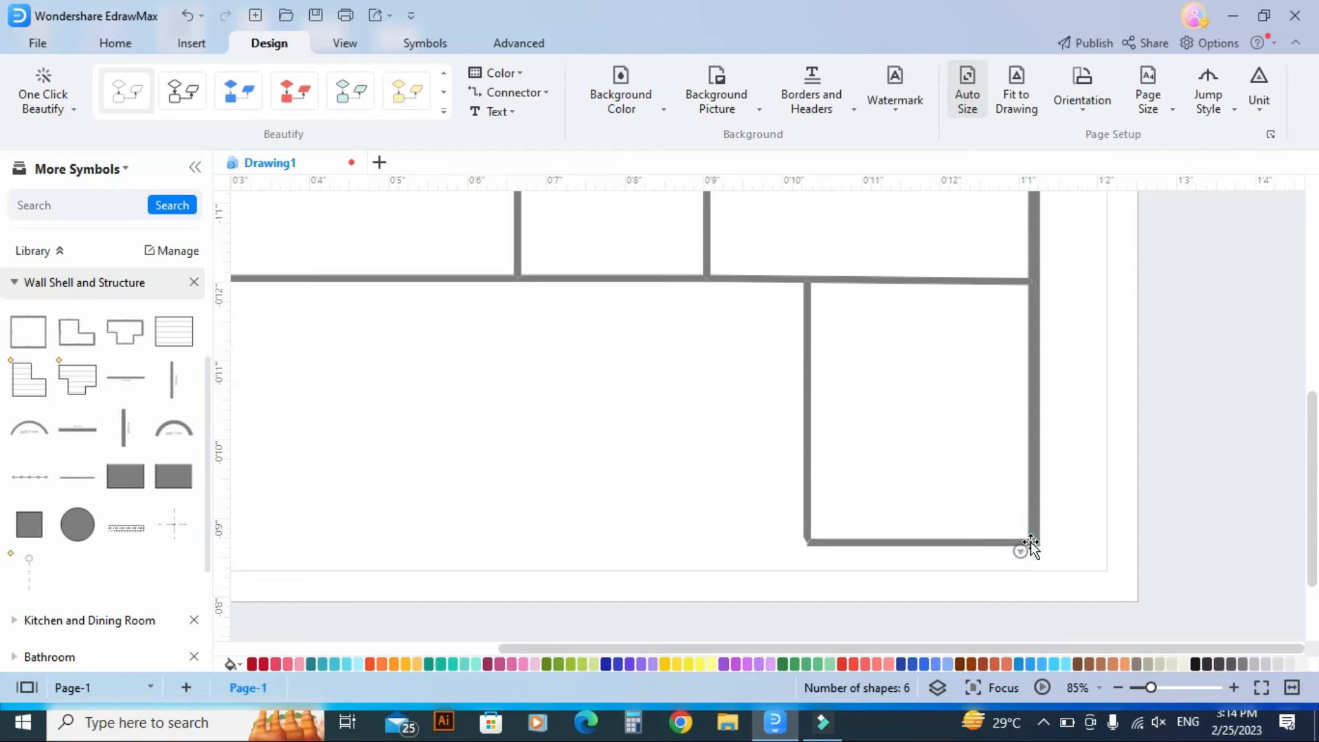
left_click(993, 542)
left_click_drag(1033, 541, 1034, 542)
left_click(1082, 495)
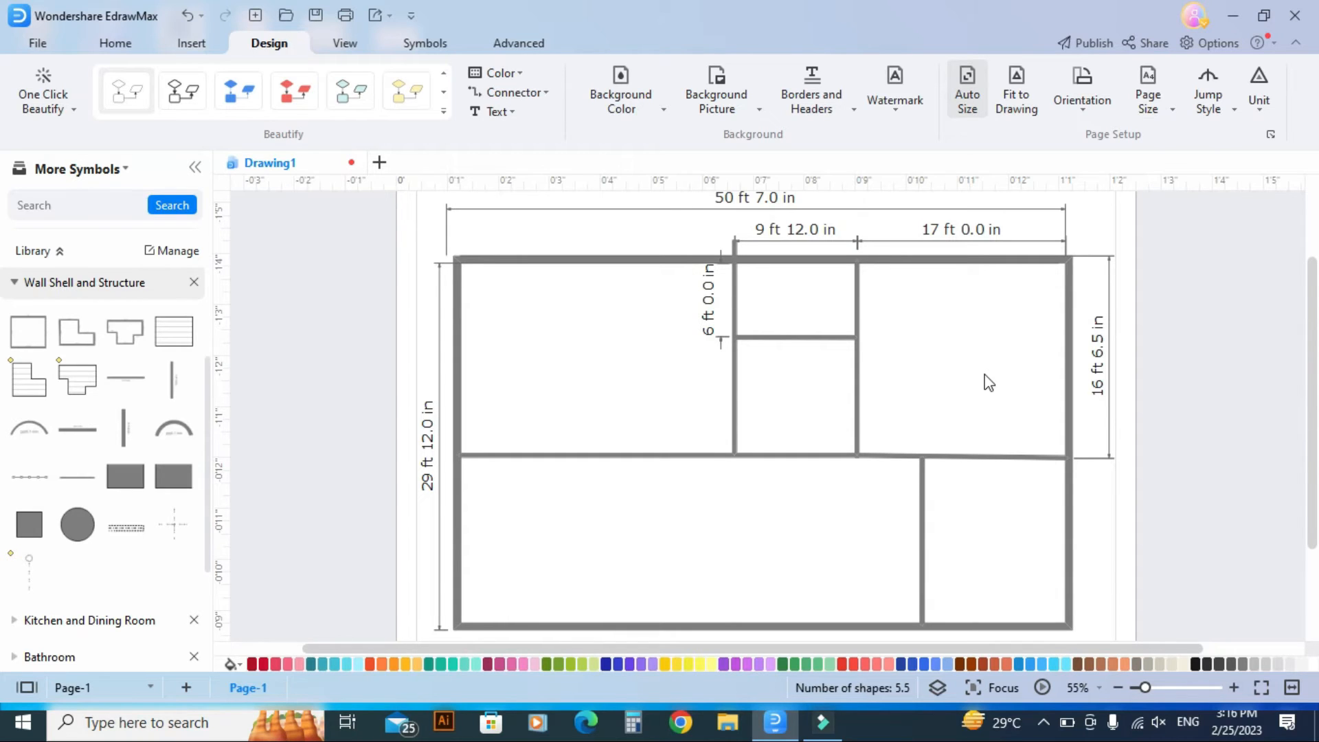
- Add a double bed from the Bedroom library to the upper-left room
left_click(83, 284)
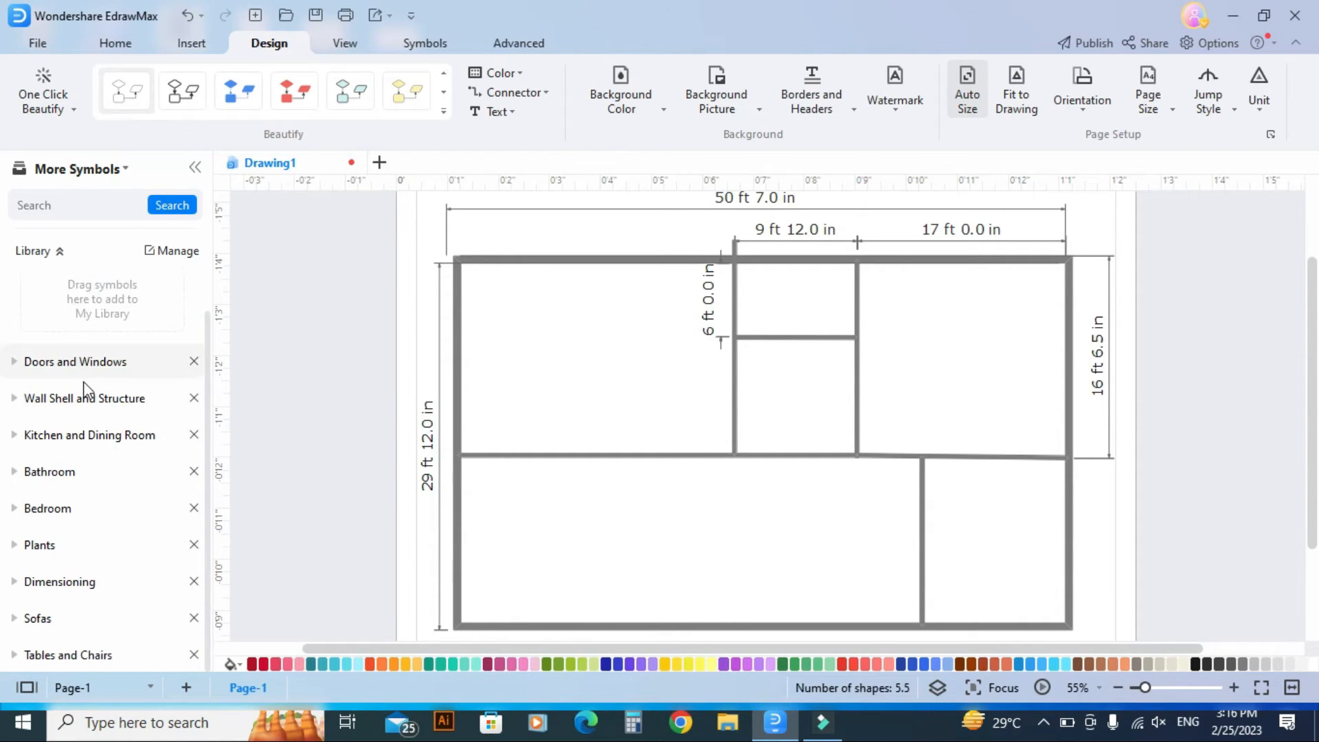
left_click(88, 507)
scroll(108, 412, "down", 3)
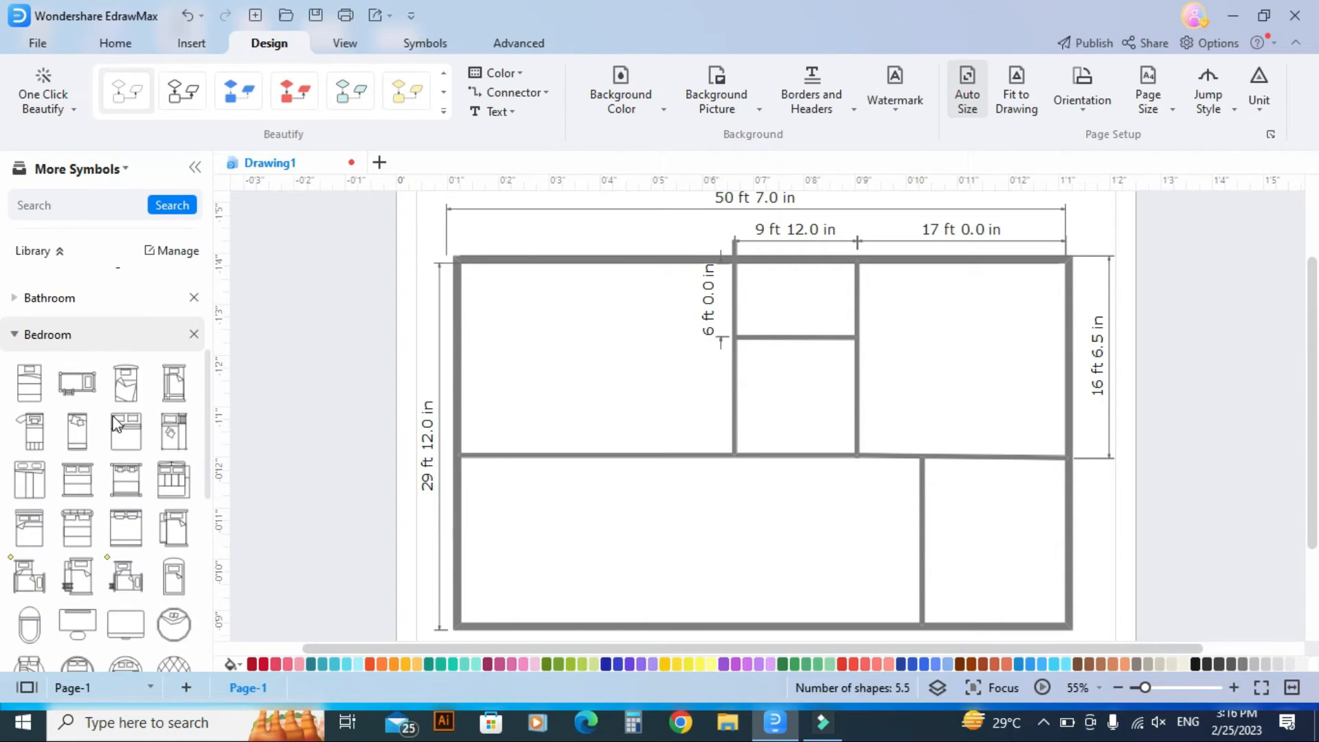
scroll(112, 412, "down", 1)
scroll(114, 413, "down", 1)
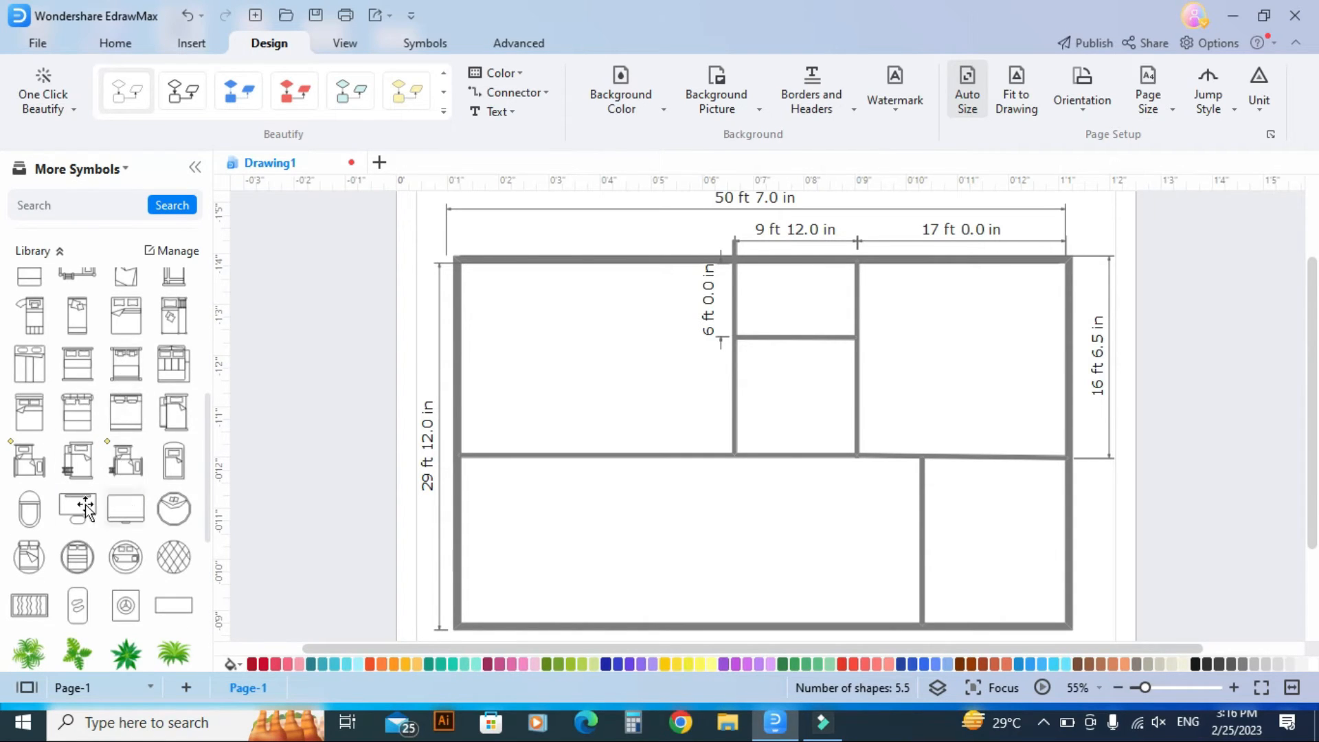
left_click_drag(122, 416, 608, 375)
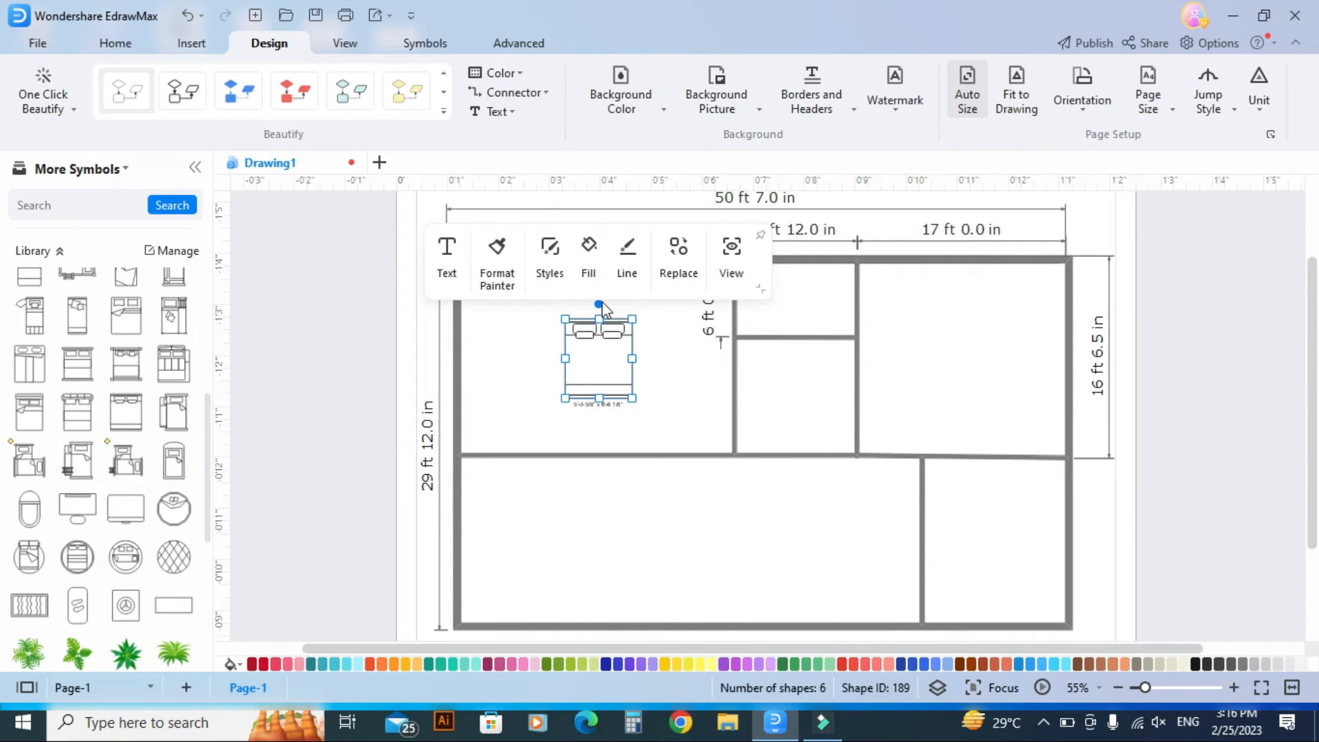
left_click(759, 291)
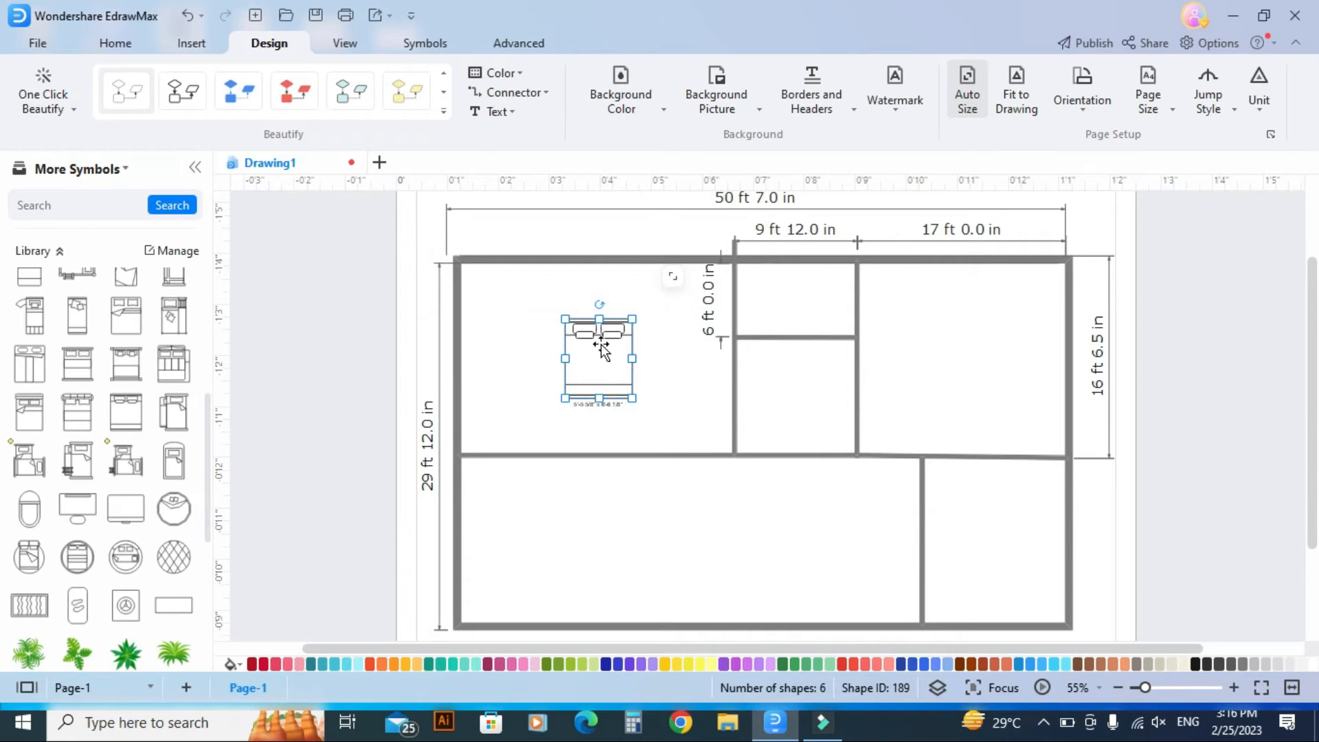
- Enlarge the double bed and position it with its headboard against the top wall
mouse_move(608, 354)
left_mouse_down()
mouse_move(679, 361)
mouse_move(608, 354)
left_mouse_up()
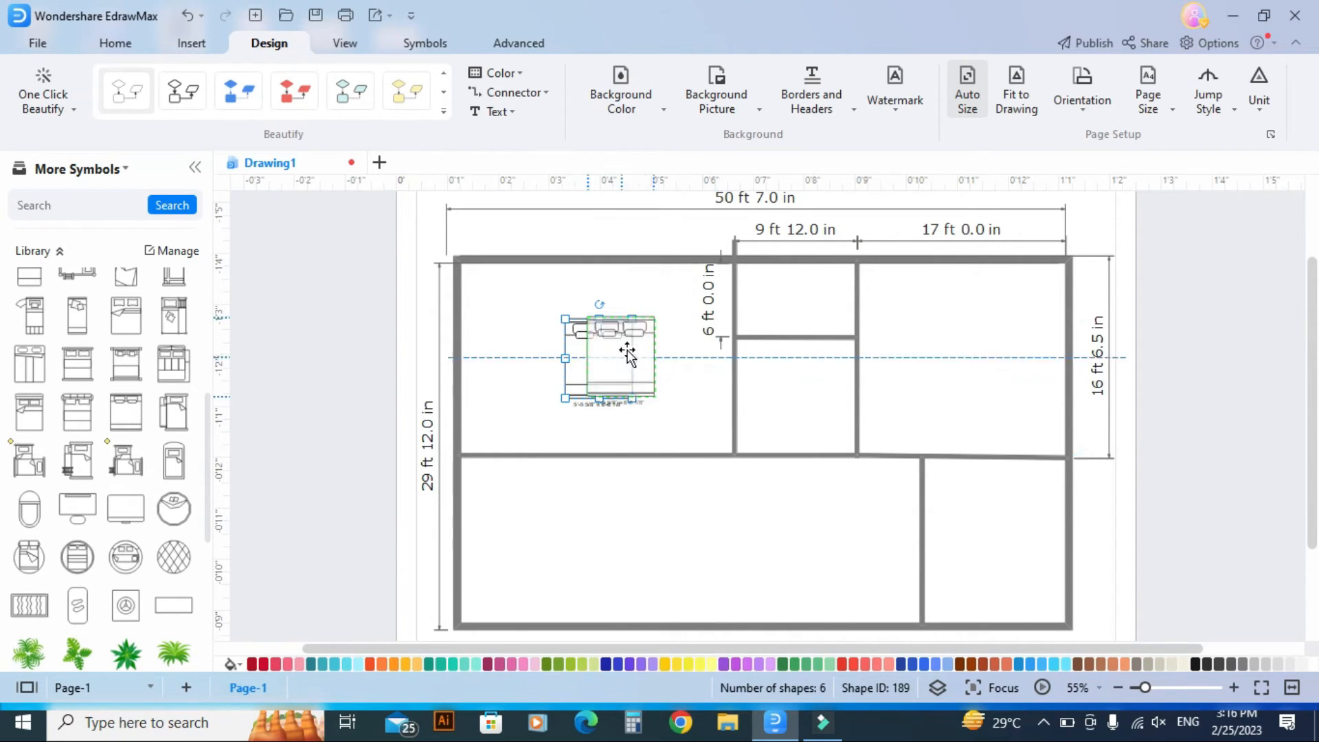
mouse_move(611, 300)
left_mouse_down()
mouse_move(642, 303)
mouse_move(684, 368)
mouse_move(680, 333)
mouse_move(614, 287)
left_mouse_up()
left_click_drag(605, 346, 593, 303)
mouse_move(630, 342)
left_mouse_down()
mouse_move(642, 369)
mouse_move(610, 330)
left_mouse_up()
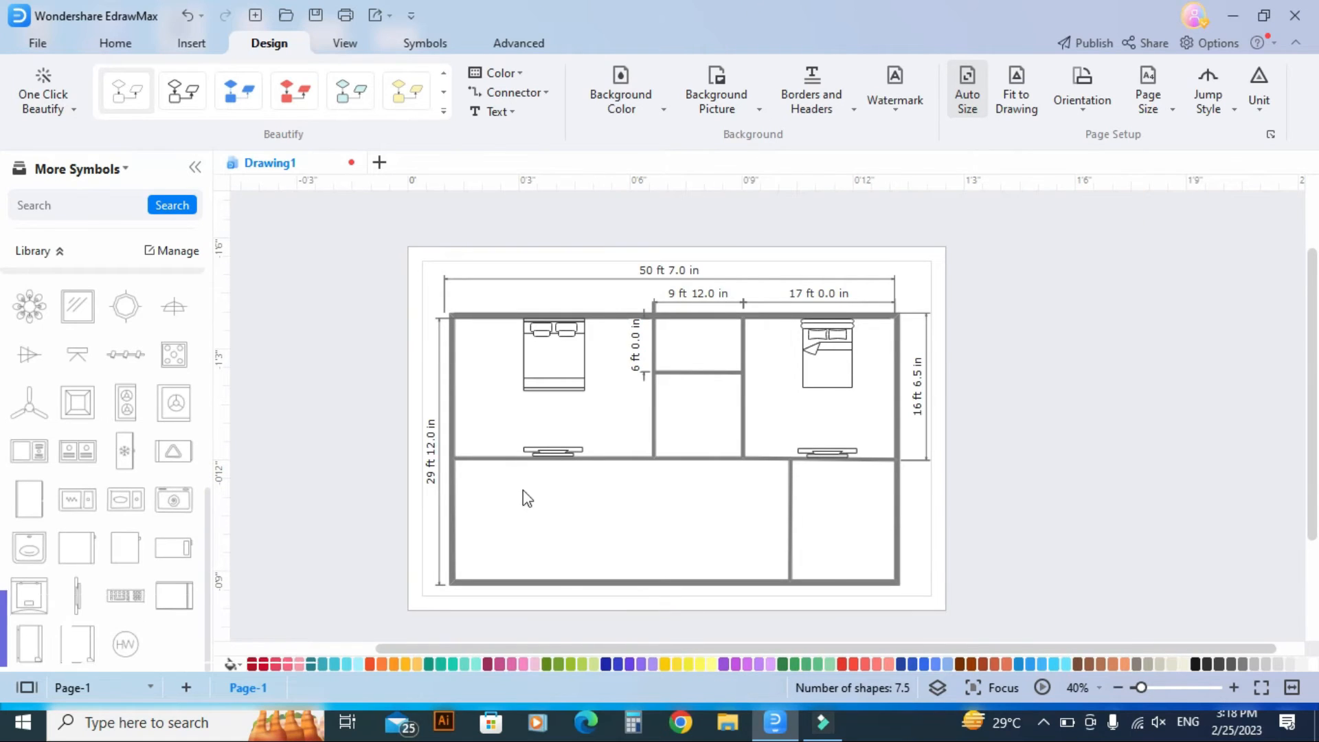
- Add an L-shaped countertop from the Kitchen and Dining Room library to the lower-right kitchen
scroll(735, 415, "up", 2)
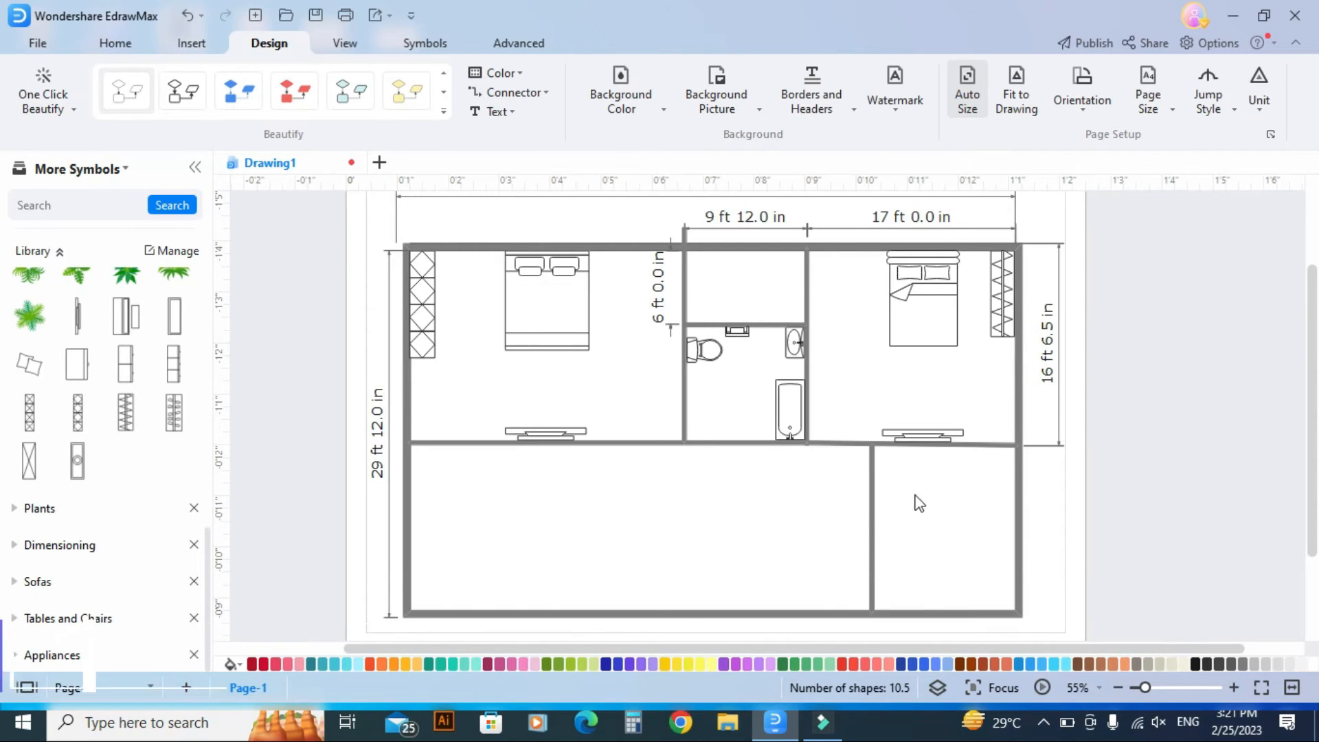
scroll(962, 481, "down", 2)
scroll(1087, 426, "up", 1)
scroll(1087, 426, "up", 1)
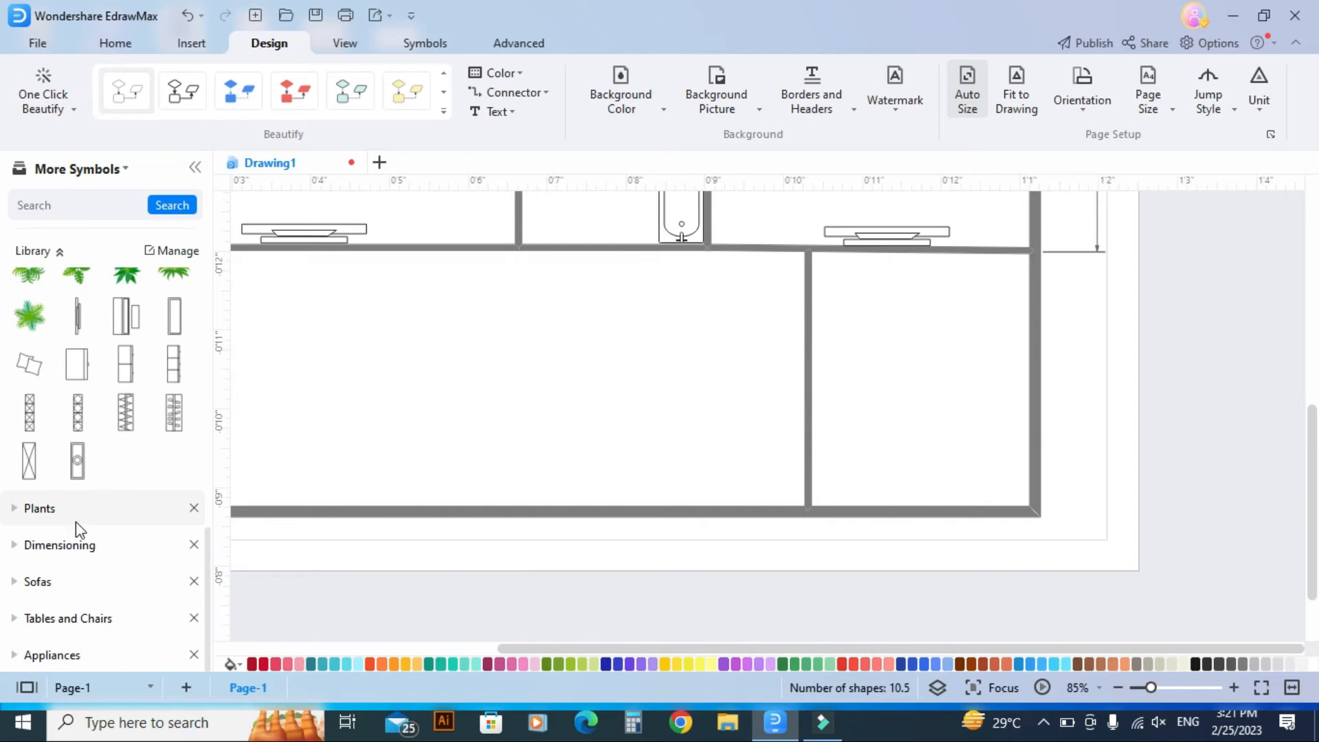
scroll(88, 547, "up", 8)
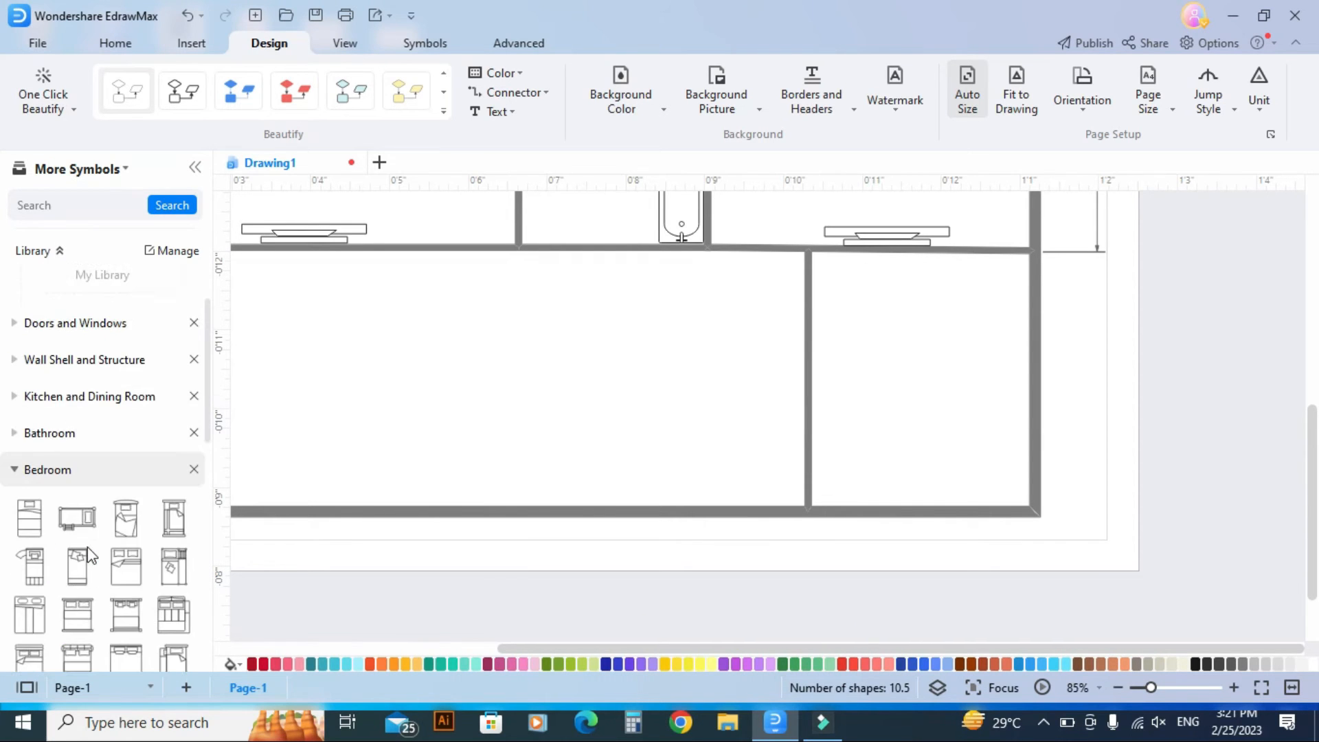
scroll(88, 547, "up", 2)
left_click(99, 485)
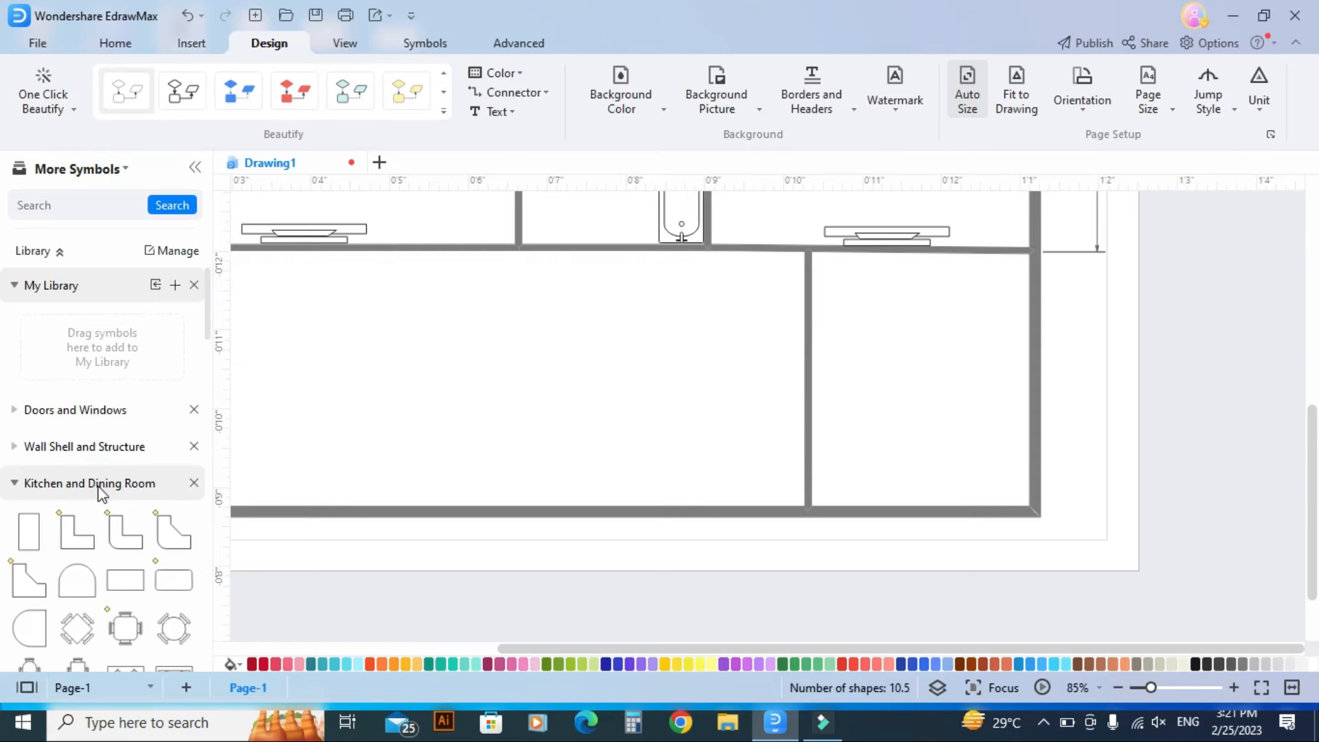
scroll(104, 467, "down", 3)
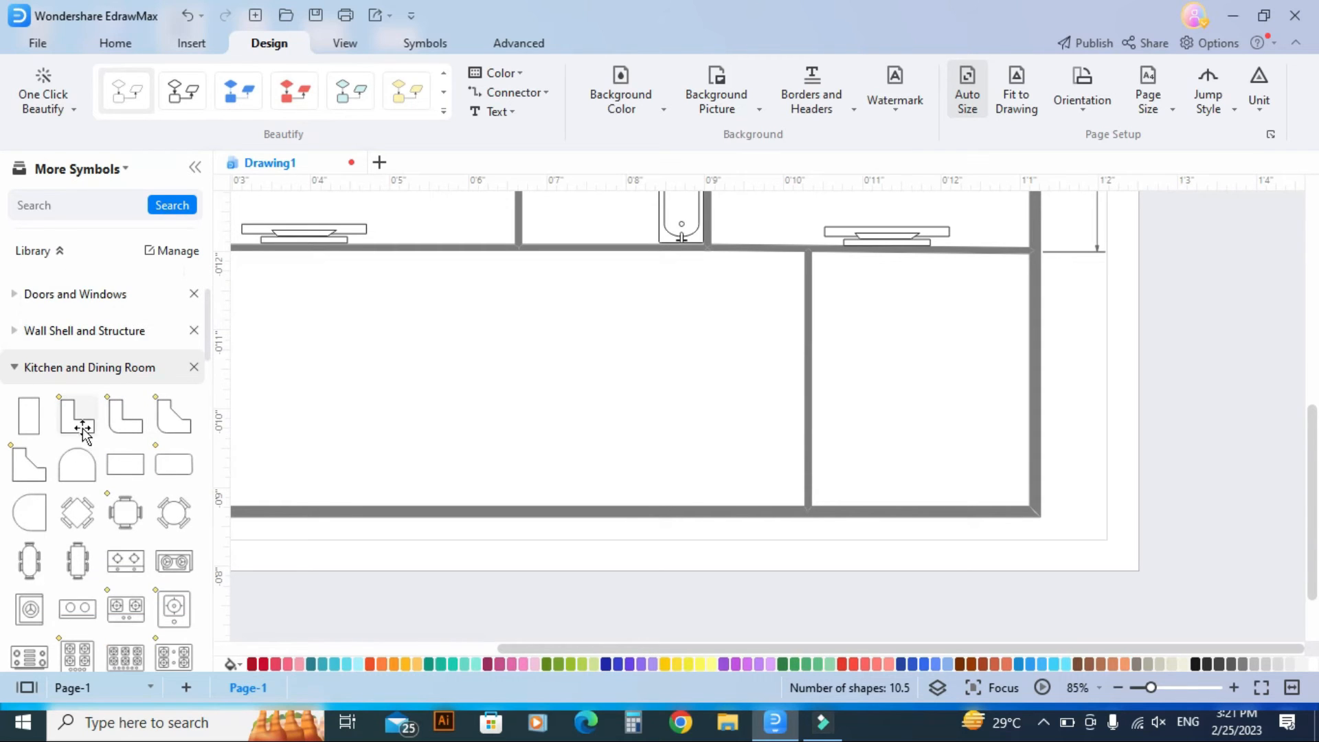
left_click_drag(72, 422, 924, 379)
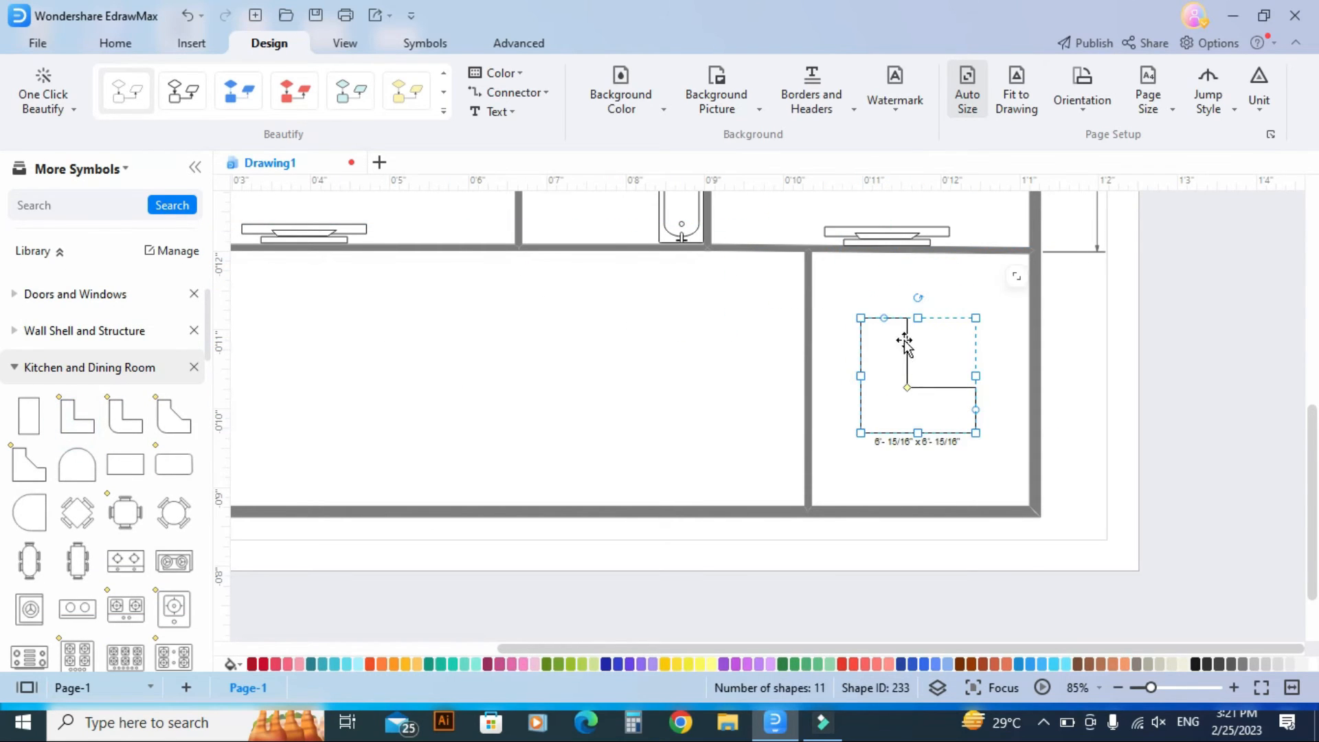
- Rotate the L-shaped countertop 180 degrees and fit it into the kitchen's upper-right corner against the walls
left_click_drag(920, 299, 923, 483)
left_click_drag(938, 375, 996, 307)
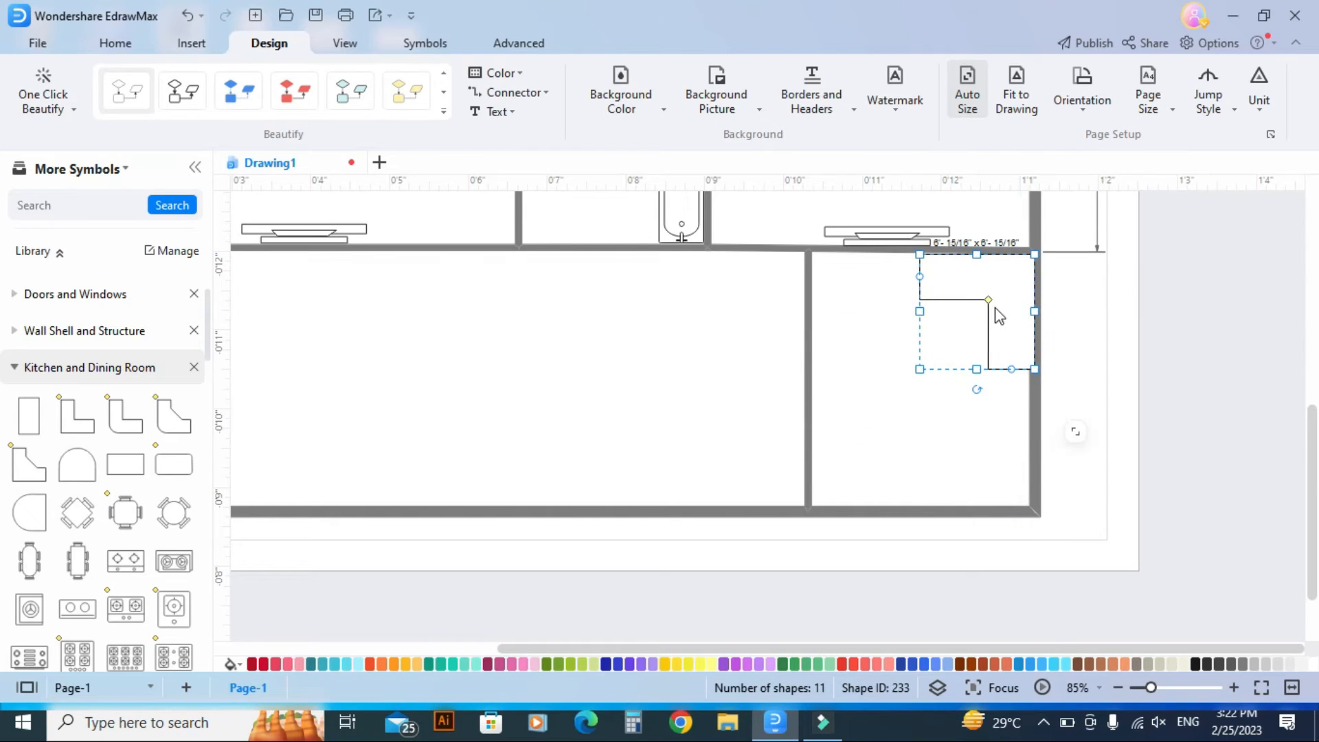
key("Left")
key("Left")
key("Left")
key("Left")
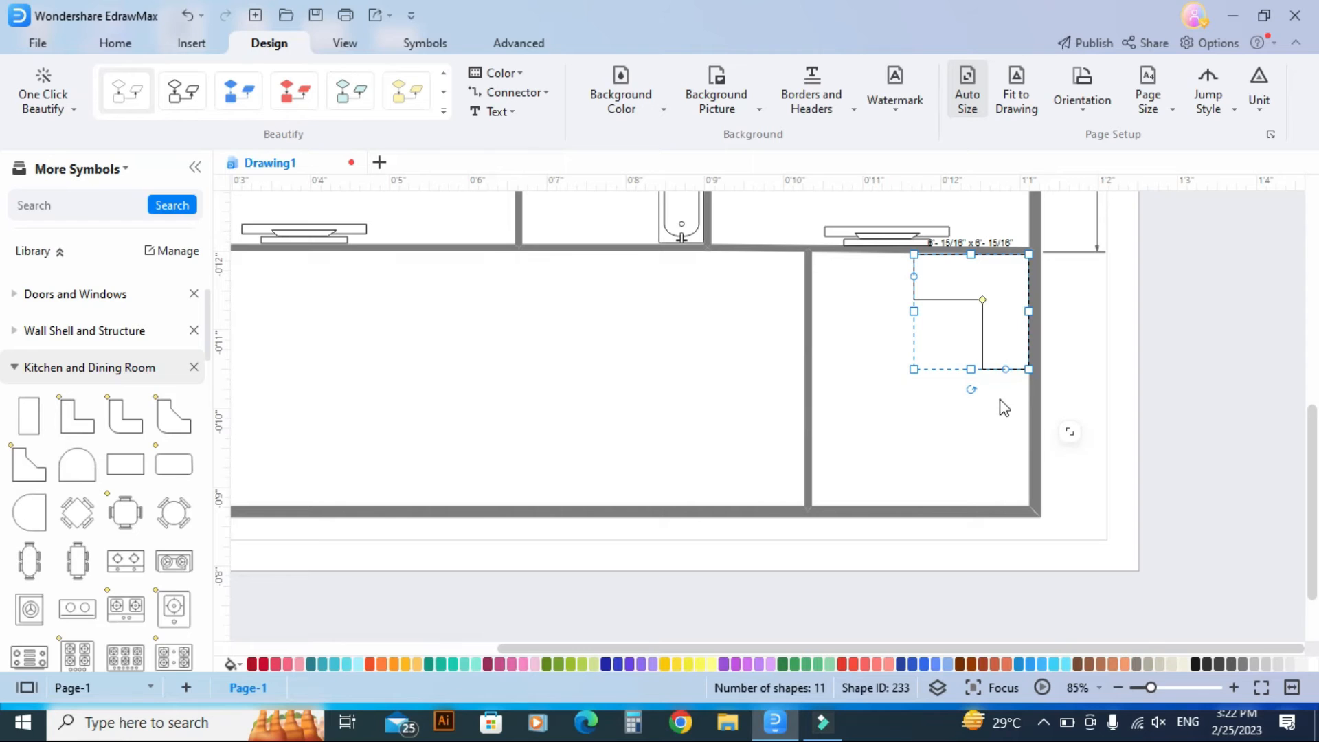
- Stretch the countertop to the kitchen's bottom and left walls, making it about 11 ft 5 in by 13 ft 4 in
left_click_drag(975, 373, 962, 509)
left_click_drag(913, 382, 812, 378)
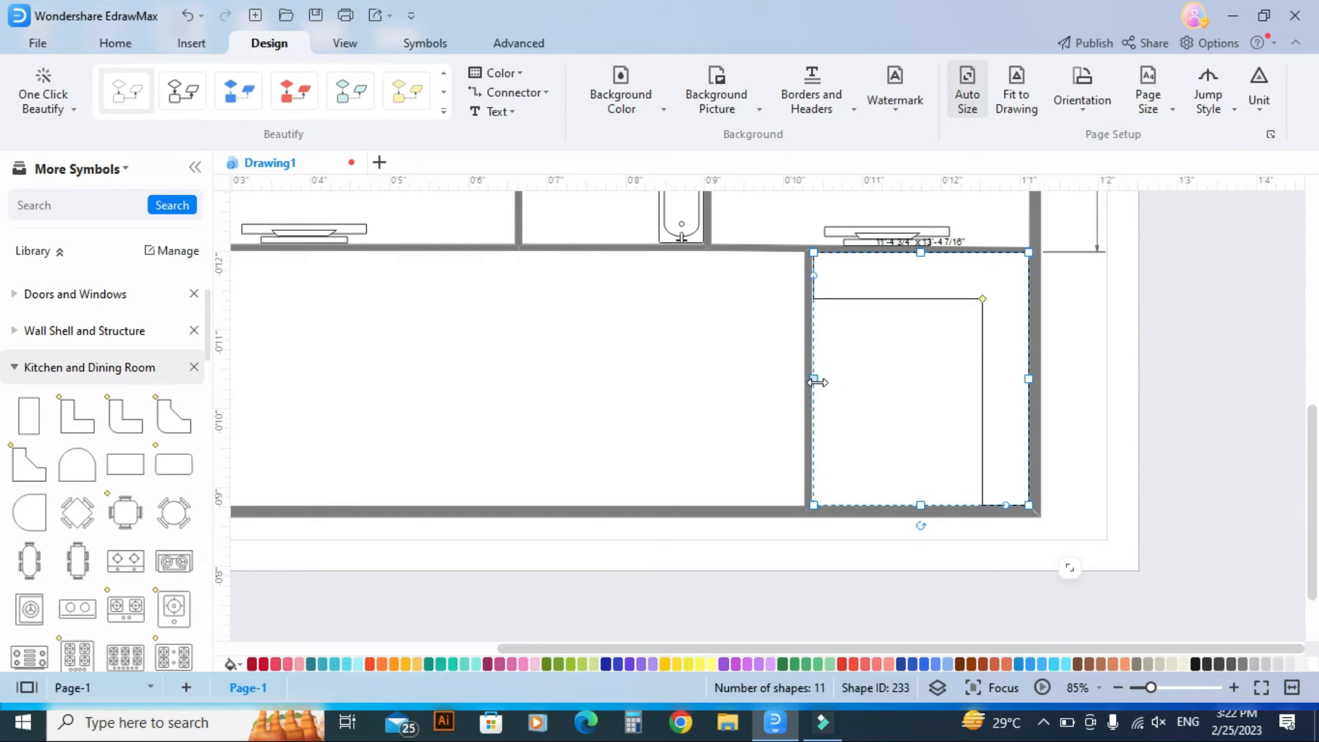
key("Left")
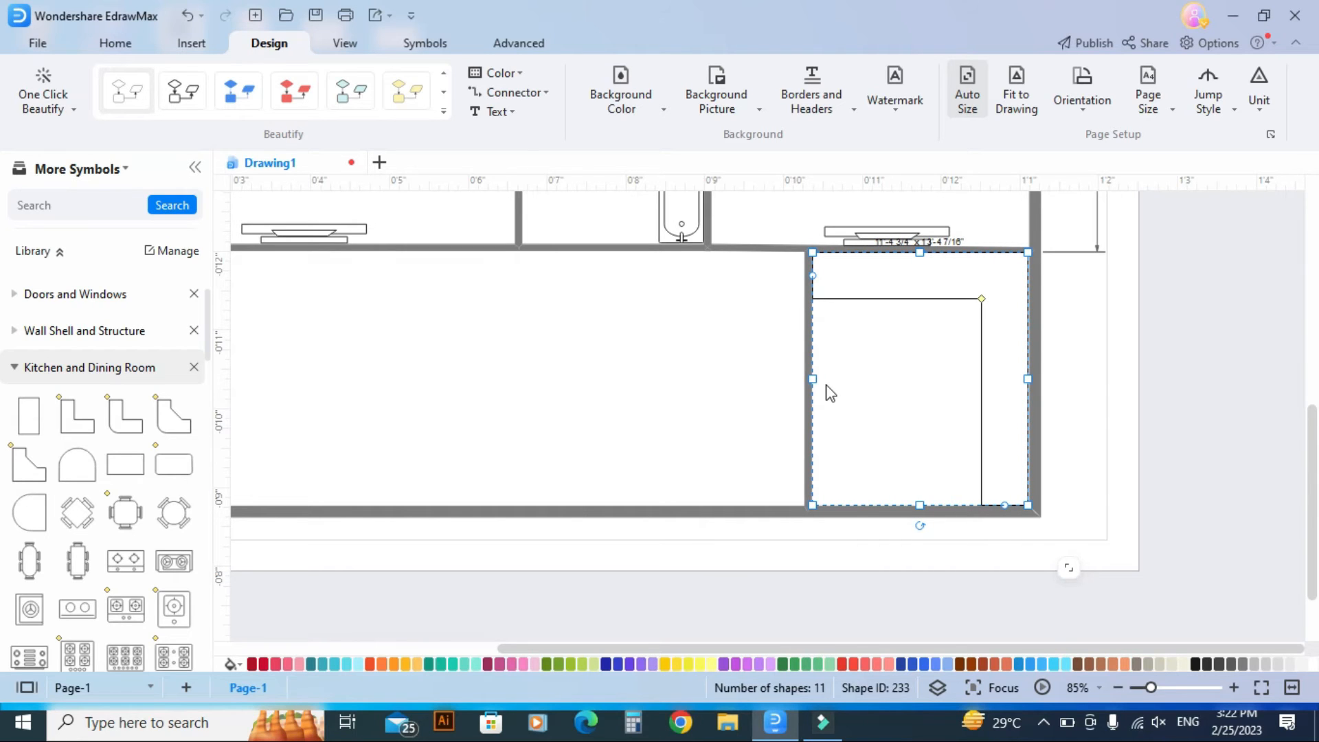
double_click(921, 280)
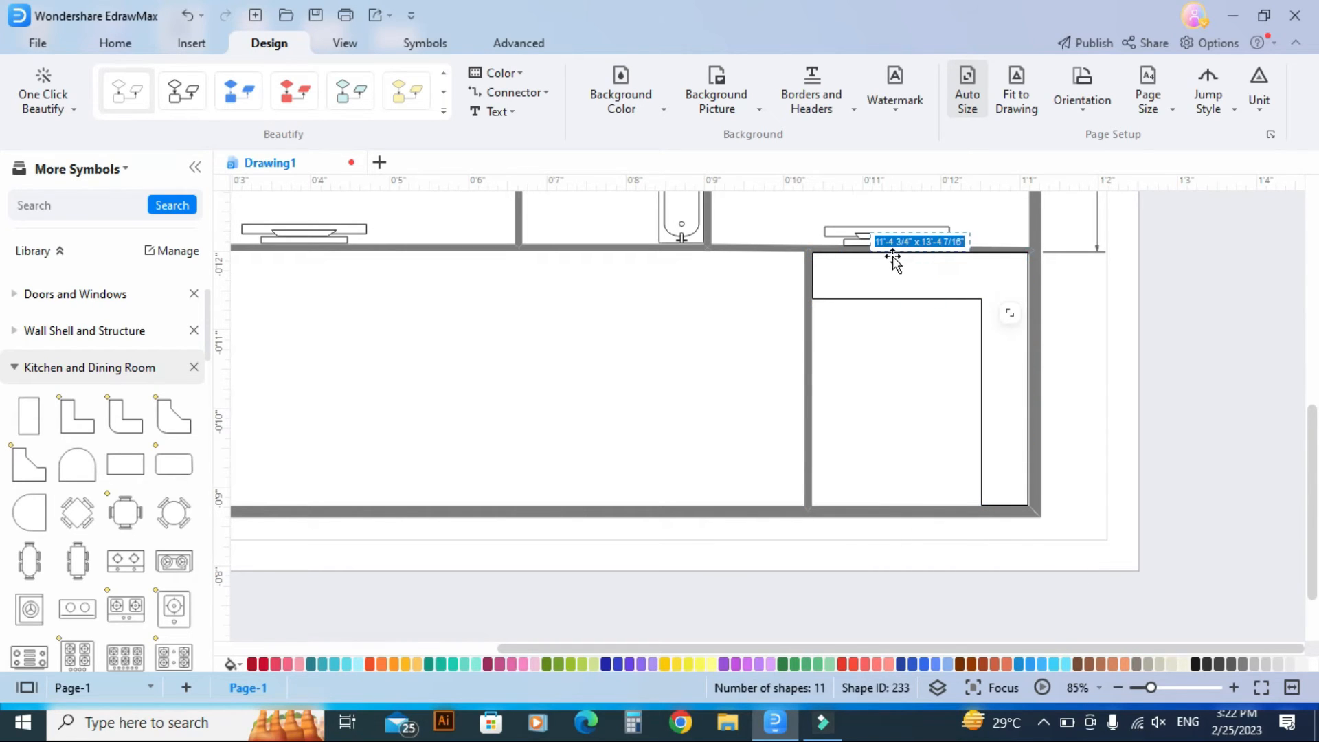
left_click(951, 274)
double_click(951, 274)
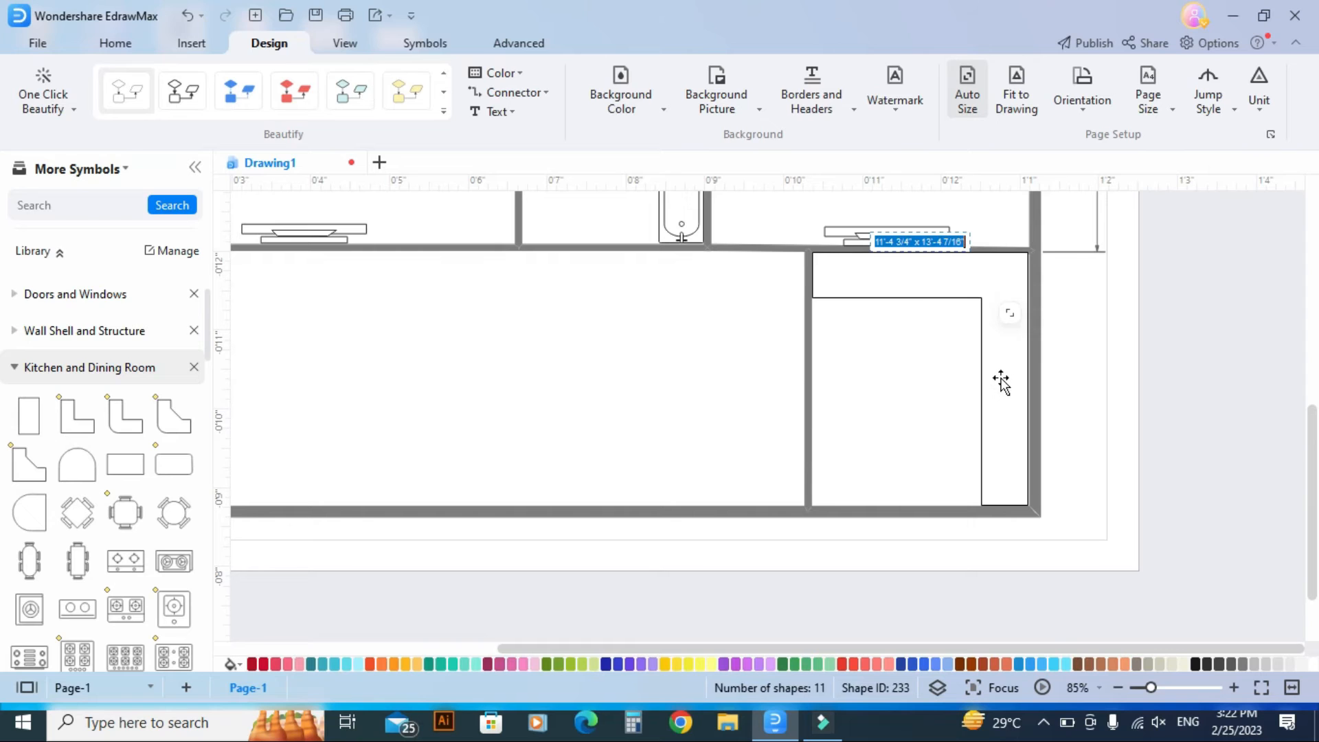
left_click(1108, 378)
- Add a two-burner gas stove from the Kitchen and Dining Room library onto the countertop's upper run
scroll(83, 469, "down", 2)
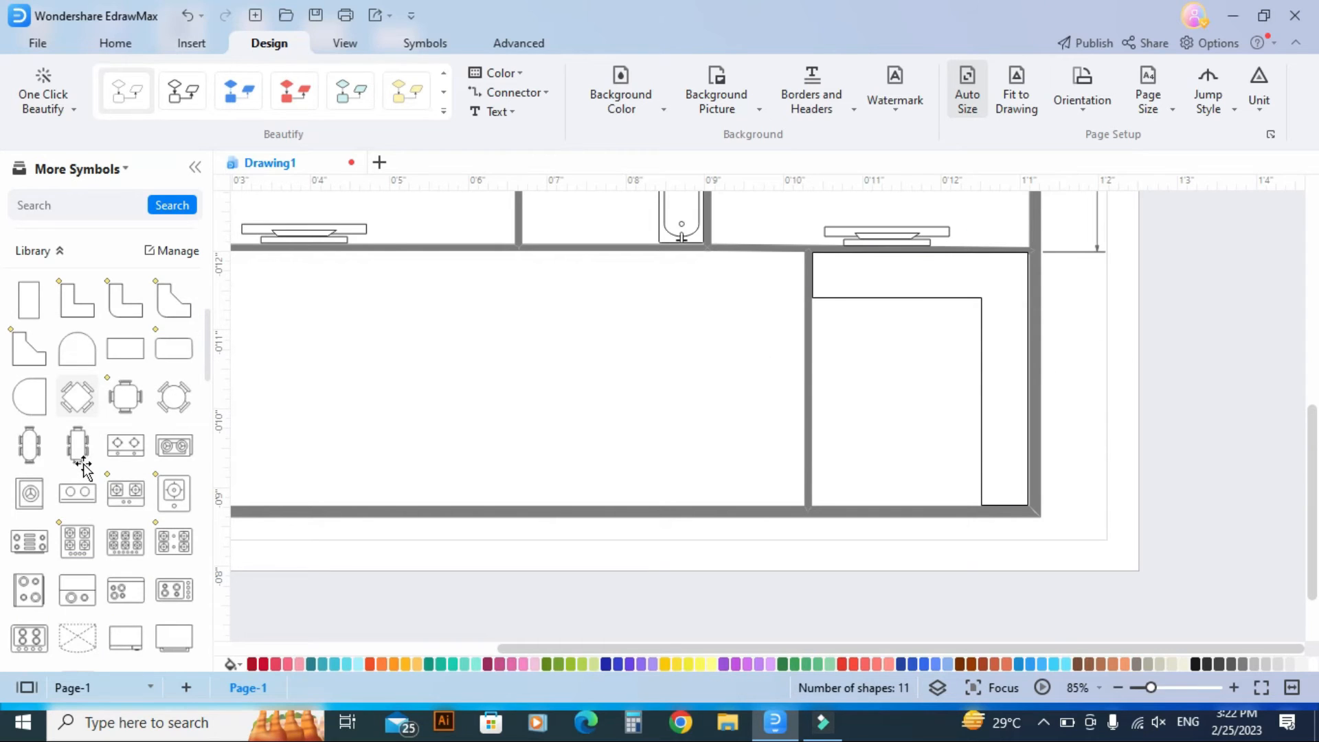
scroll(83, 470, "down", 1)
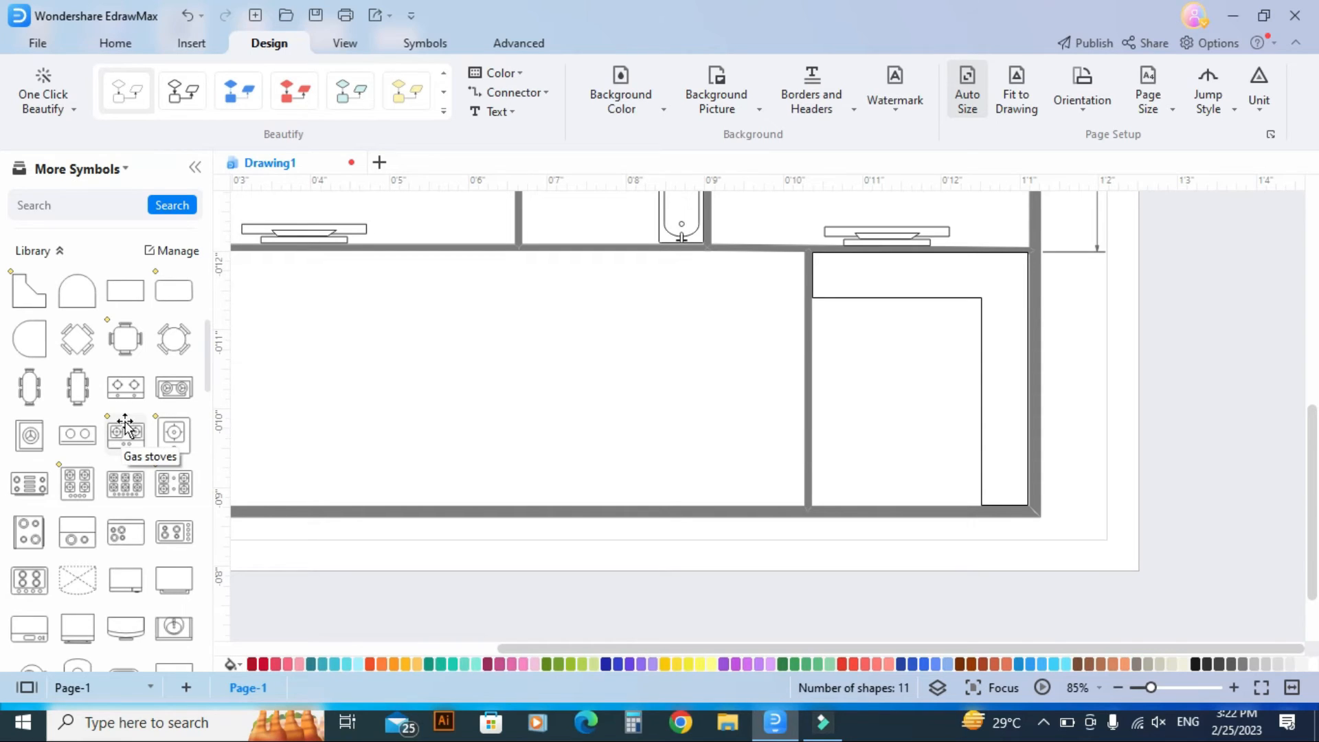
left_click_drag(129, 439, 904, 289)
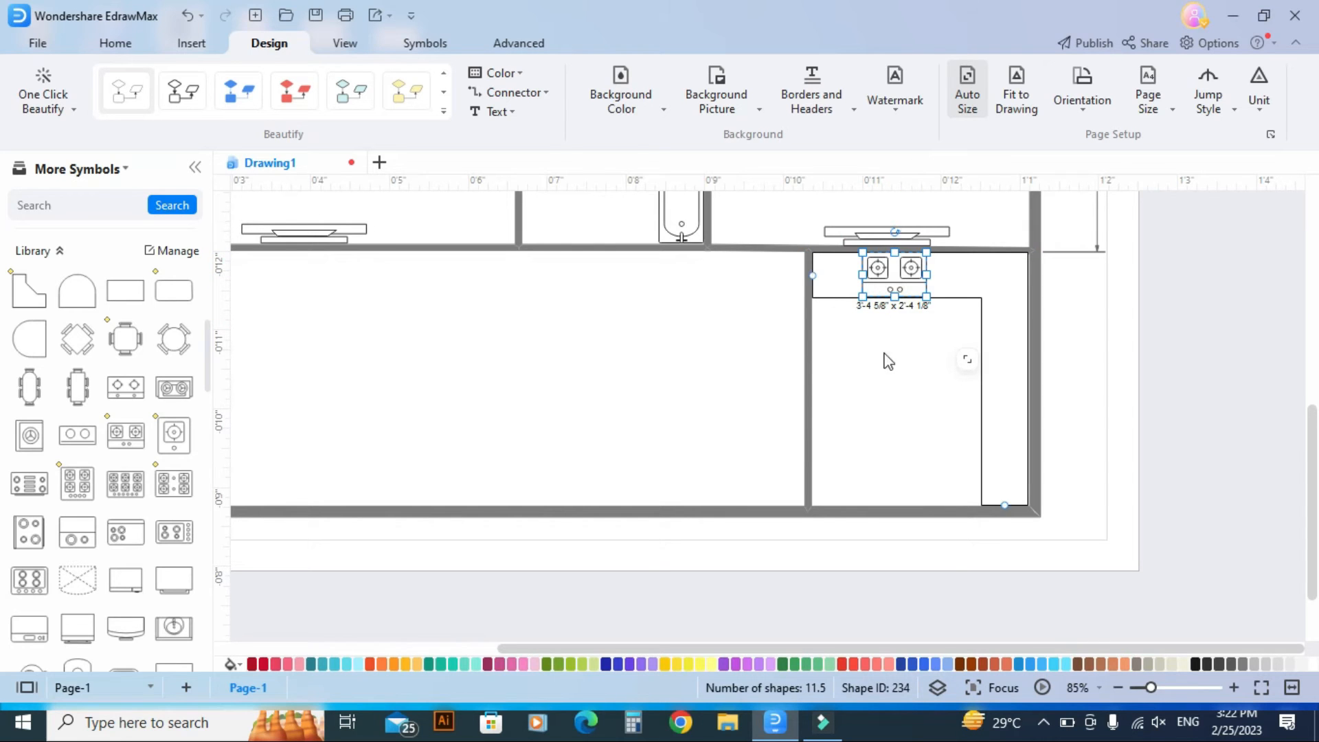
left_click(683, 374)
- Add a double-bowl kitchen sink from the library, rotate it vertically and fit it onto the countertop's right-hand run
scroll(55, 422, "down", 5)
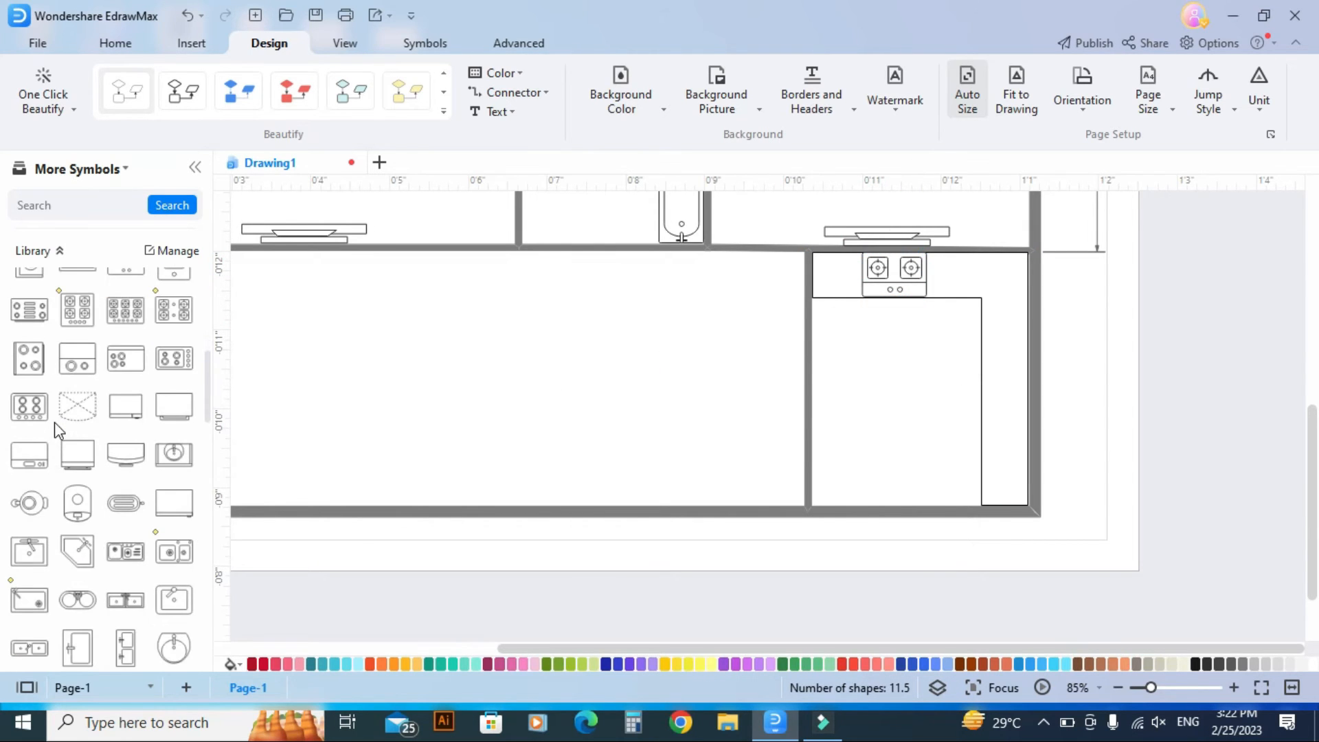
left_click_drag(125, 436, 948, 380)
left_click_drag(938, 329, 992, 385)
left_click_drag(969, 439, 993, 399)
left_click(925, 371)
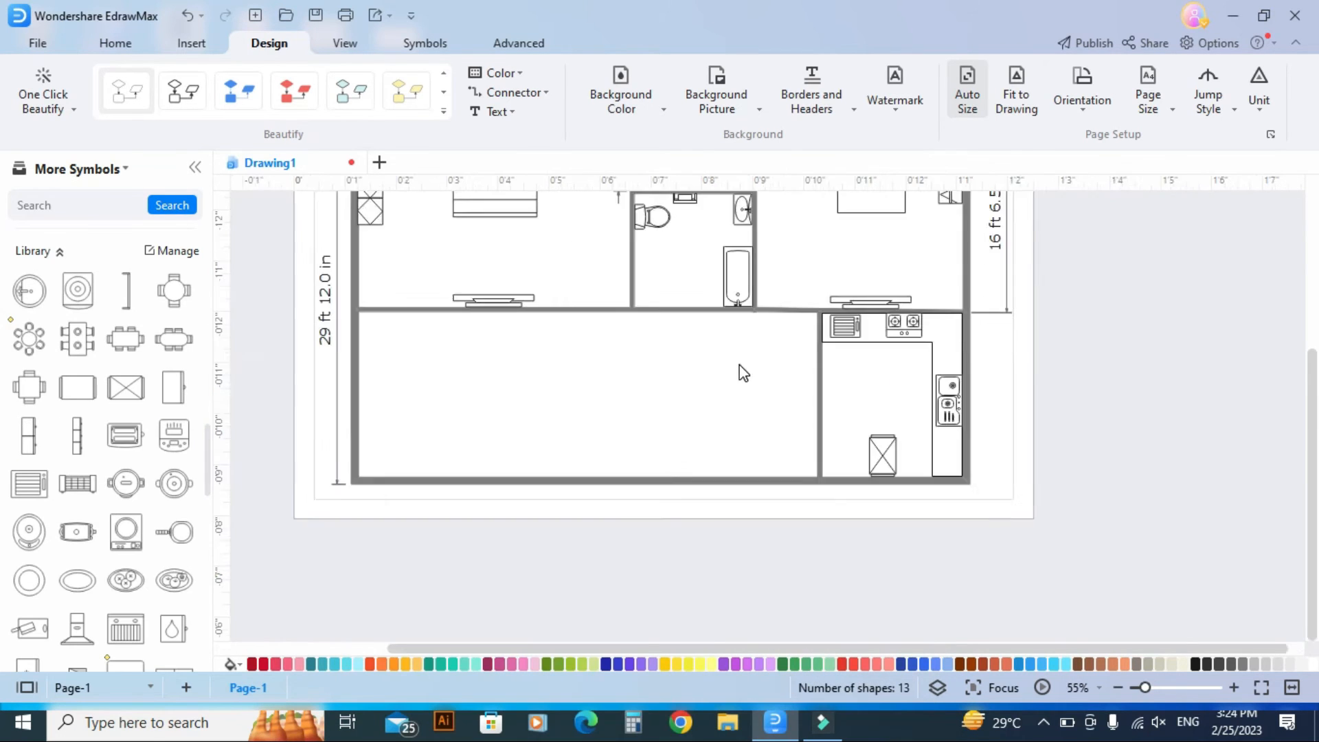
- Add an eight-chair rectangular dining table from the Tables and Chairs library, standing vertically in the living room near the kitchen wall
scroll(739, 371, "down", 2)
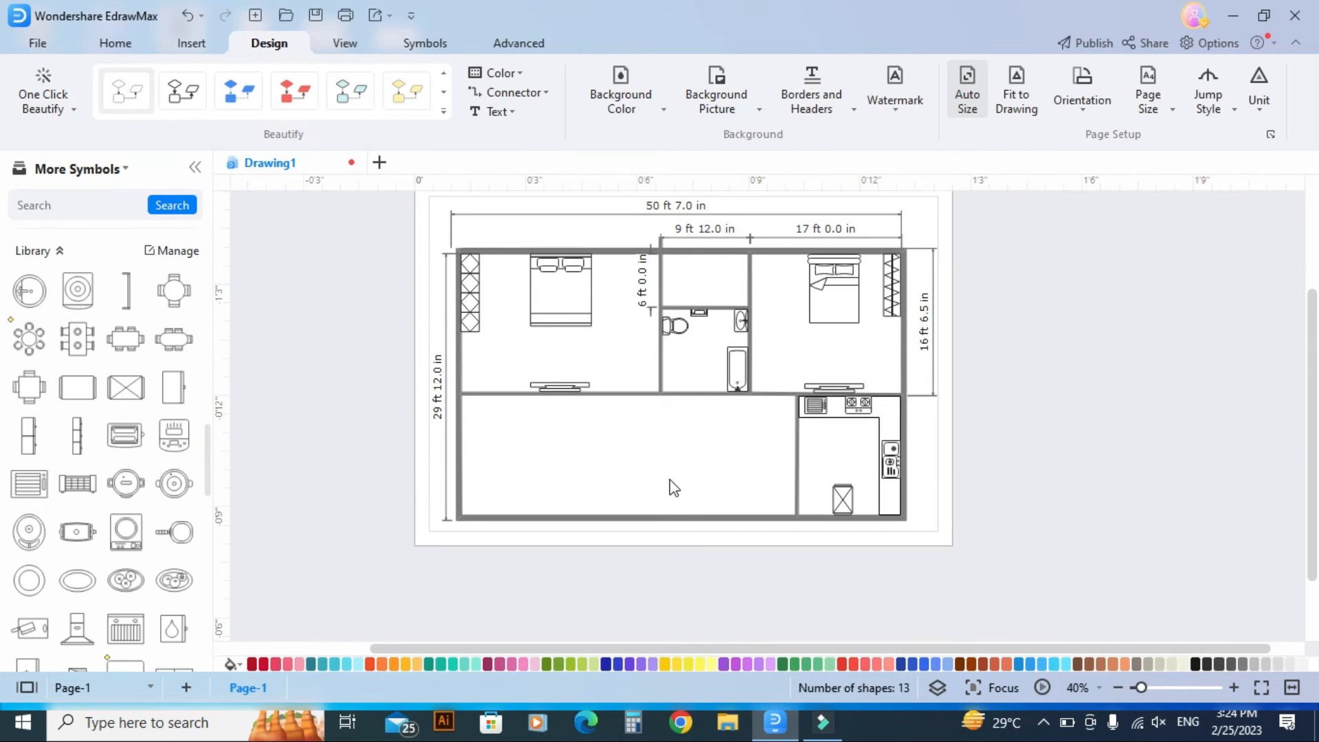
scroll(674, 486, "up", 2)
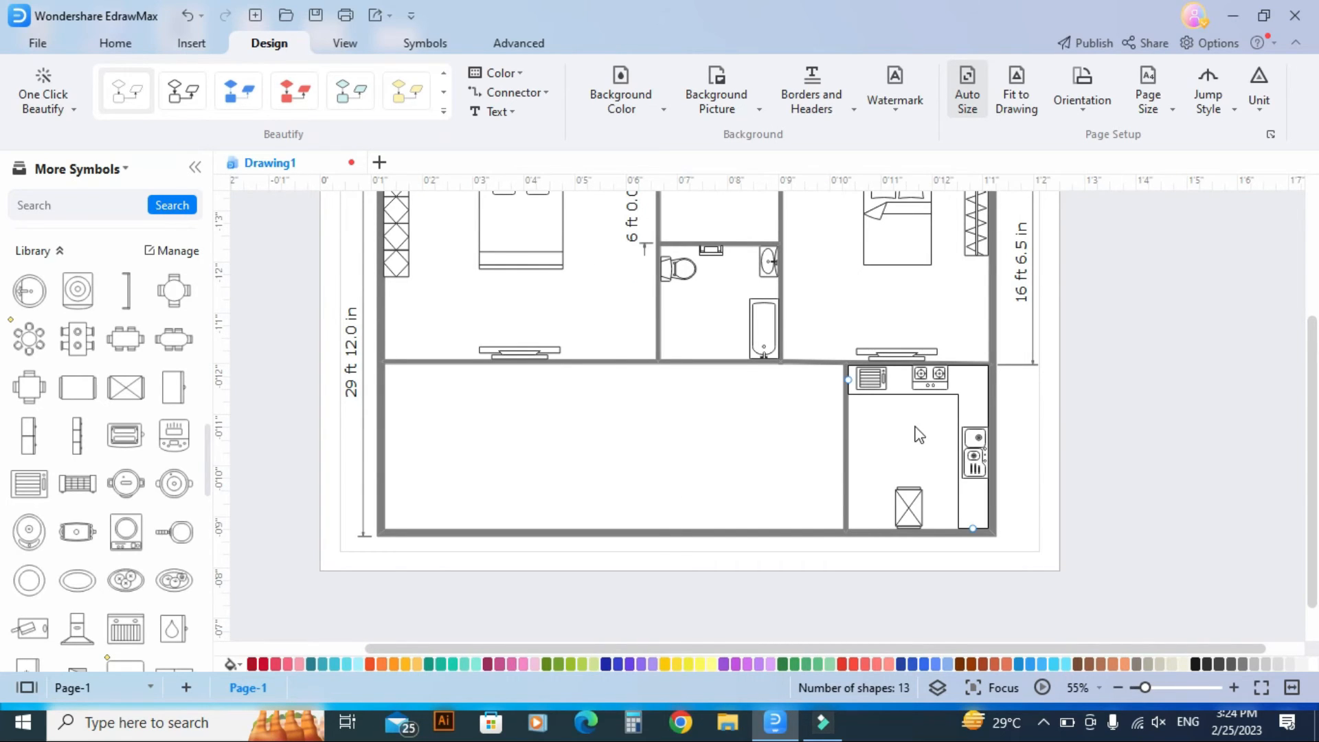
scroll(29, 467, "up", 10)
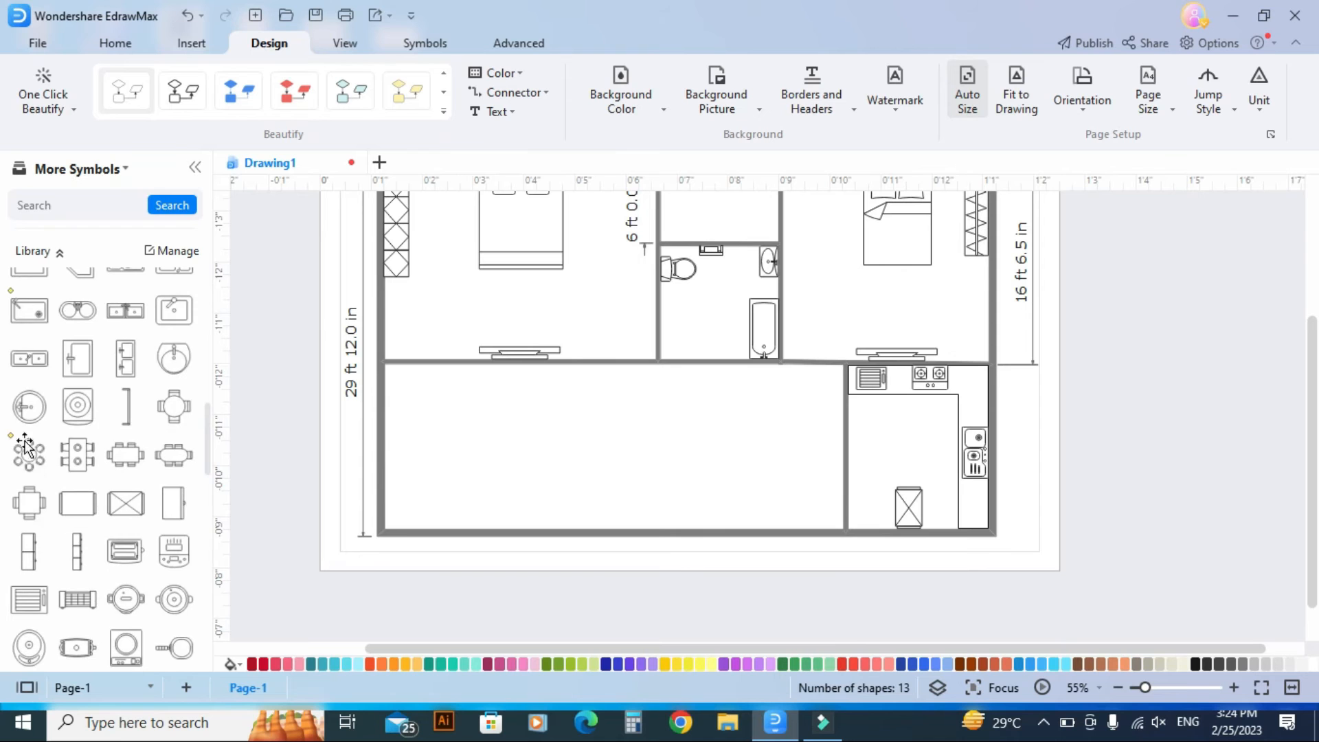
left_click(110, 620)
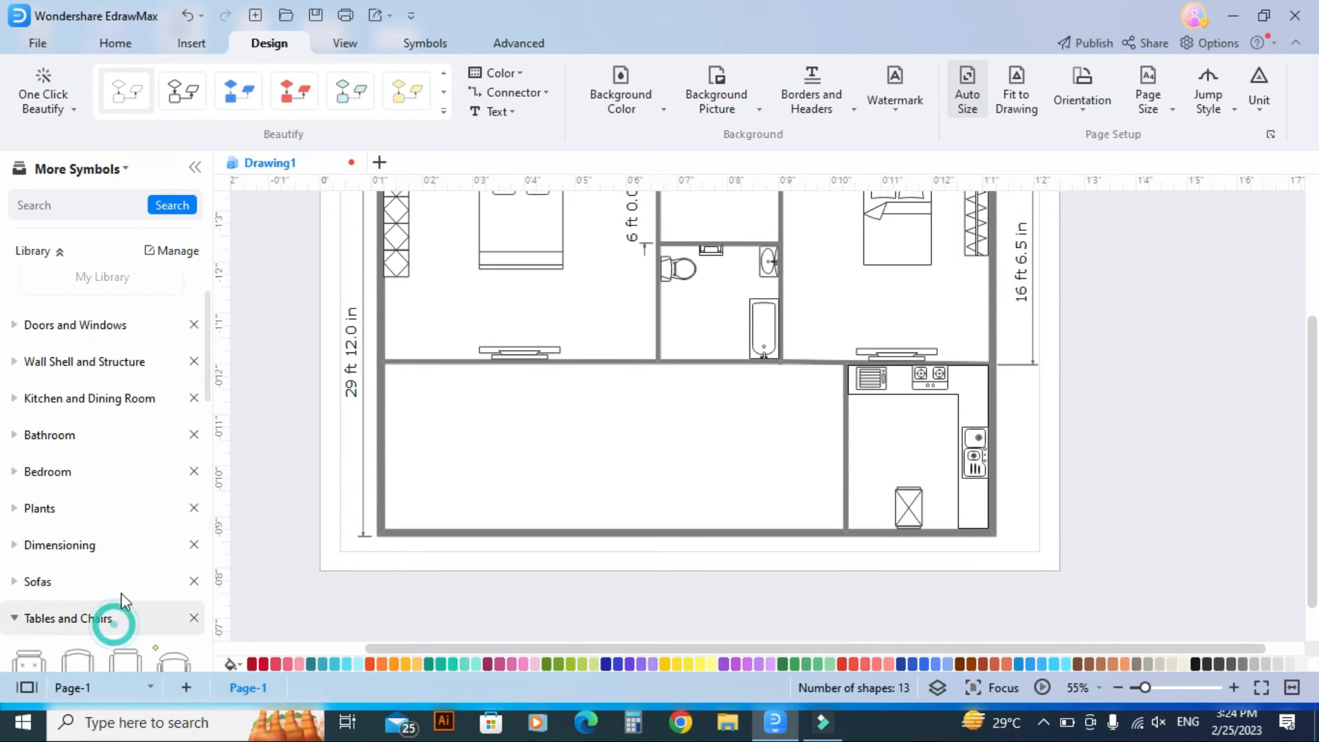
scroll(128, 443, "down", 6)
scroll(130, 448, "down", 5)
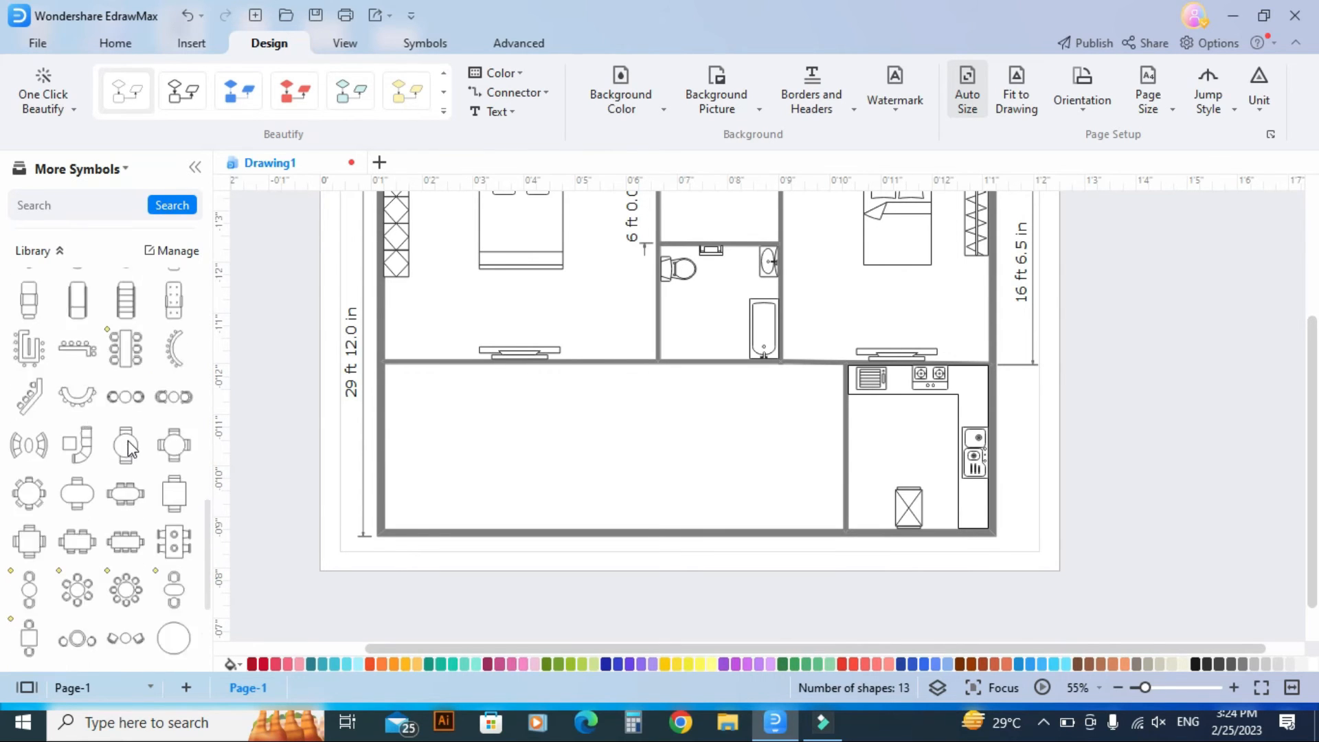
scroll(132, 448, "down", 2)
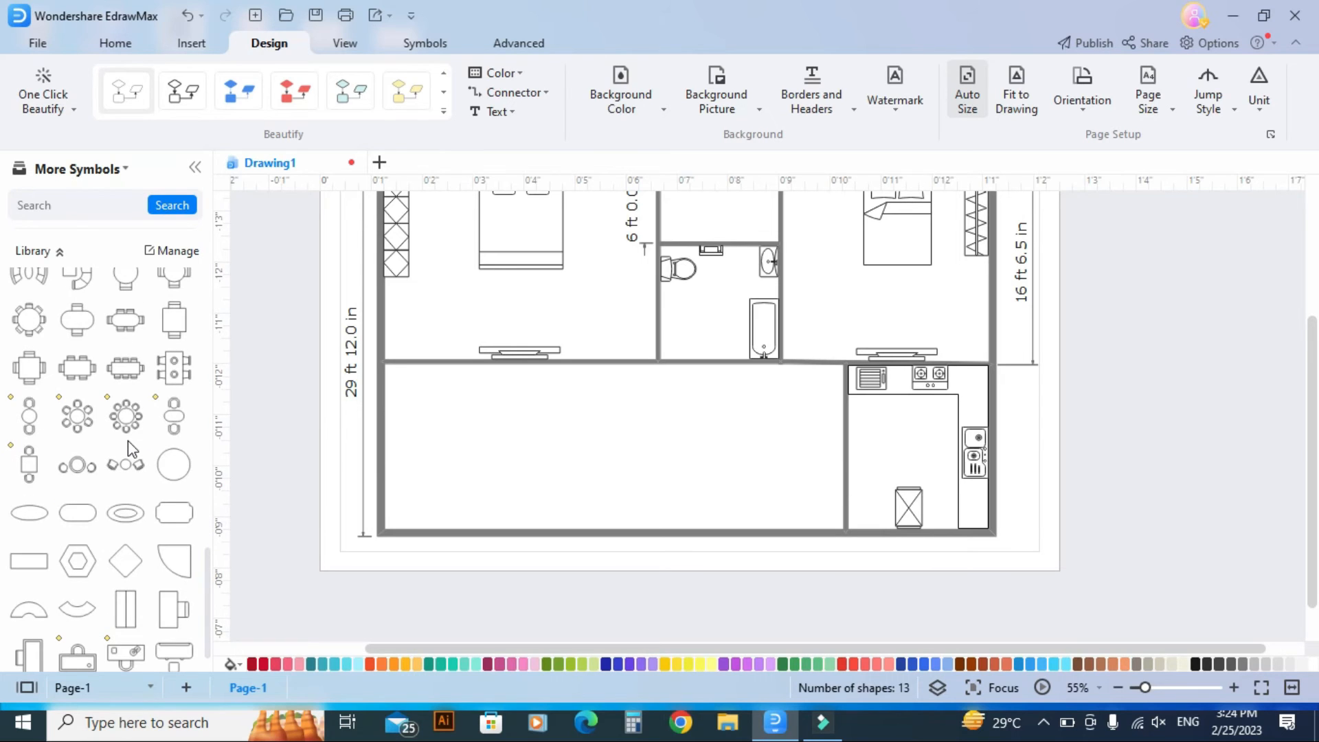
left_click_drag(124, 369, 750, 447)
left_click_drag(729, 493, 730, 460)
left_click(681, 457)
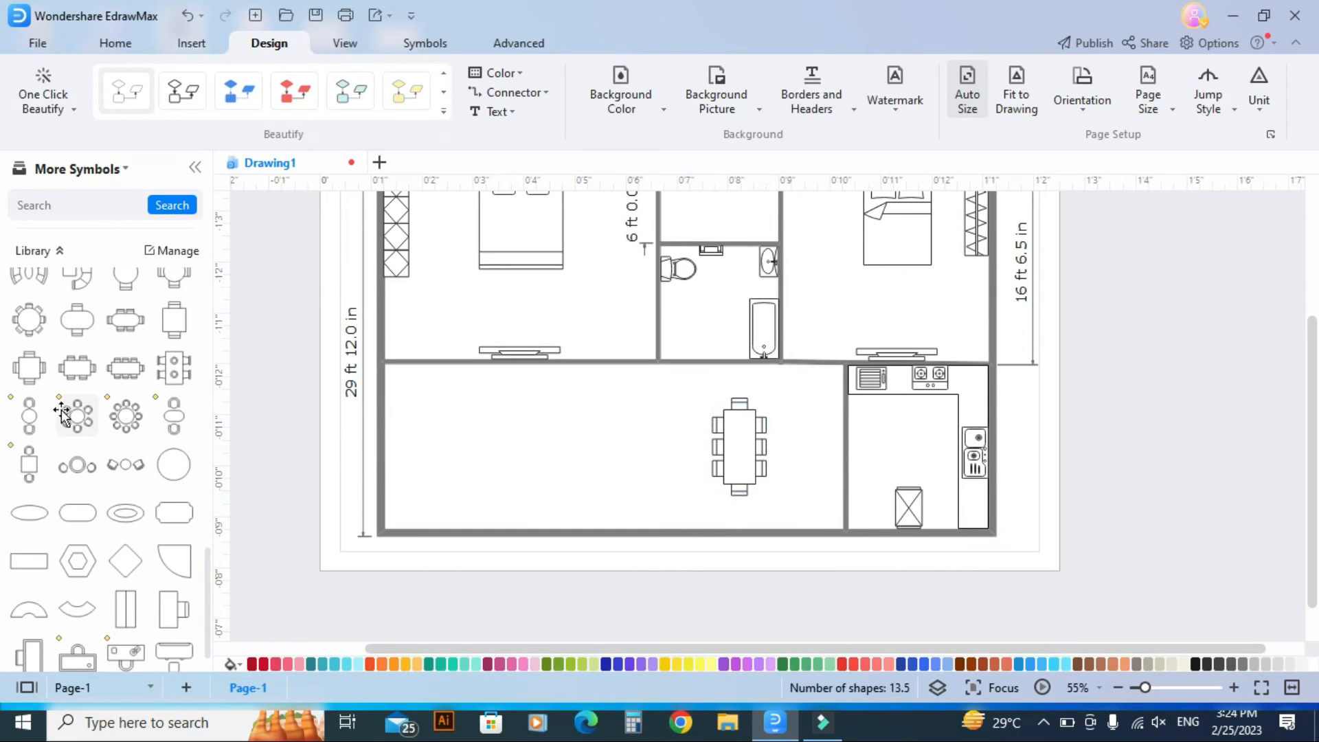
- Add the two-piece sofa set with corner table from the Sofas library to the upper-left part of the living room
scroll(80, 492, "down", 10)
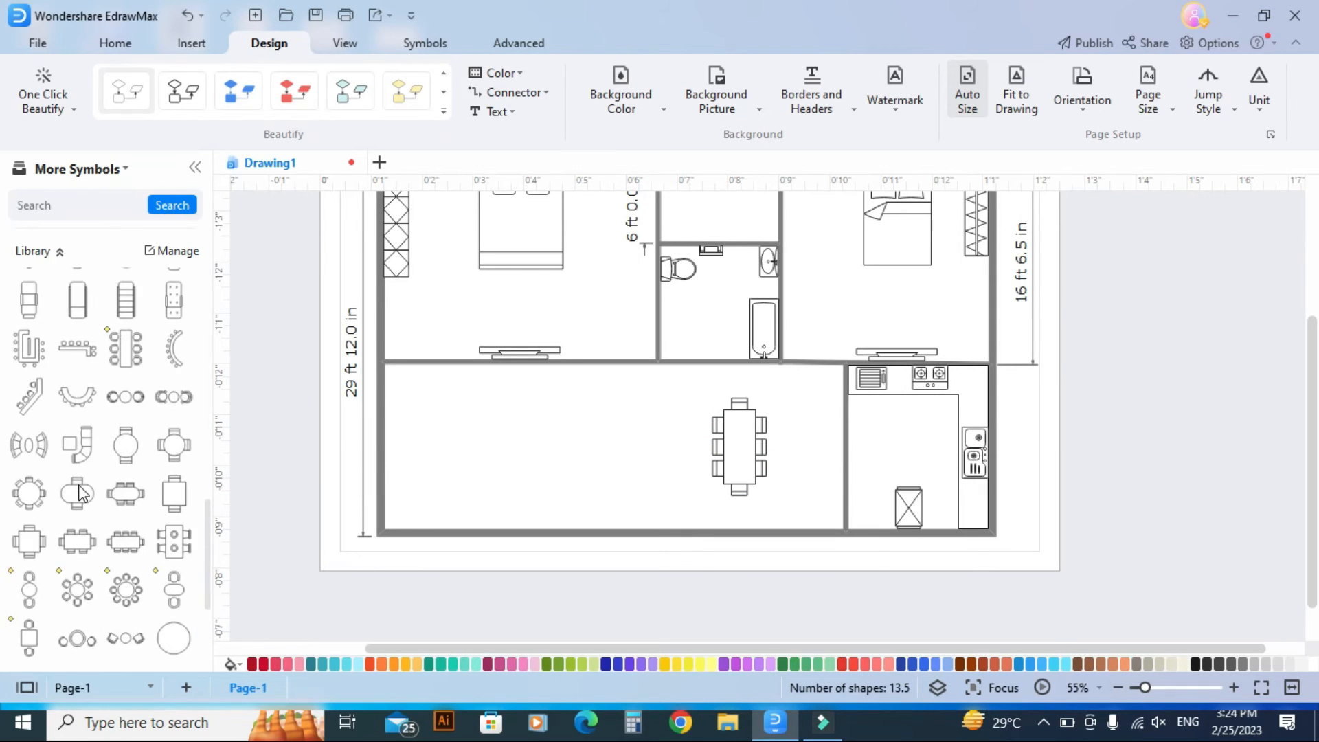
scroll(80, 492, "up", 5)
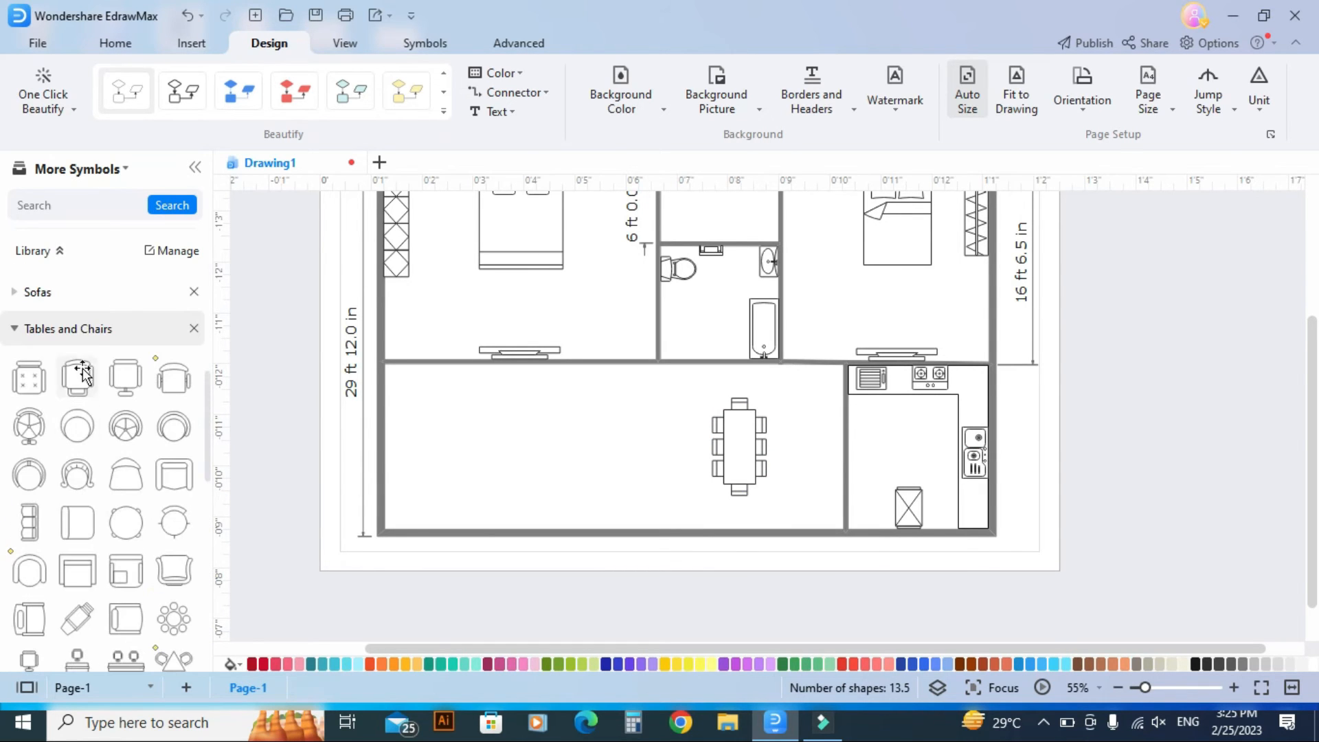
left_click(90, 334)
left_click(86, 576)
scroll(96, 464, "down", 5)
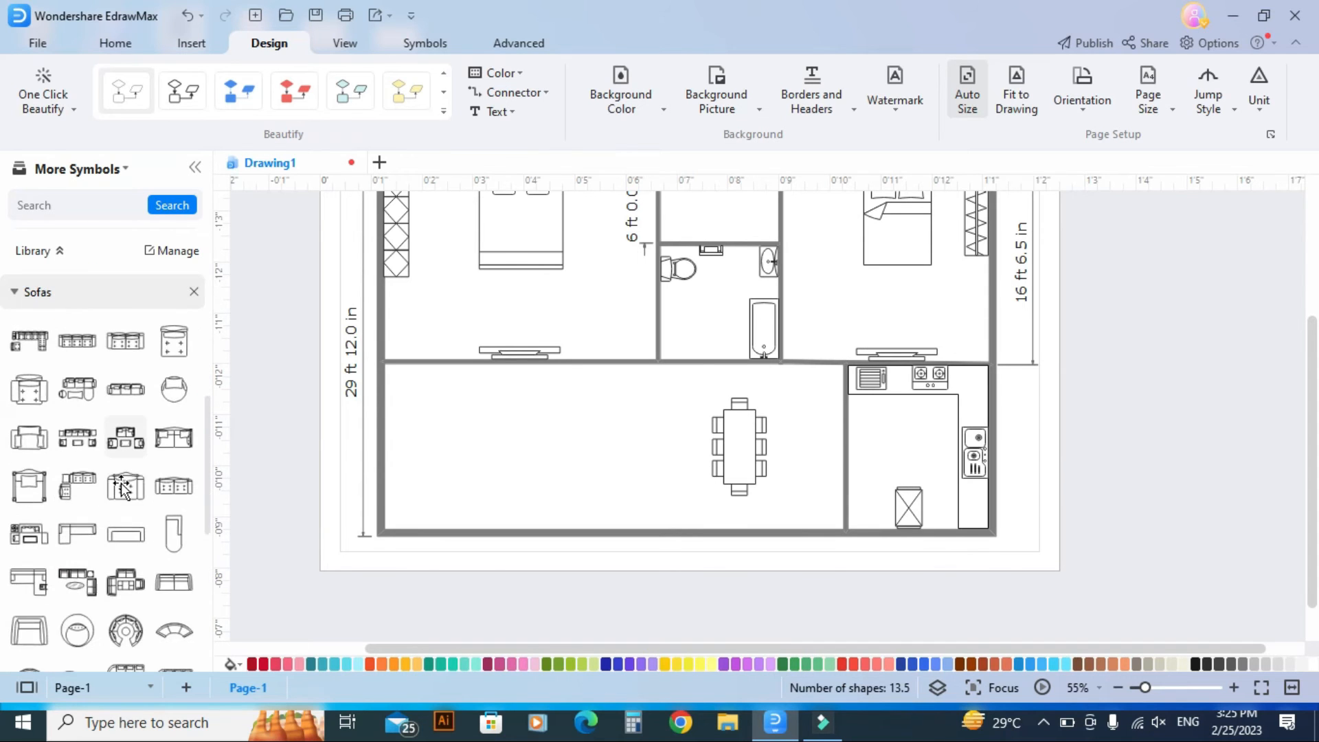
scroll(42, 406, "down", 1)
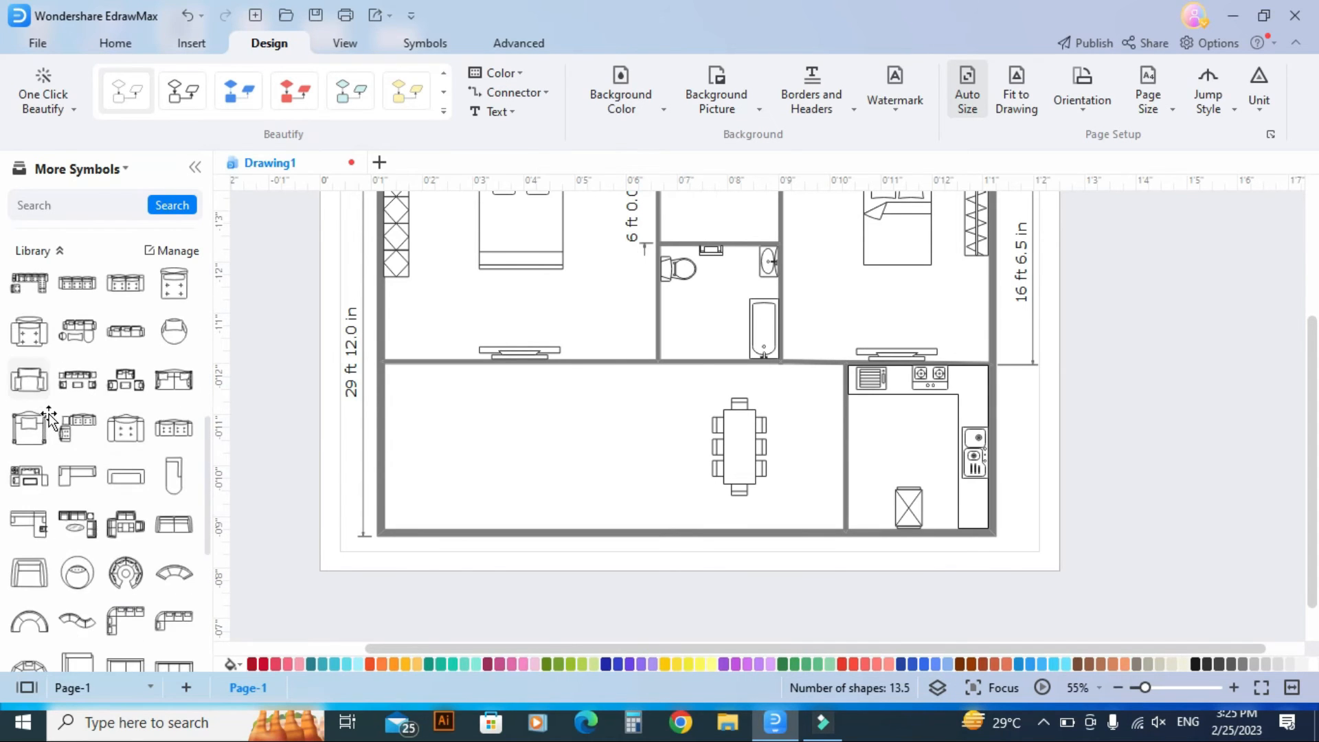
left_click(83, 428)
left_click(526, 394)
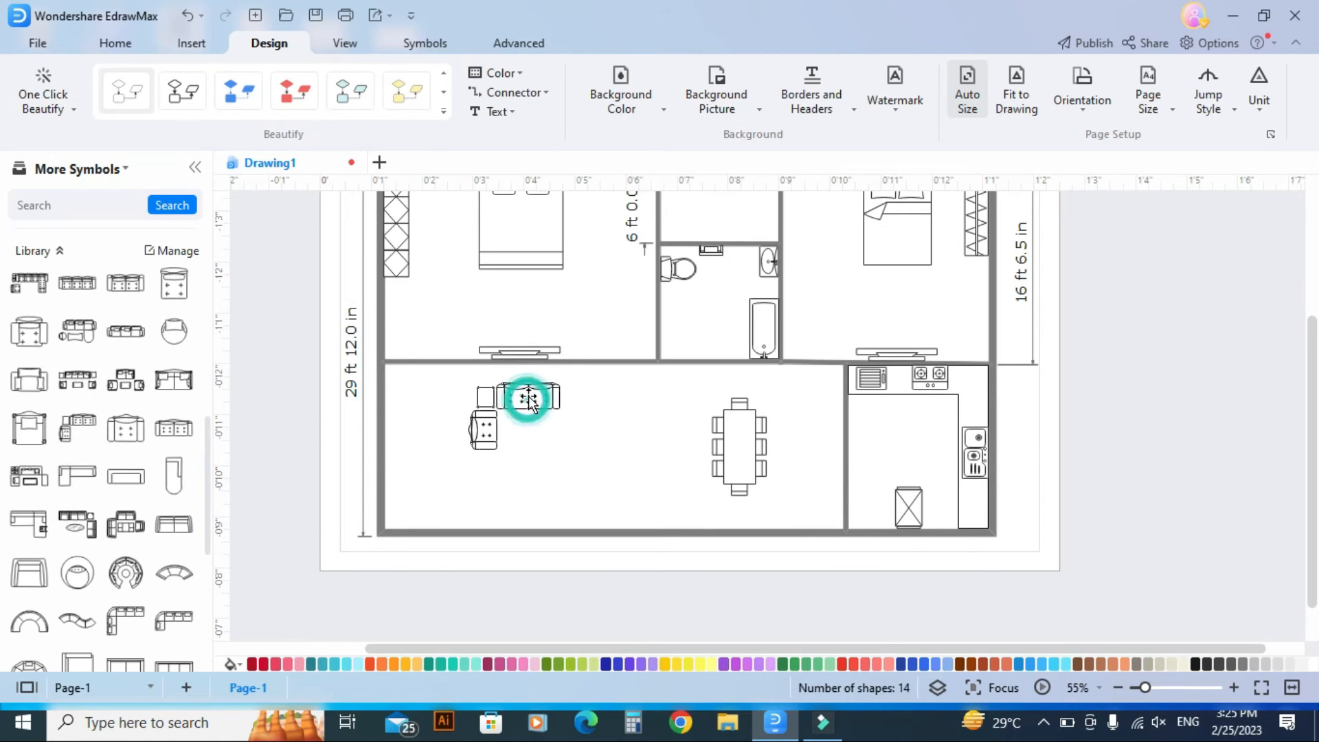
left_click(612, 416)
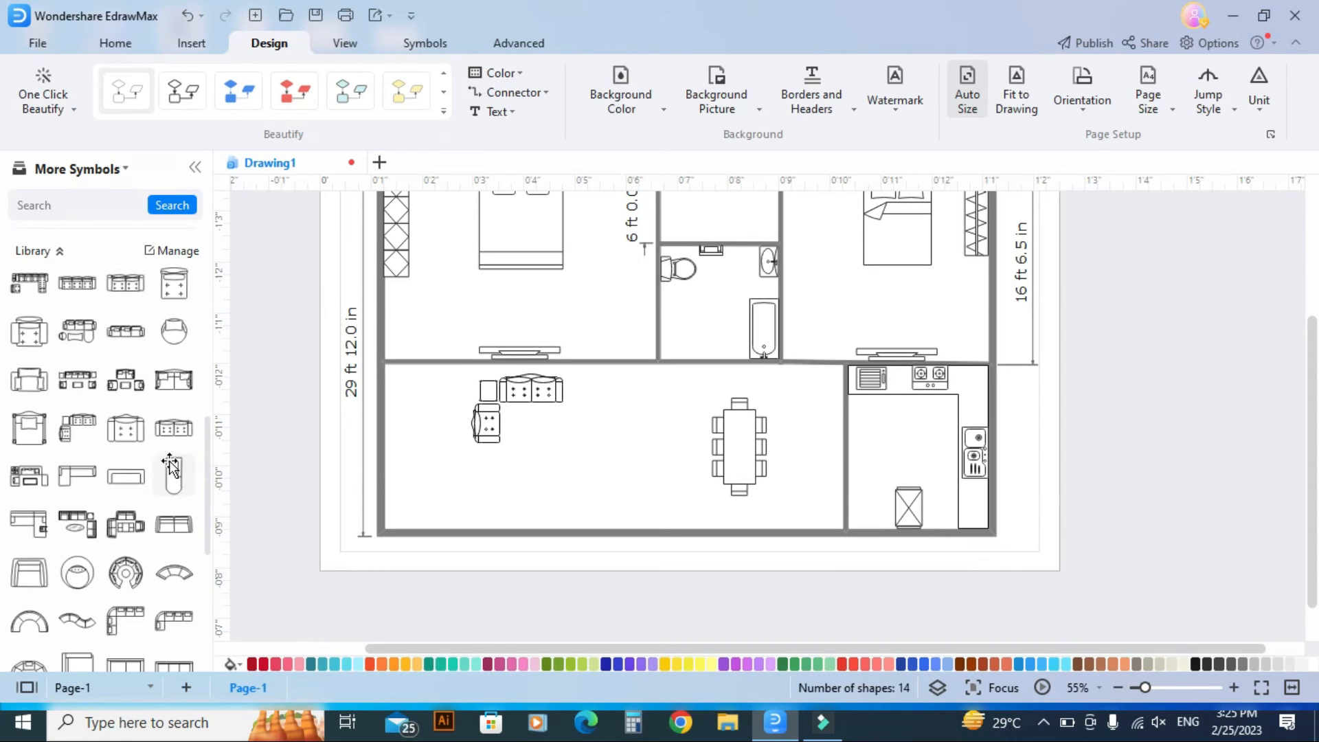
- Add a chaise with a rounded end from the Sofas library opposite the small sofa in the living room
left_click_drag(176, 457, 567, 459)
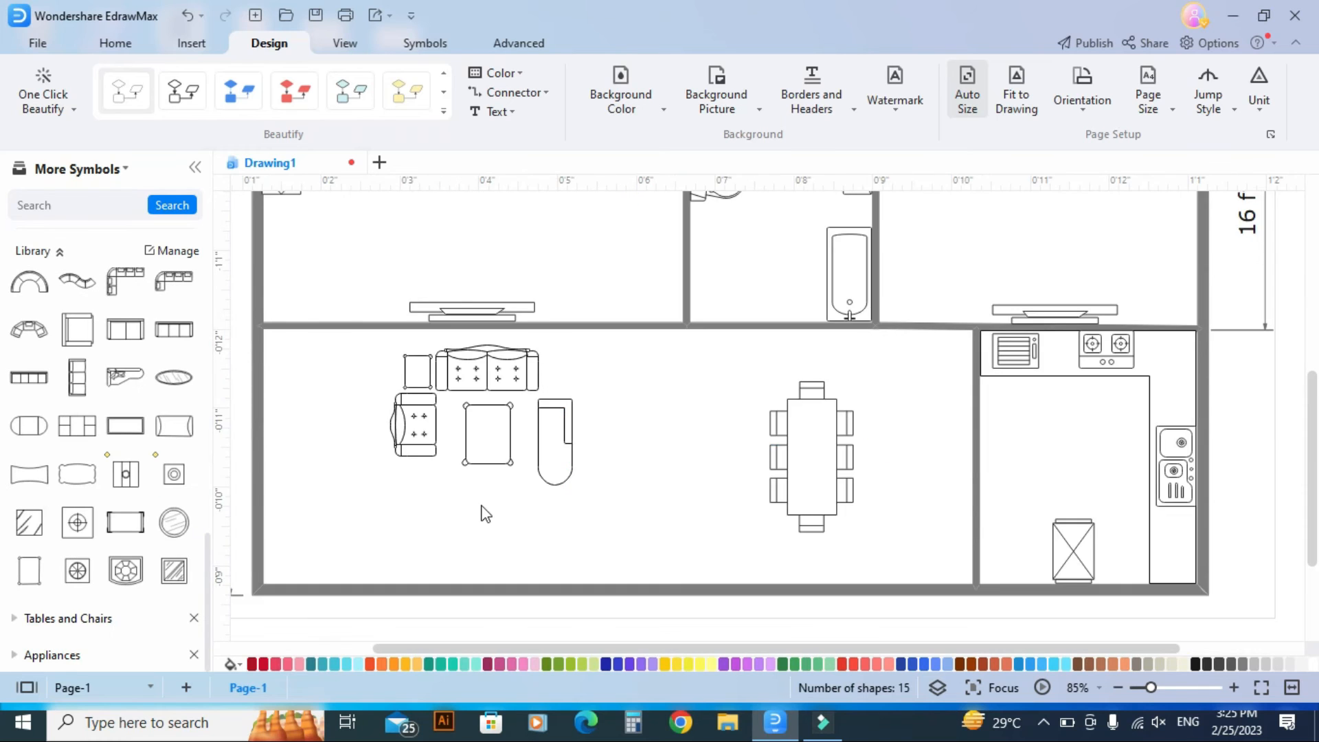
scroll(775, 481, "down", 2)
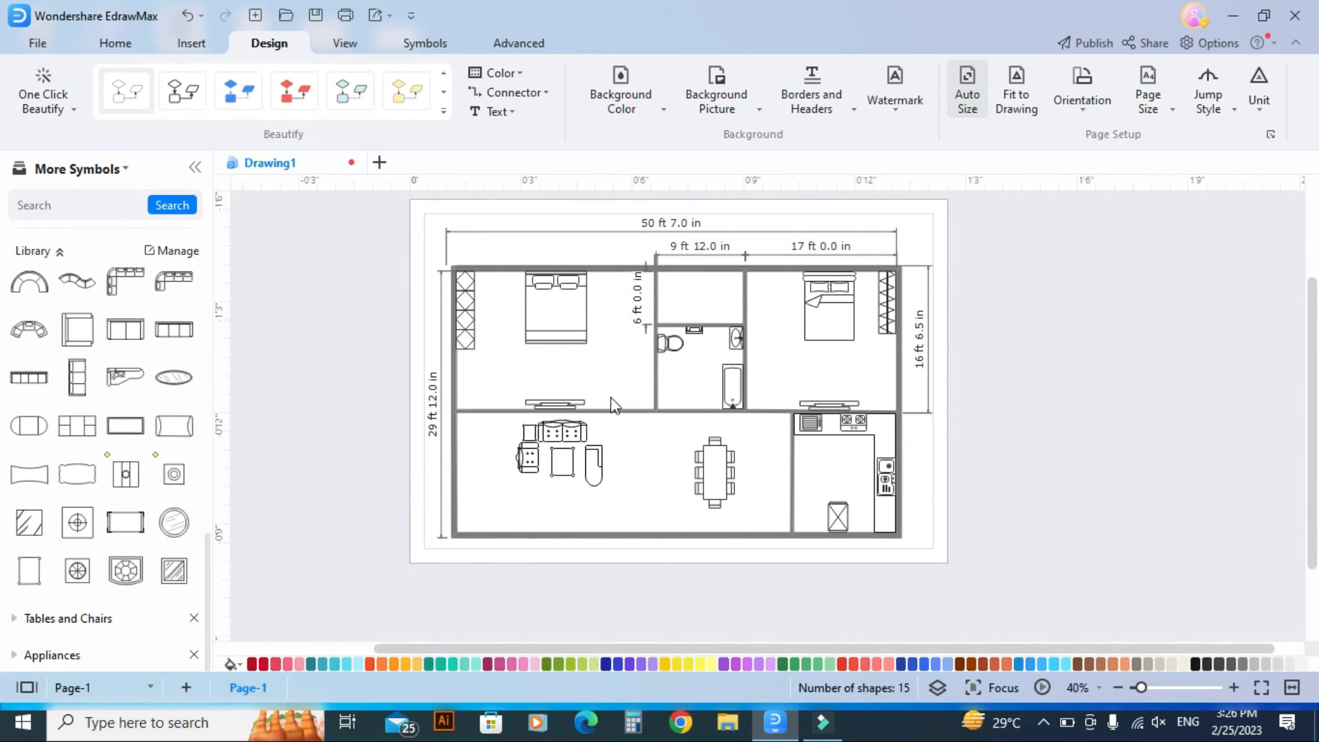
scroll(889, 543, "up", 2)
scroll(27, 333, "up", 2)
- Add an Open Window from the Doors and Windows library to the top wall above the right bedroom's bed
scroll(27, 333, "up", 5)
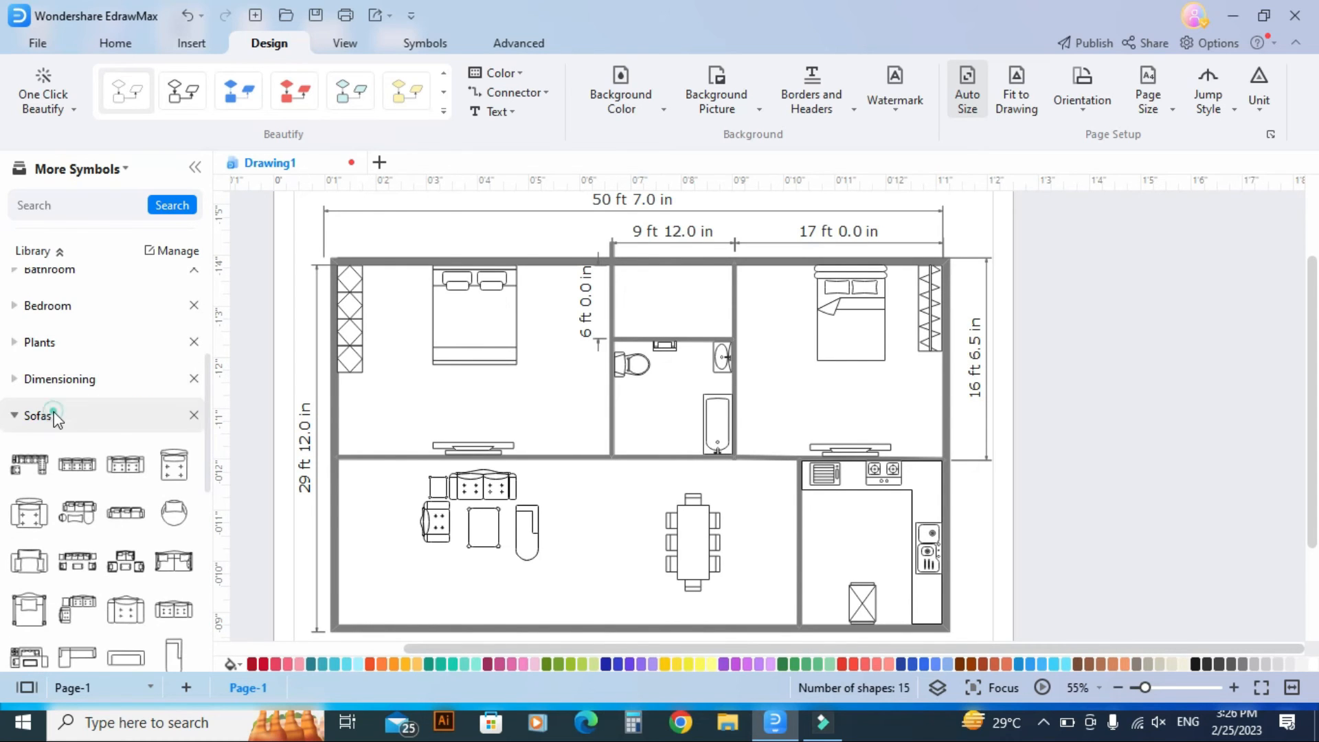
left_click(54, 417)
left_click(64, 326)
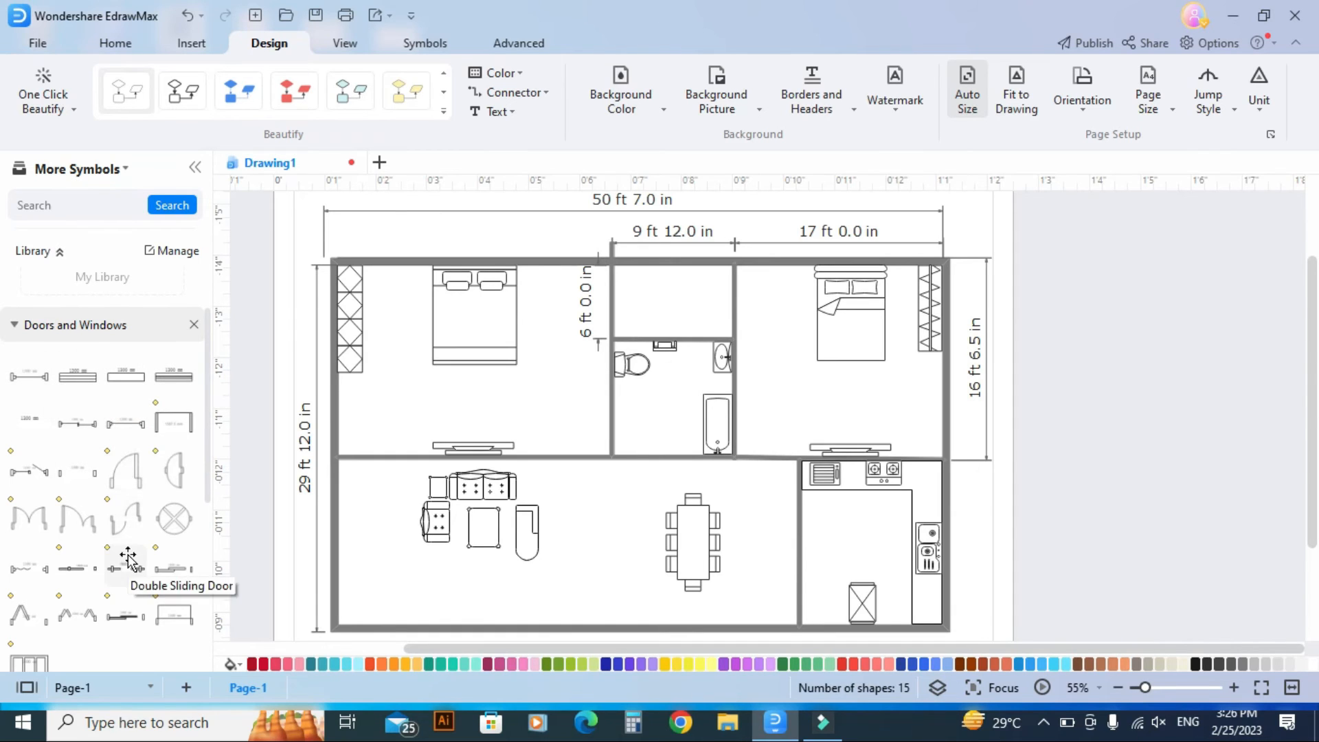
scroll(130, 559, "down", 1)
scroll(132, 484, "up", 2)
scroll(130, 477, "down", 4)
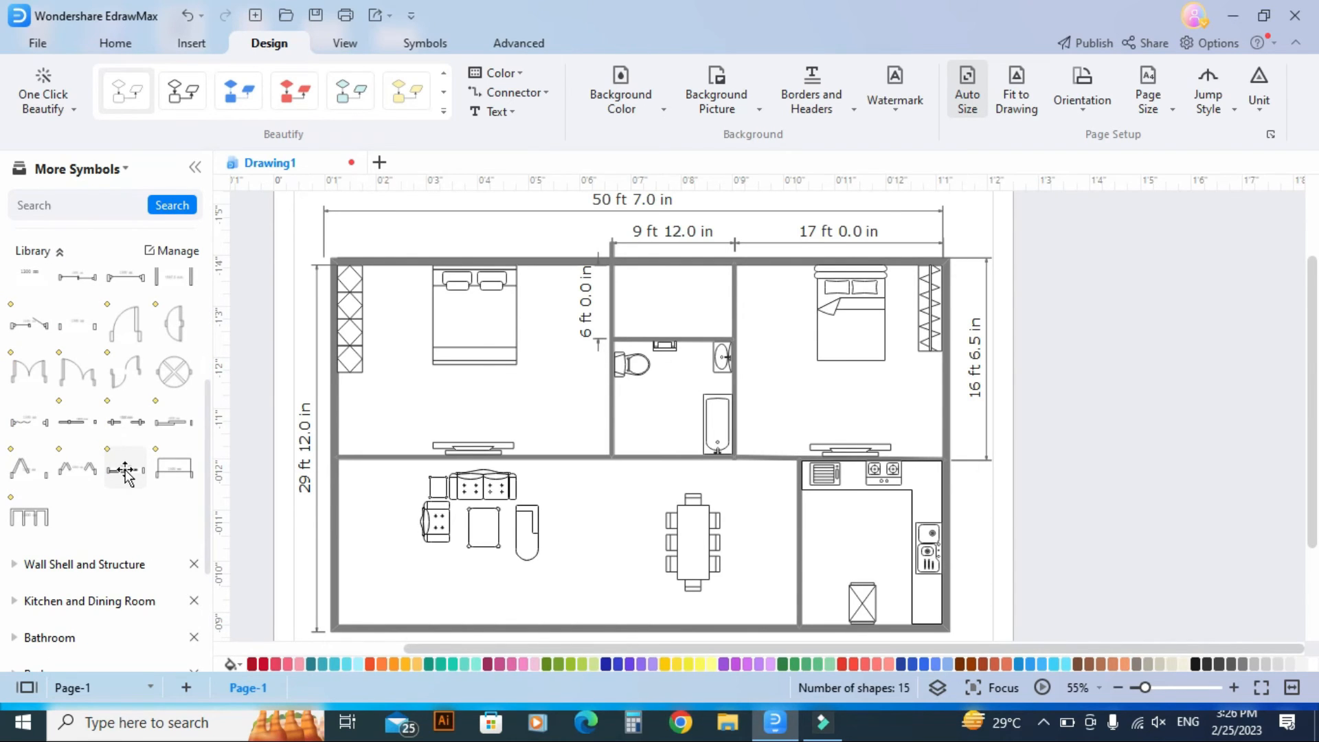
scroll(124, 470, "up", 2)
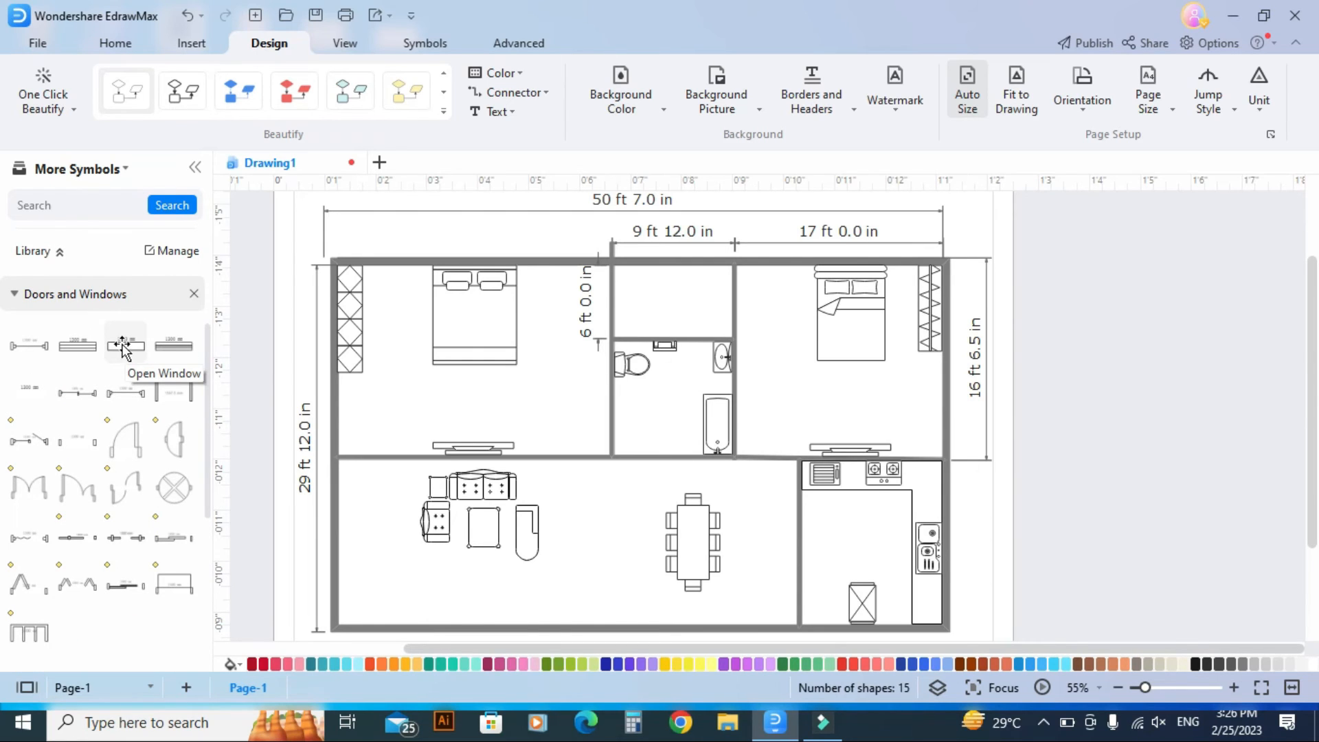
left_click_drag(124, 347, 860, 273)
left_click(772, 319)
- Set the length of the window above the right bedroom's bed to 4ft 5 inch
scroll(857, 274, "up", 5)
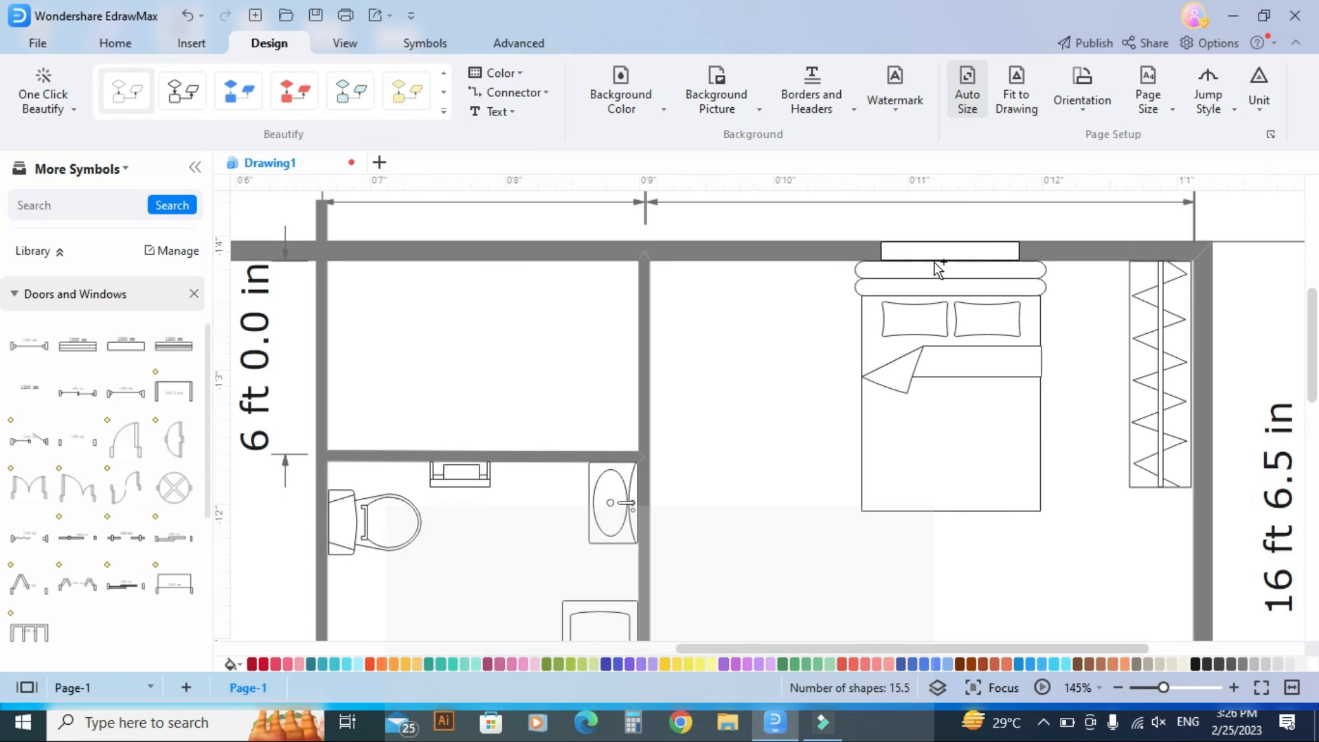
left_click(981, 250)
left_click_drag(1019, 248, 1025, 249)
double_click(947, 242)
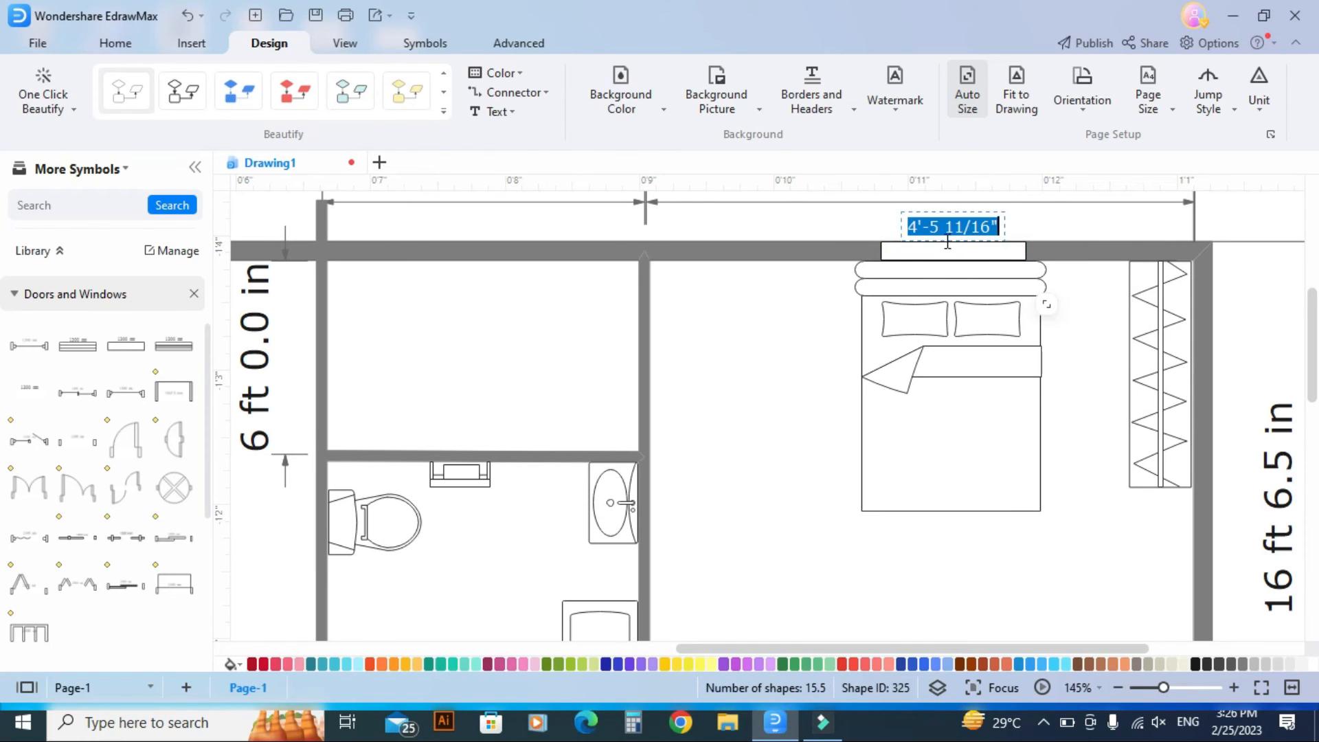
key("BackSpace")
type("4.")
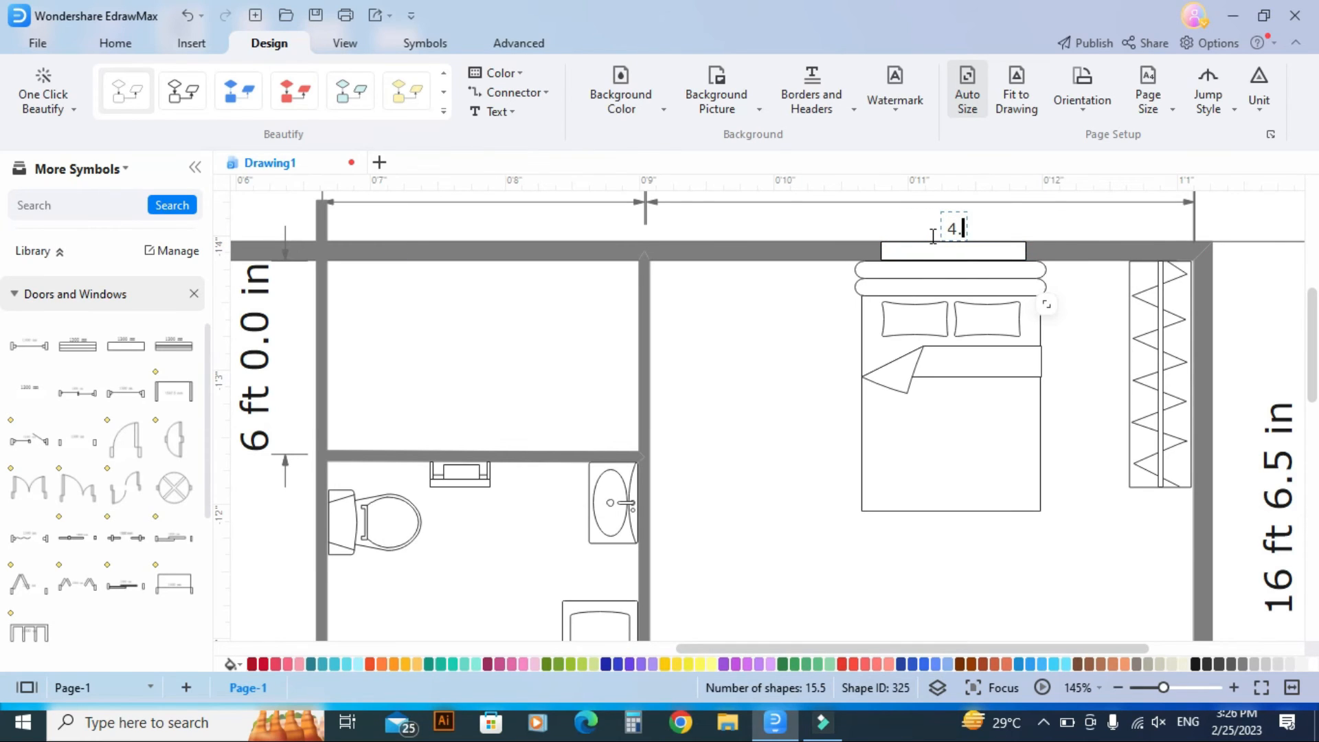
type("ft 5 inch")
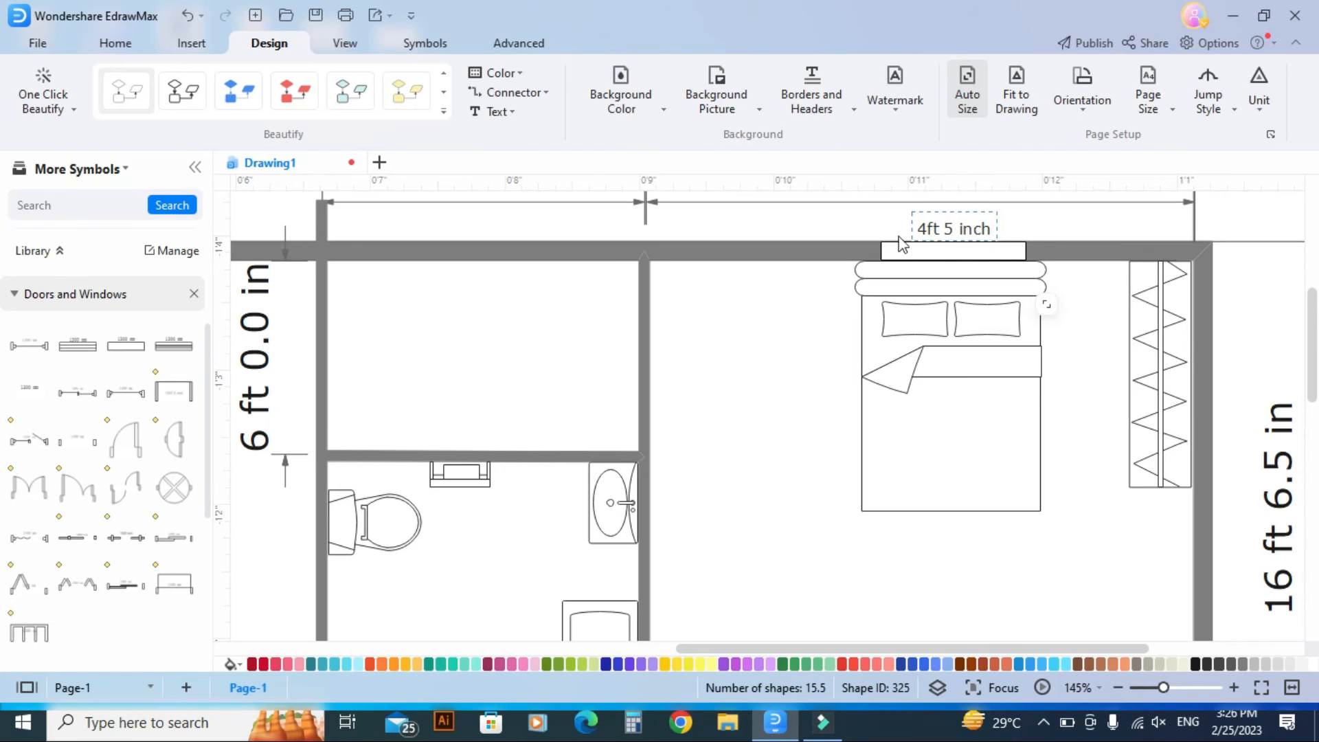
left_click(815, 317)
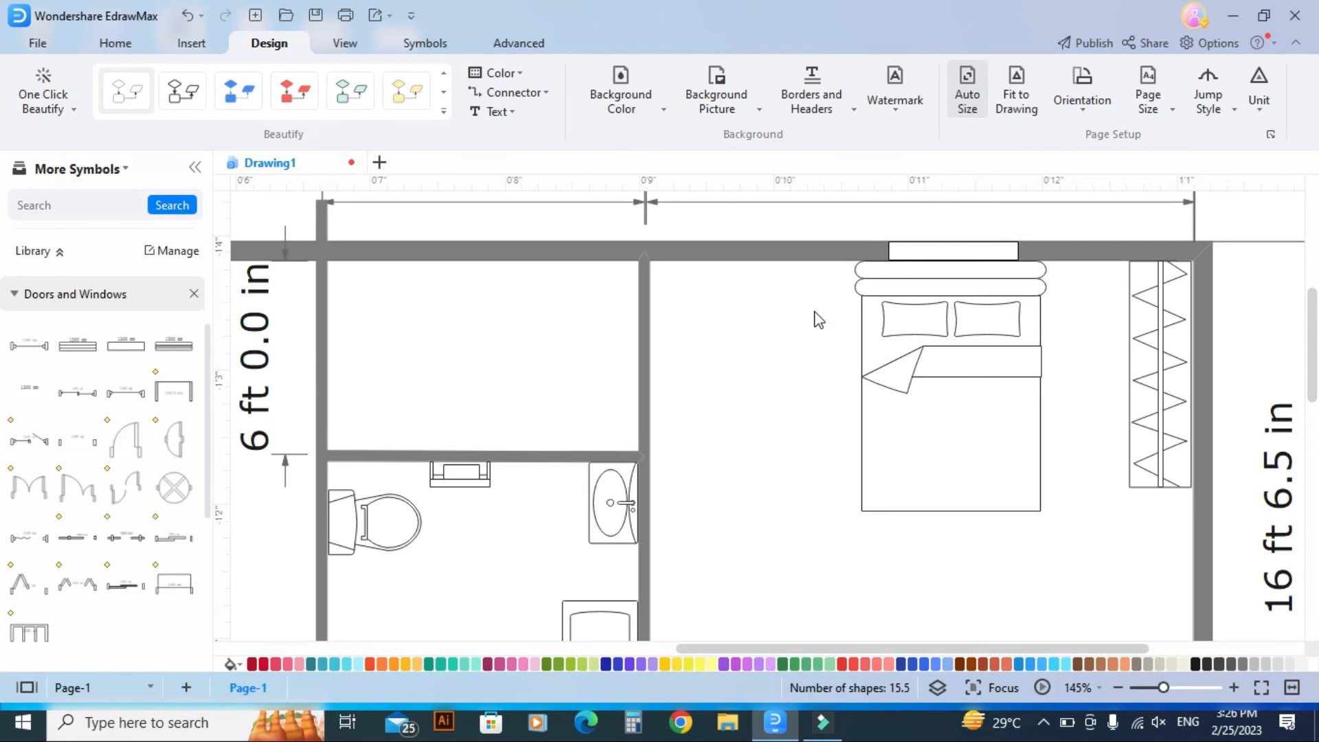
- Copy the right bedroom's window and place the duplicate in the top wall of the small room above the bathroom
scroll(817, 320, "down", 3)
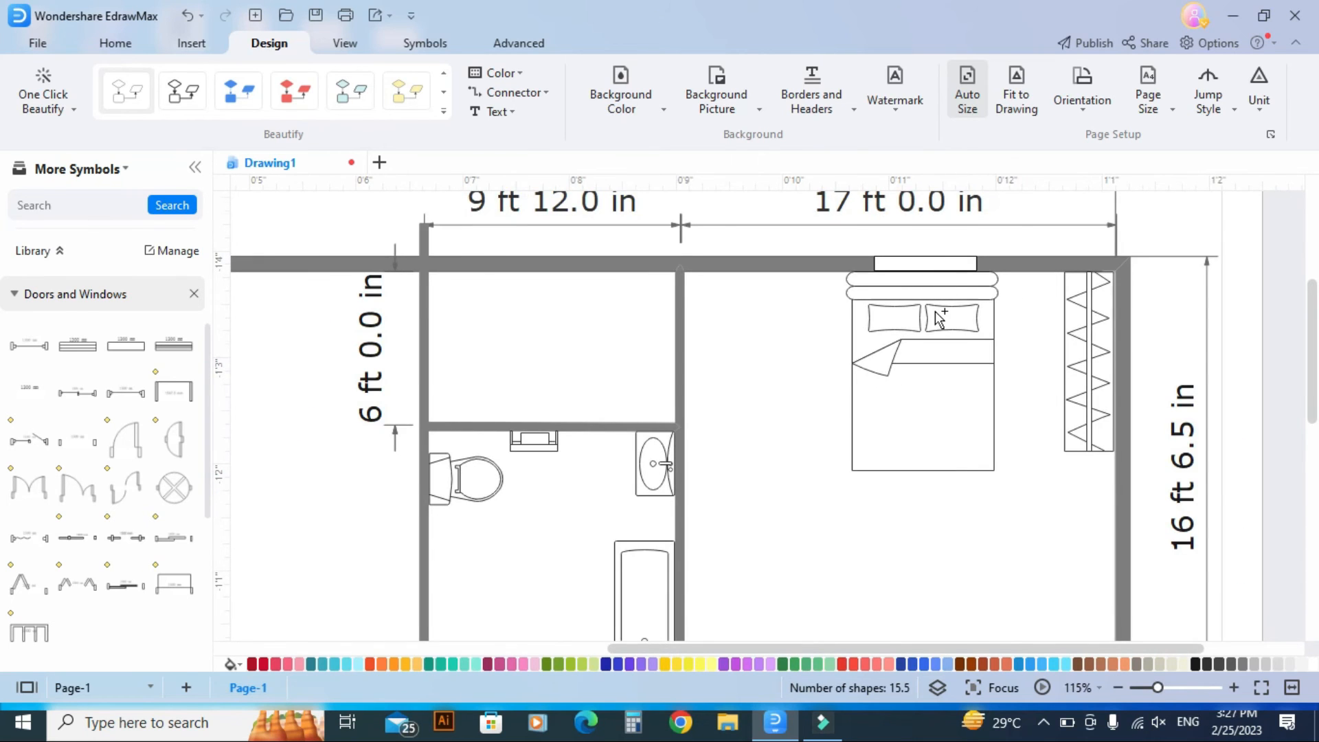
scroll(925, 268, "down", 2)
left_click(929, 270)
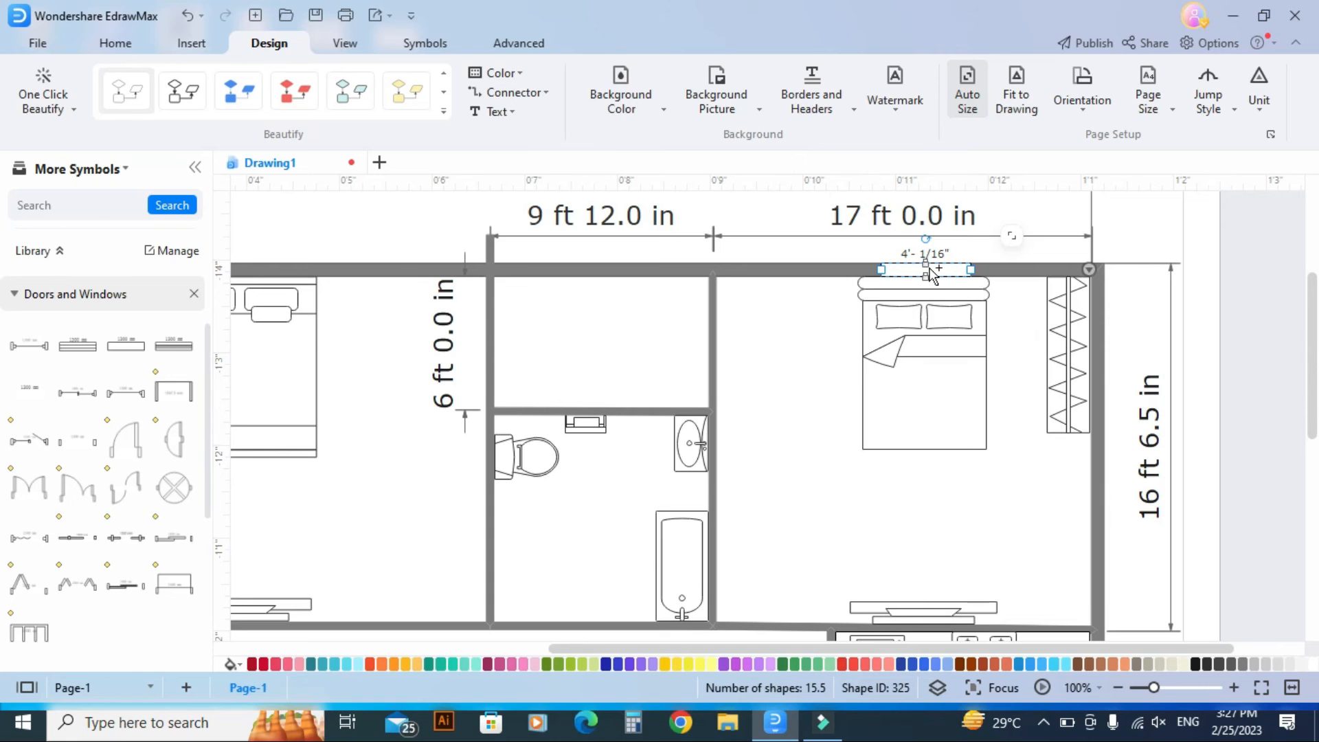
key("ctrl+c")
key("ctrl+v")
left_click_drag(986, 315, 619, 267)
left_click(760, 356)
scroll(760, 354, "down", 5)
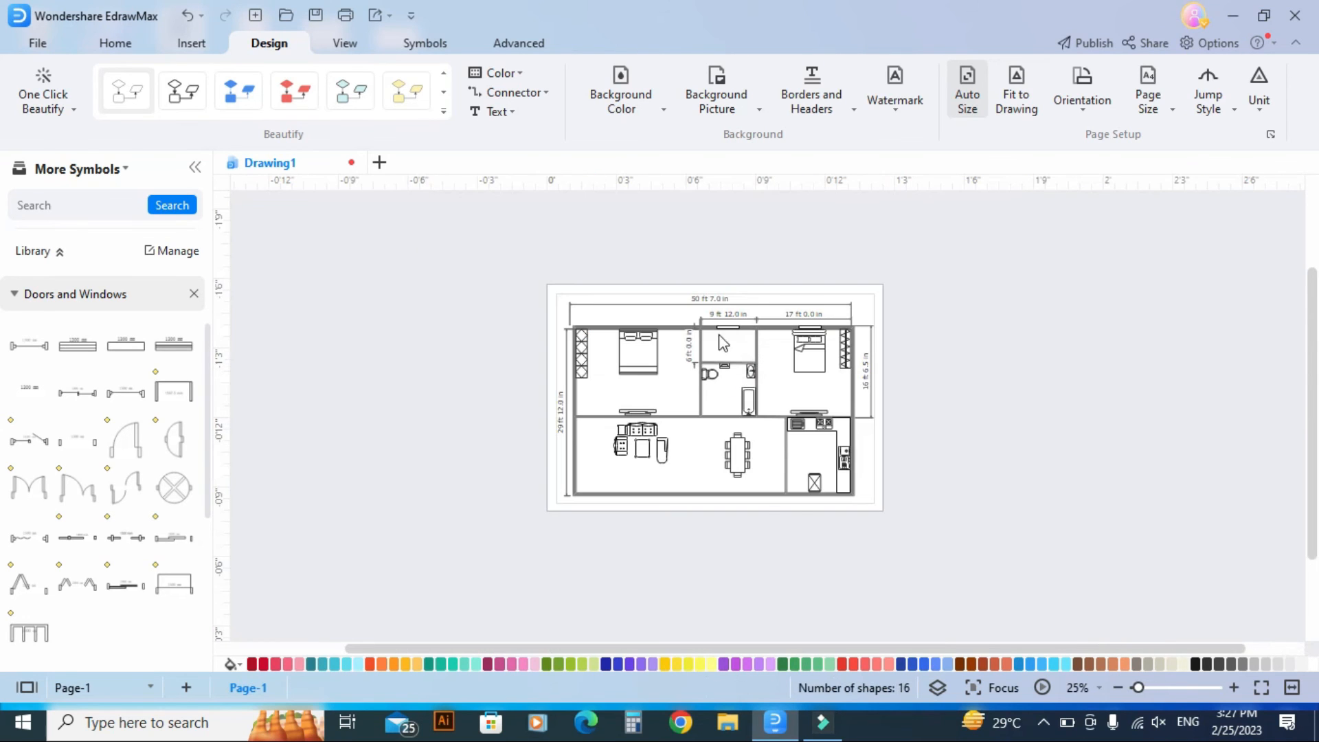
scroll(720, 338, "up", 3)
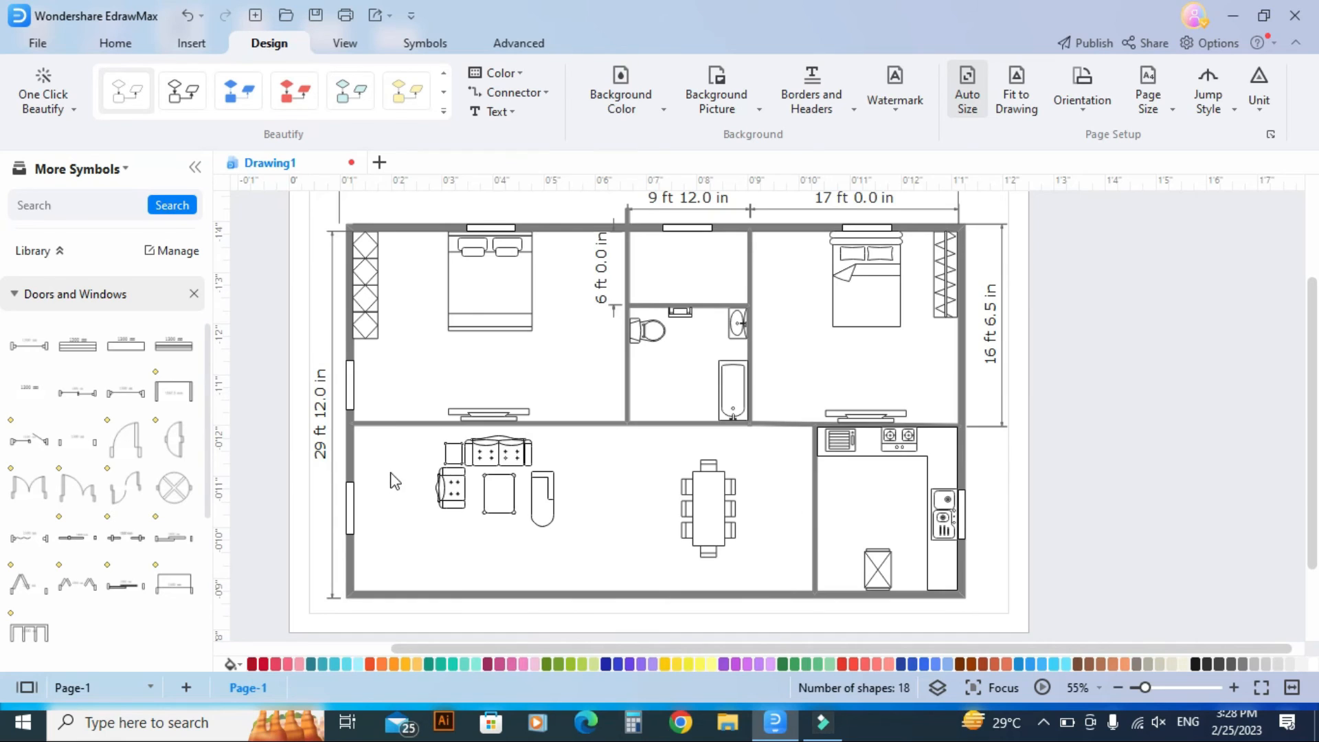
- Duplicate the small 1 ft offset dimension beside the left bedroom's outer wall onto the left walls of the bathroom and right bedroom
scroll(368, 493, "up", 3)
scroll(368, 476, "down", 3)
scroll(369, 473, "up", 2)
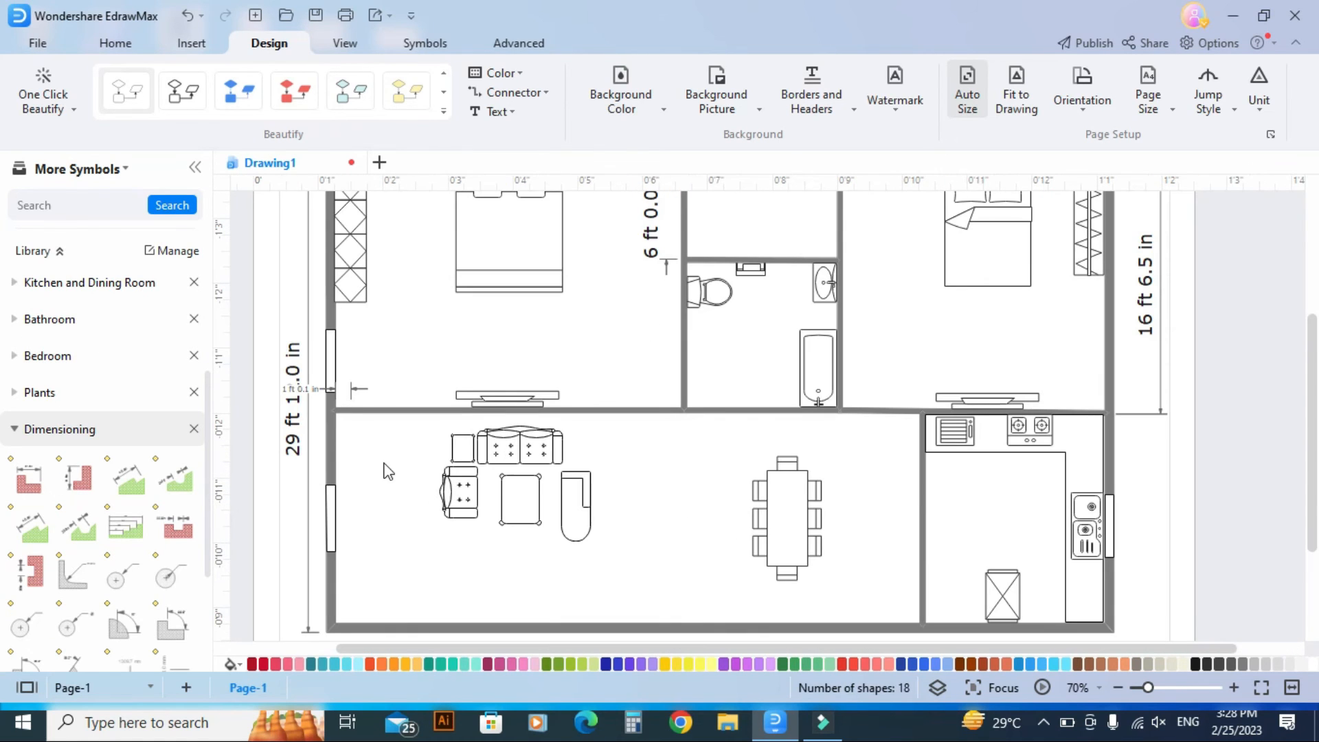
left_click_drag(352, 394, 857, 377)
key("ctrl+d")
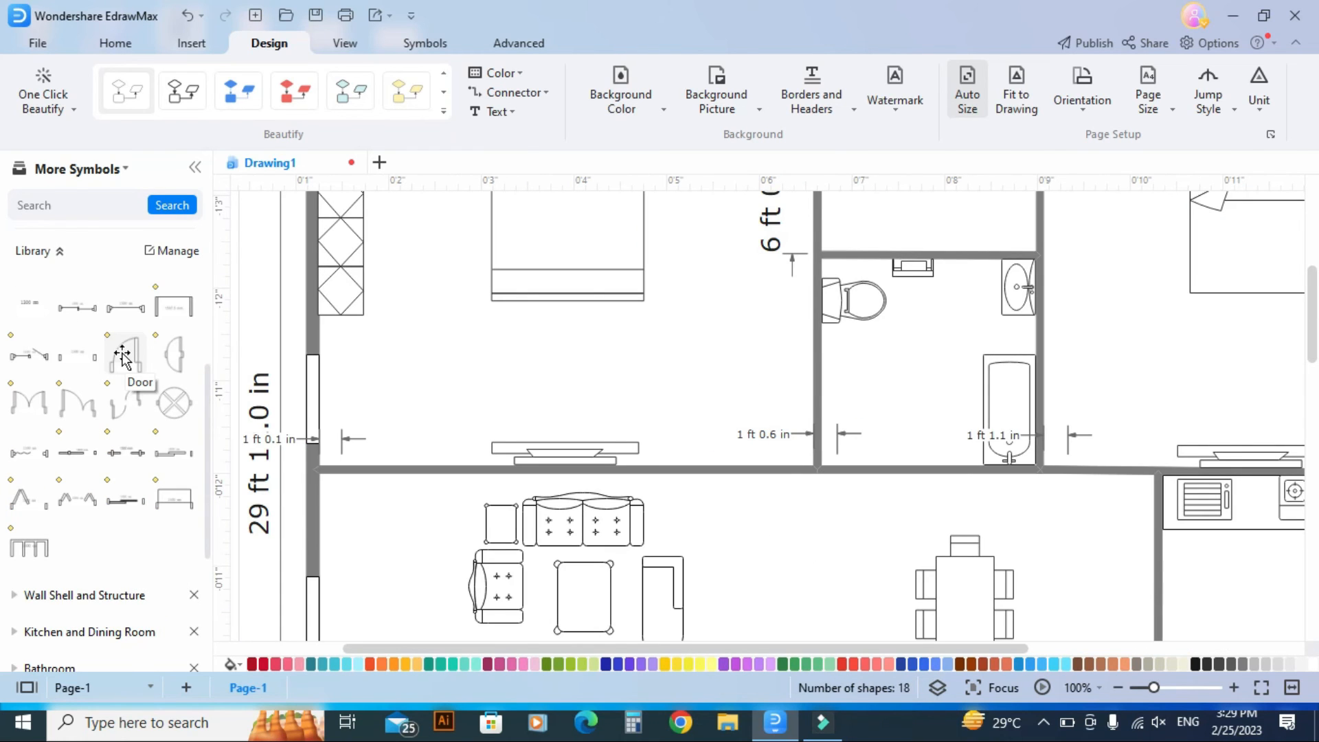
- Add a Door from the Doors and Windows library to the lower left area of the left bedroom and flip it horizontally
left_click_drag(122, 355, 397, 422)
left_click_drag(386, 371, 398, 381)
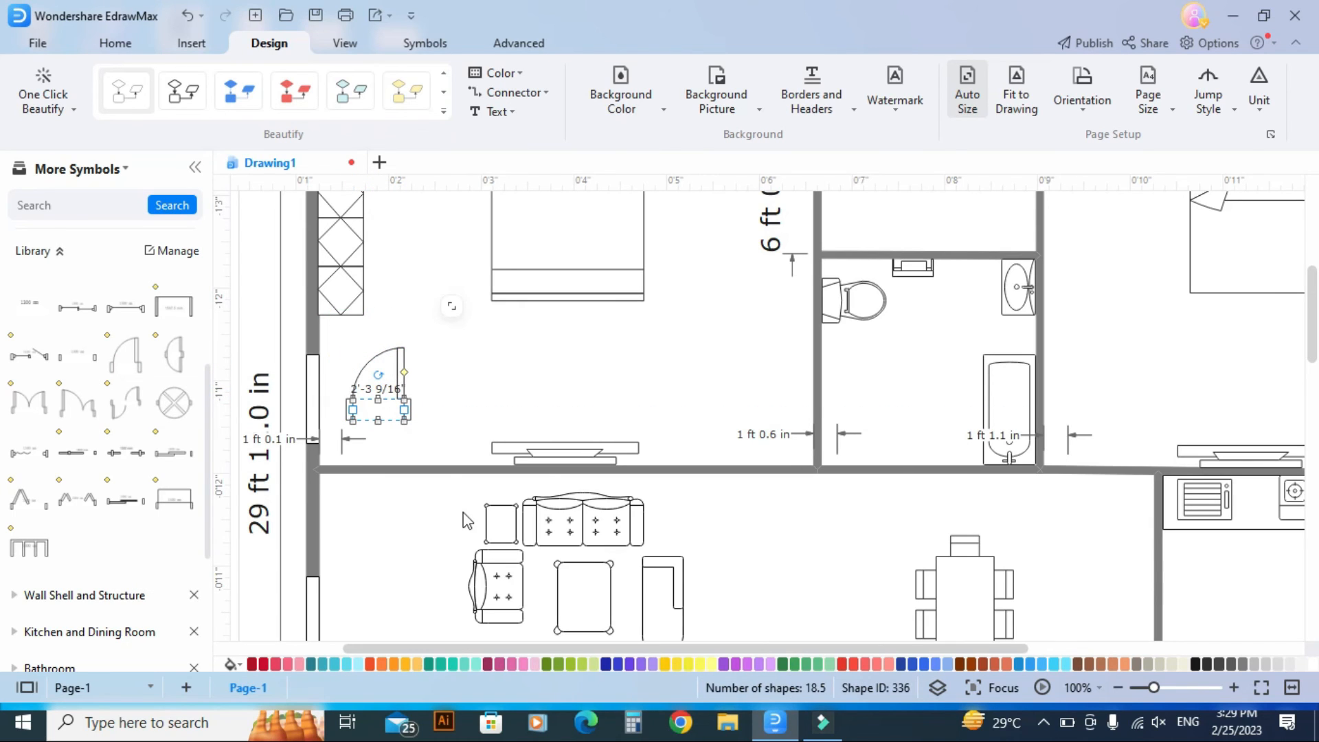
right_click(397, 362)
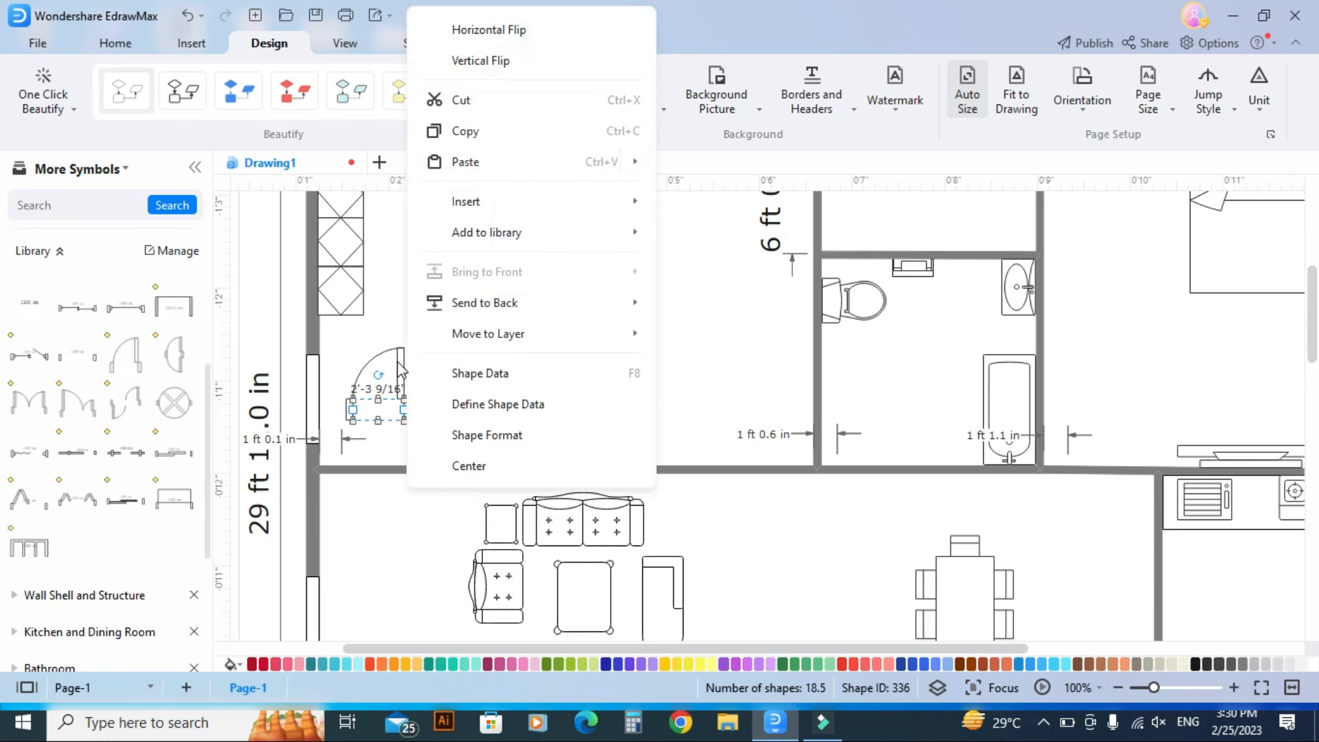
left_click(515, 29)
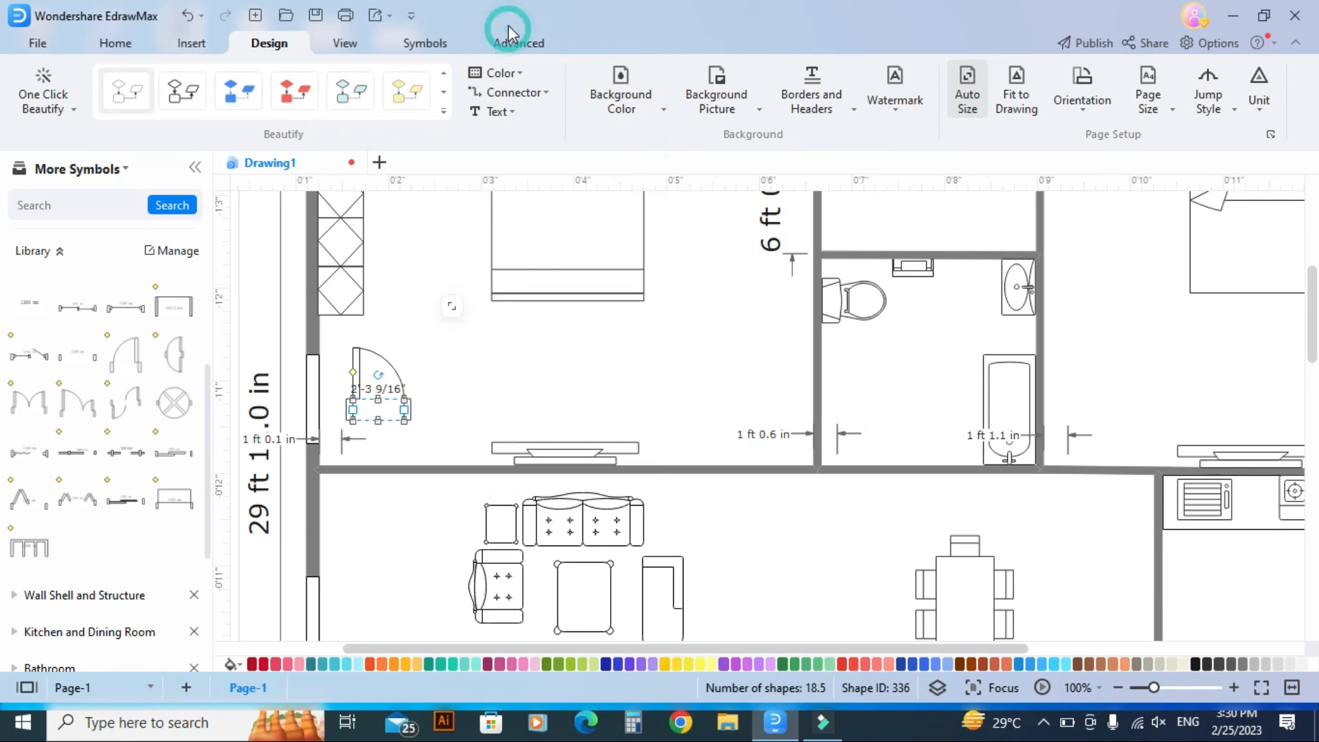
left_click(507, 348)
scroll(380, 474, "up", 1)
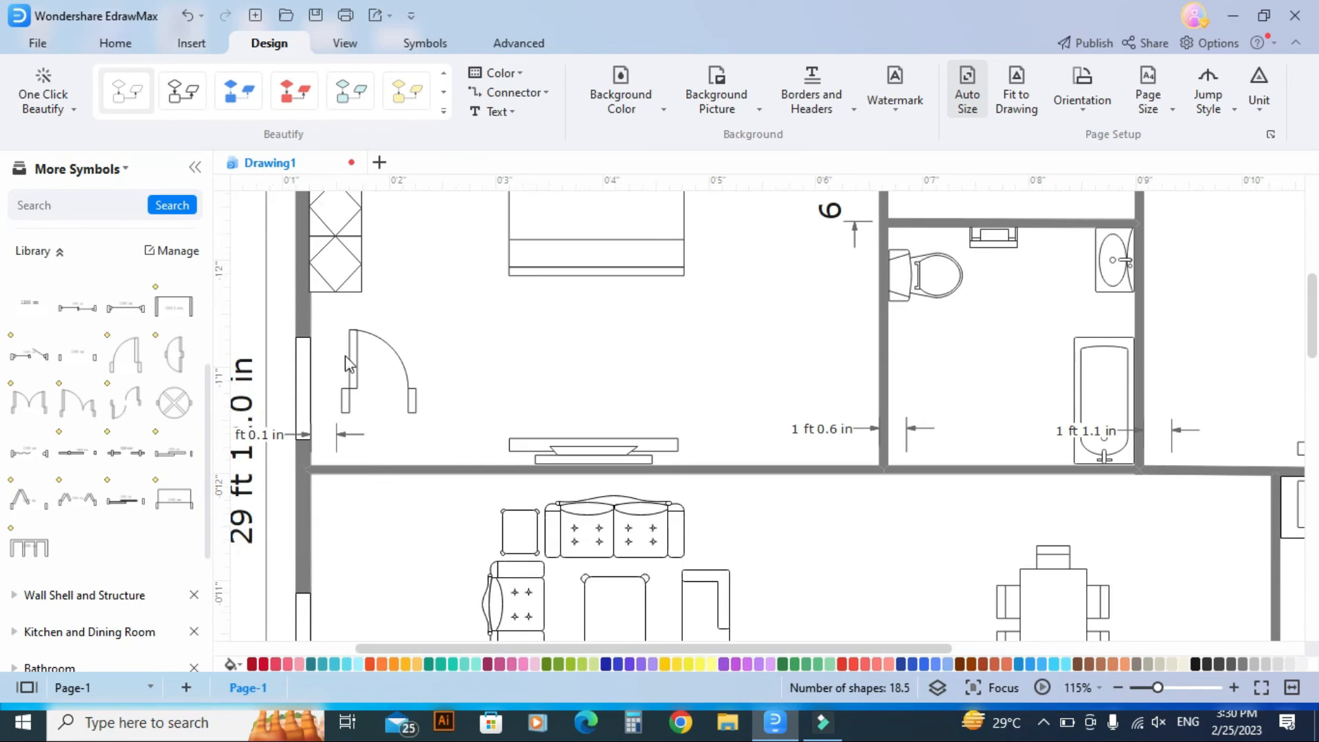
- Place the door in the left bedroom's bottom wall and shift it left to line up with the 1 ft offset dimension
left_click_drag(349, 349, 377, 466)
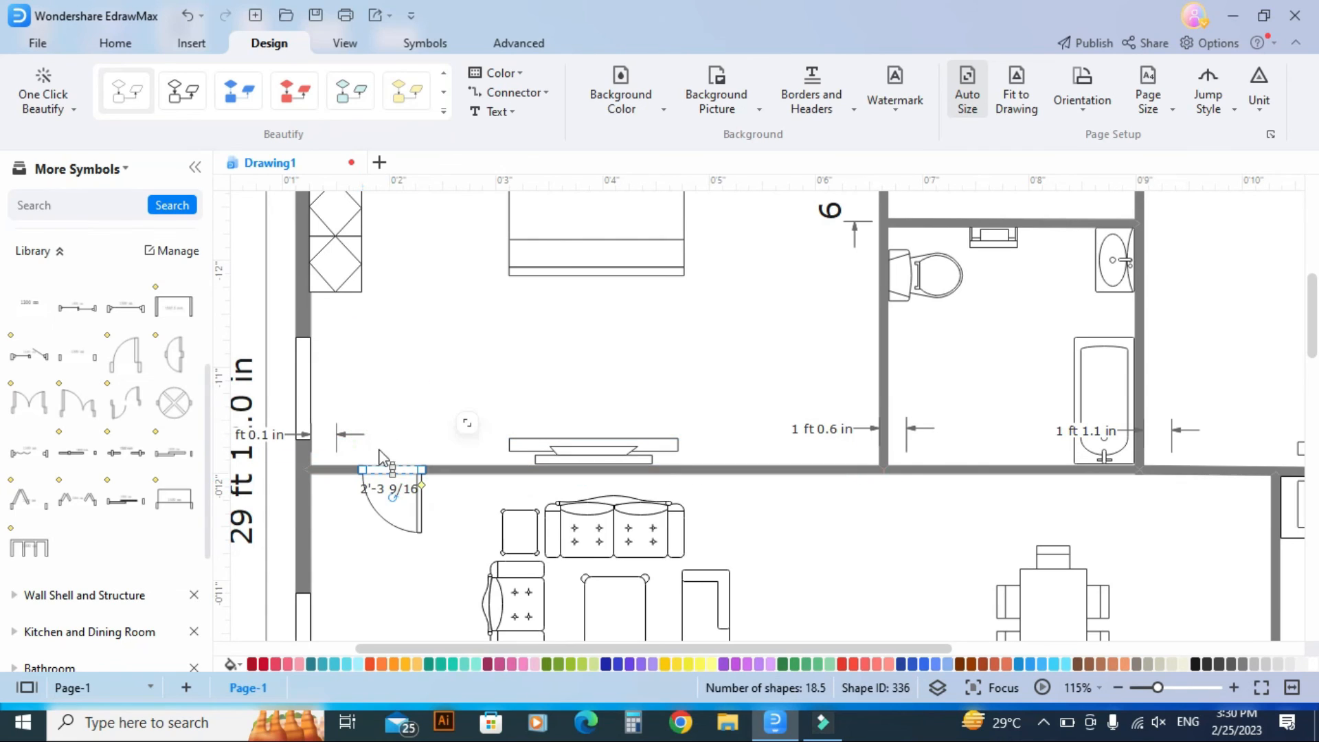
left_click(395, 507)
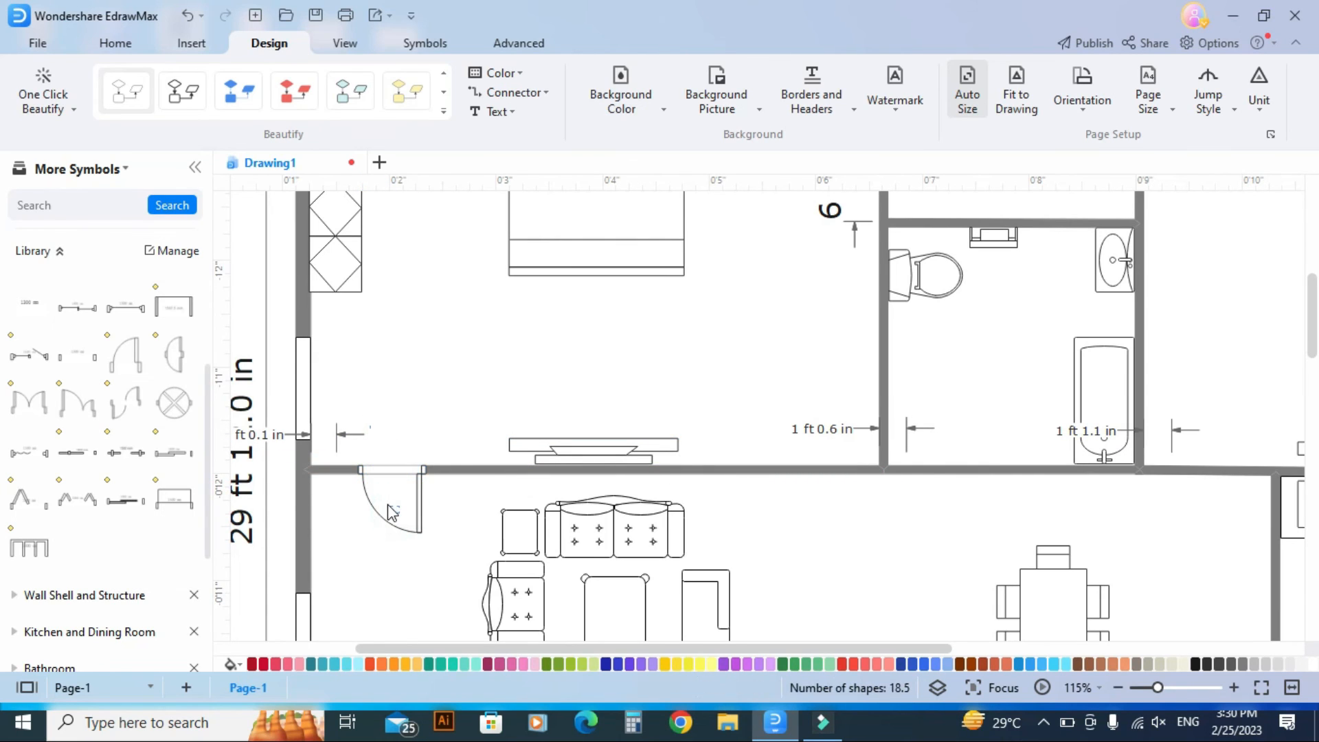
left_click_drag(385, 480, 382, 478)
key("Left")
key("Left")
key("Left")
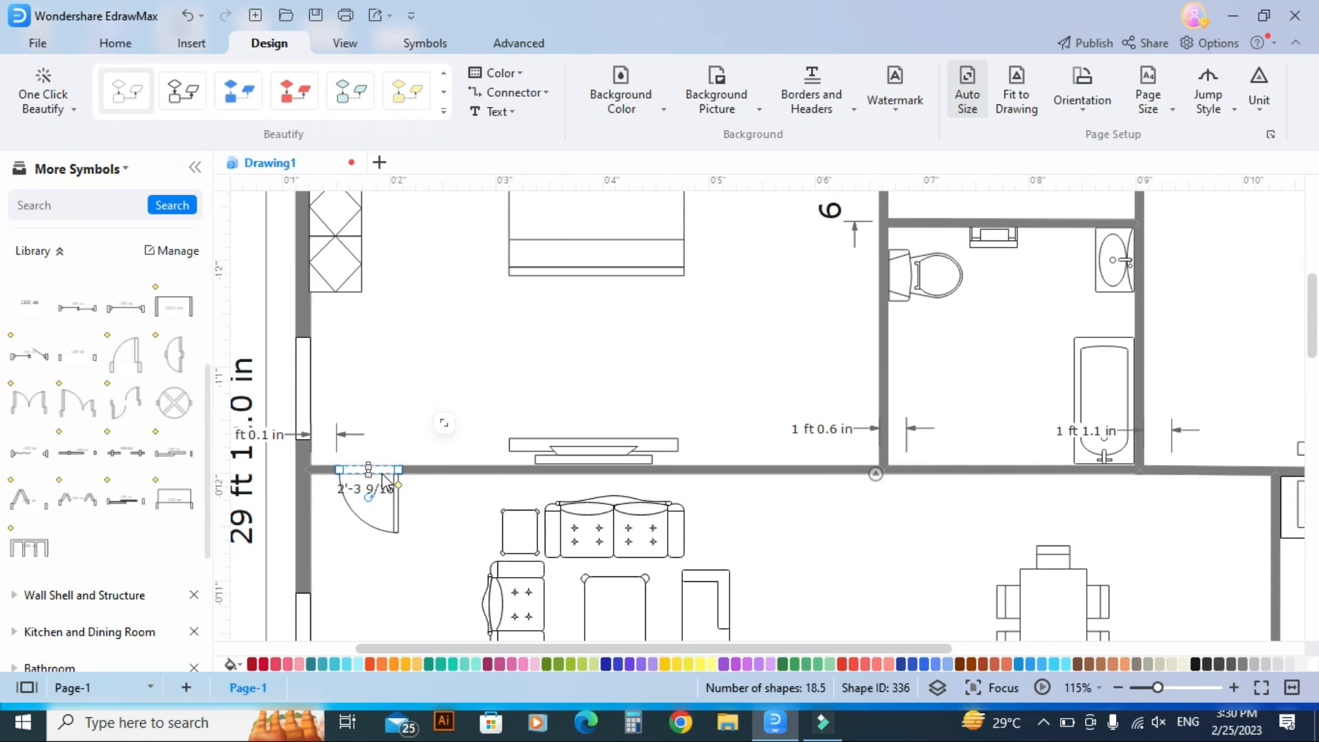
- Turn the left bedroom's door to swing into the room and duplicate it into the bathroom's bottom wall
left_click_drag(371, 499, 364, 433)
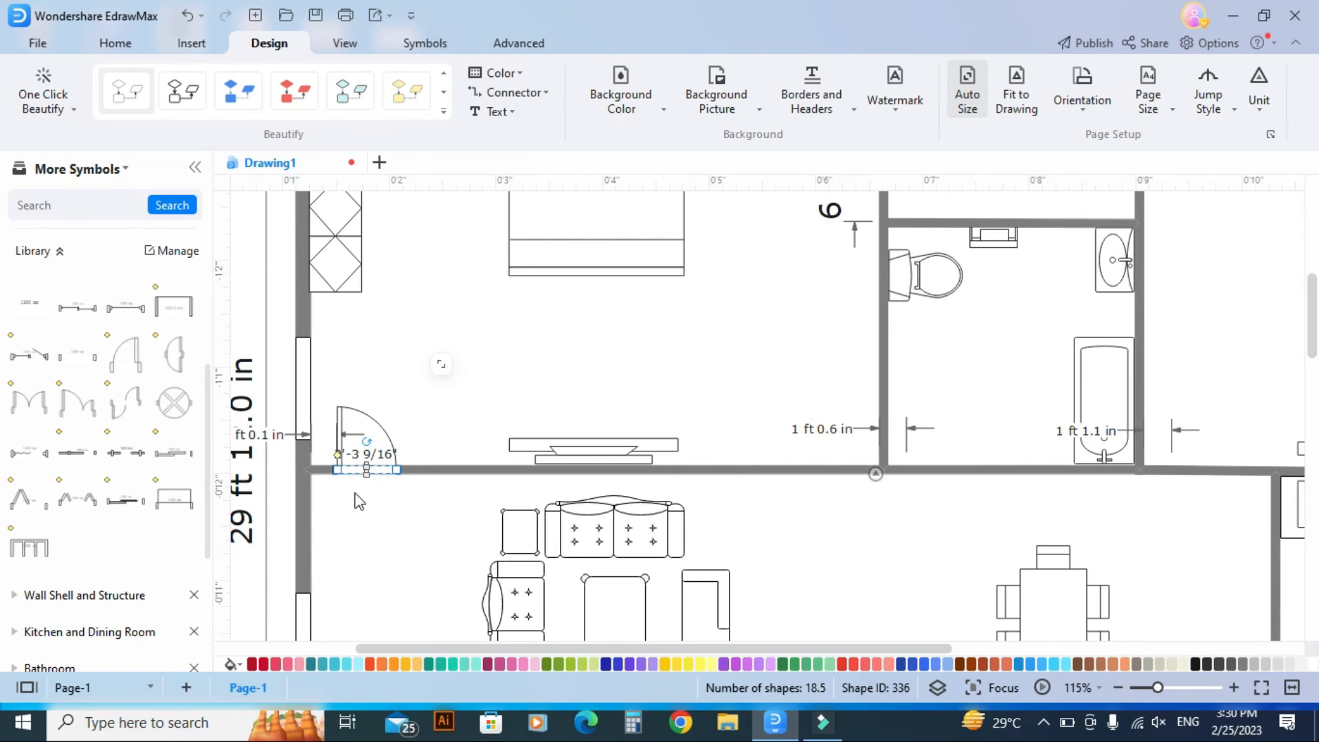
key("ctrl+d")
left_click_drag(411, 495, 919, 456)
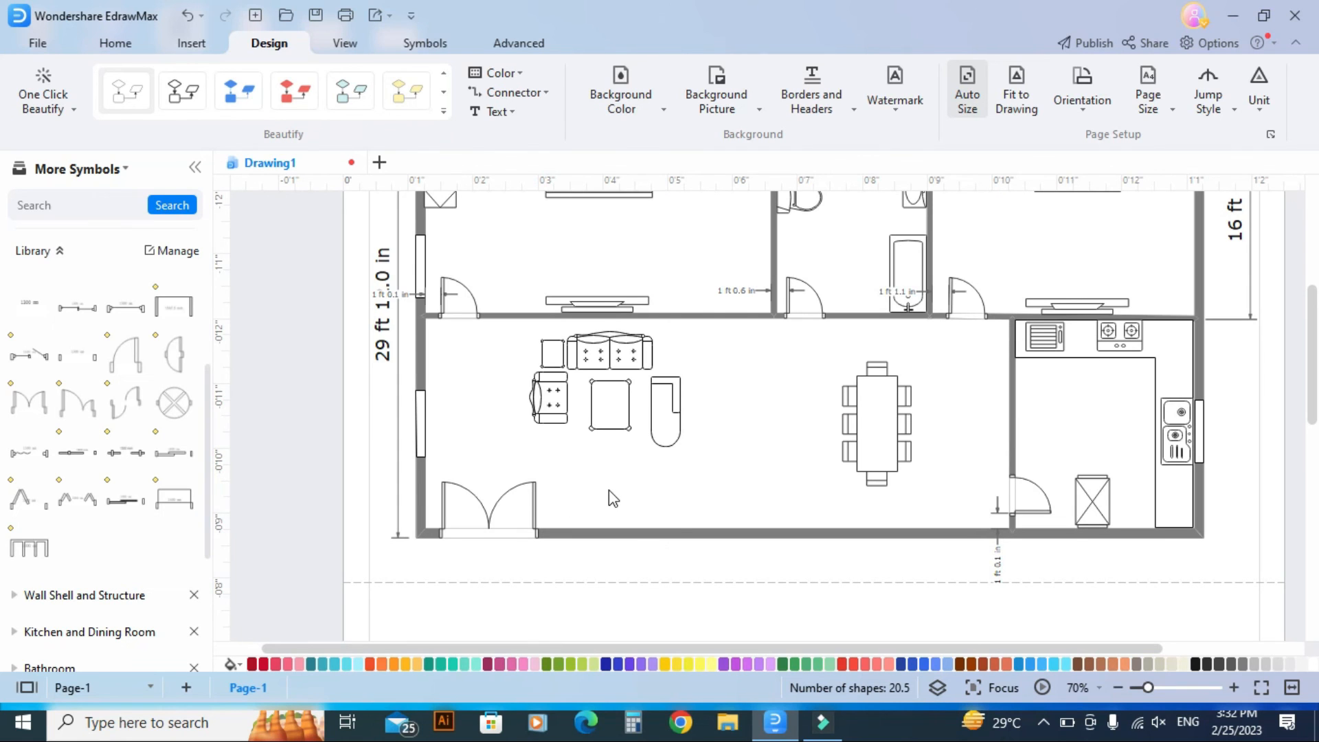
- Fit the page to the floor plan drawing
scroll(744, 493, "down", 3)
scroll(911, 394, "up", 1)
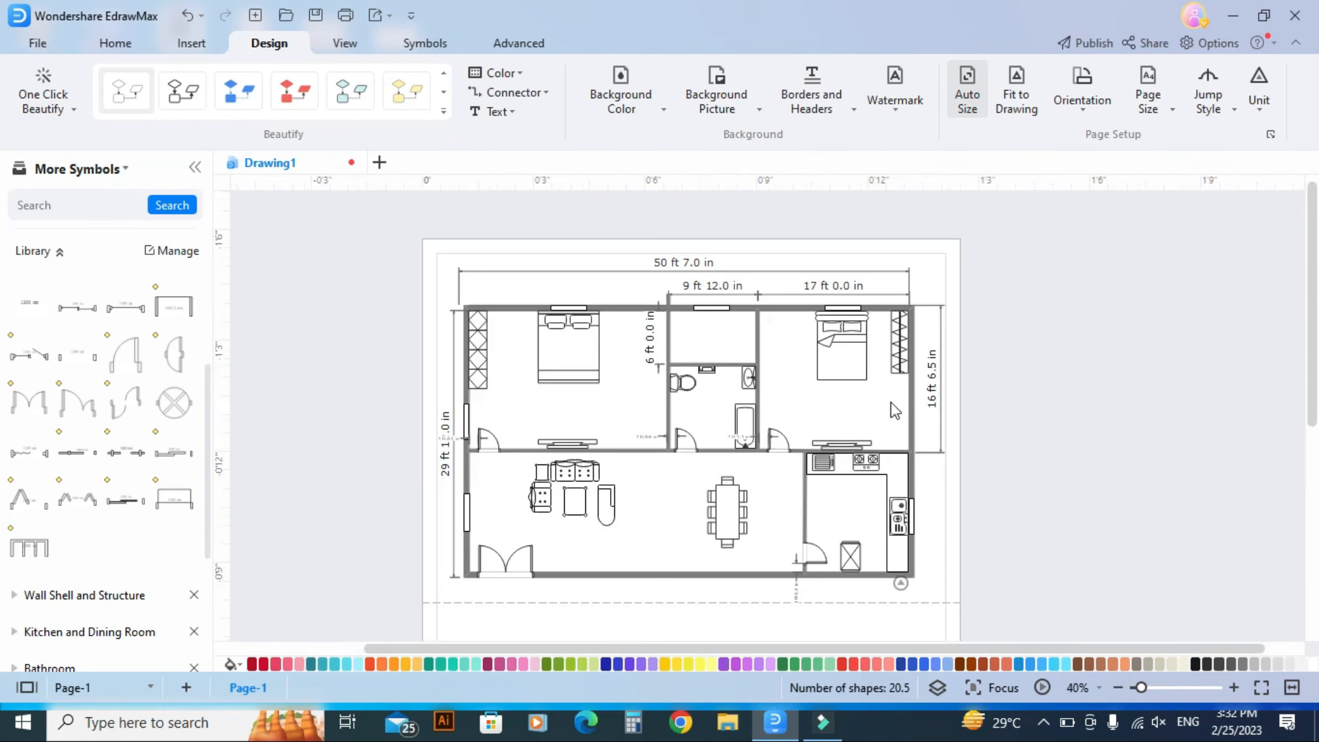
left_click(1017, 97)
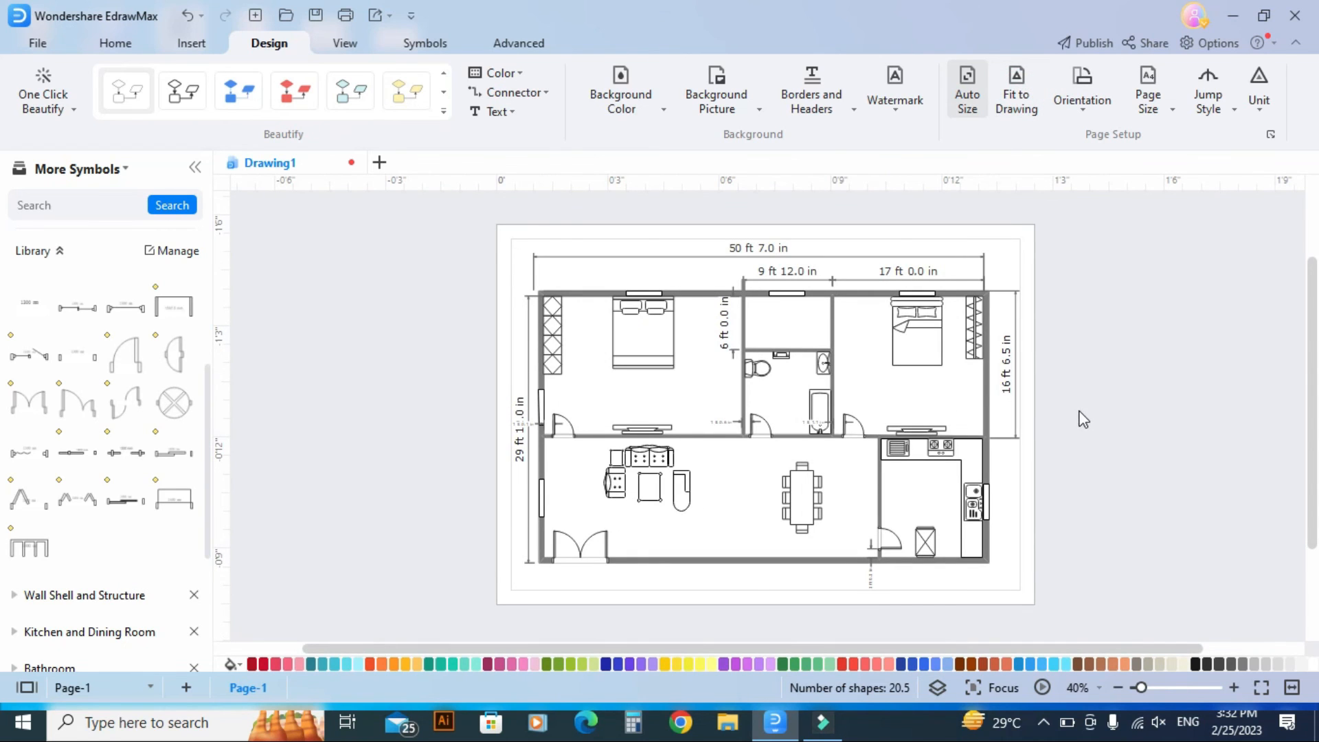
- Look through the Bedroom and Plants symbol libraries for a plant for the rooms
scroll(921, 358, "up", 1)
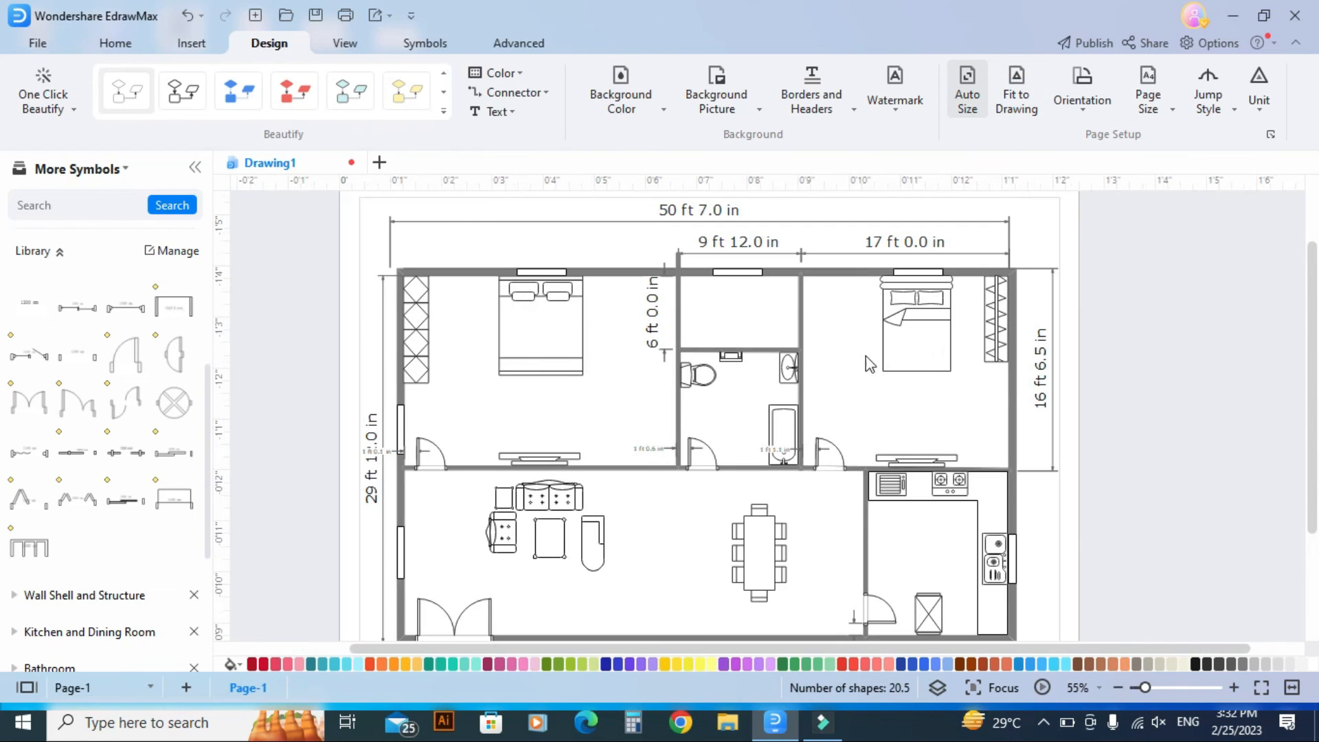
scroll(52, 385, "up", 3)
left_click(69, 421)
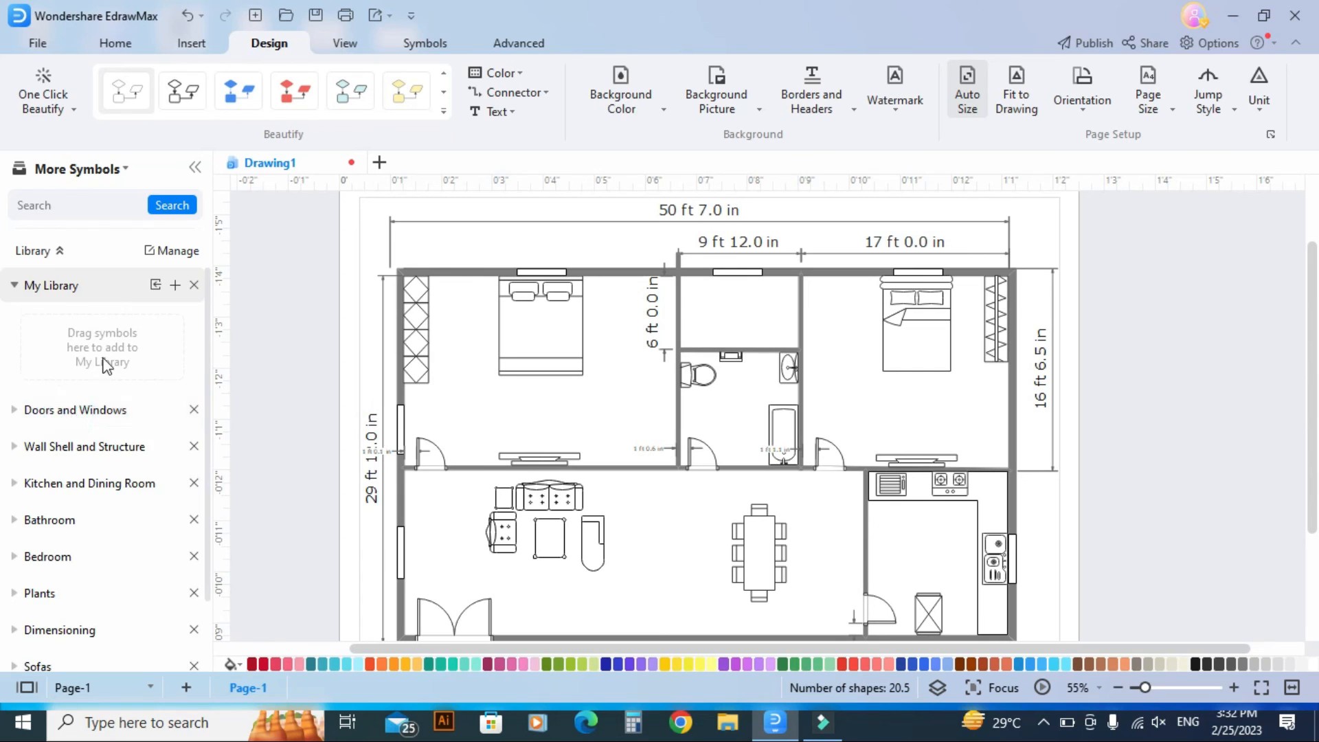
scroll(96, 447, "down", 2)
left_click(70, 485)
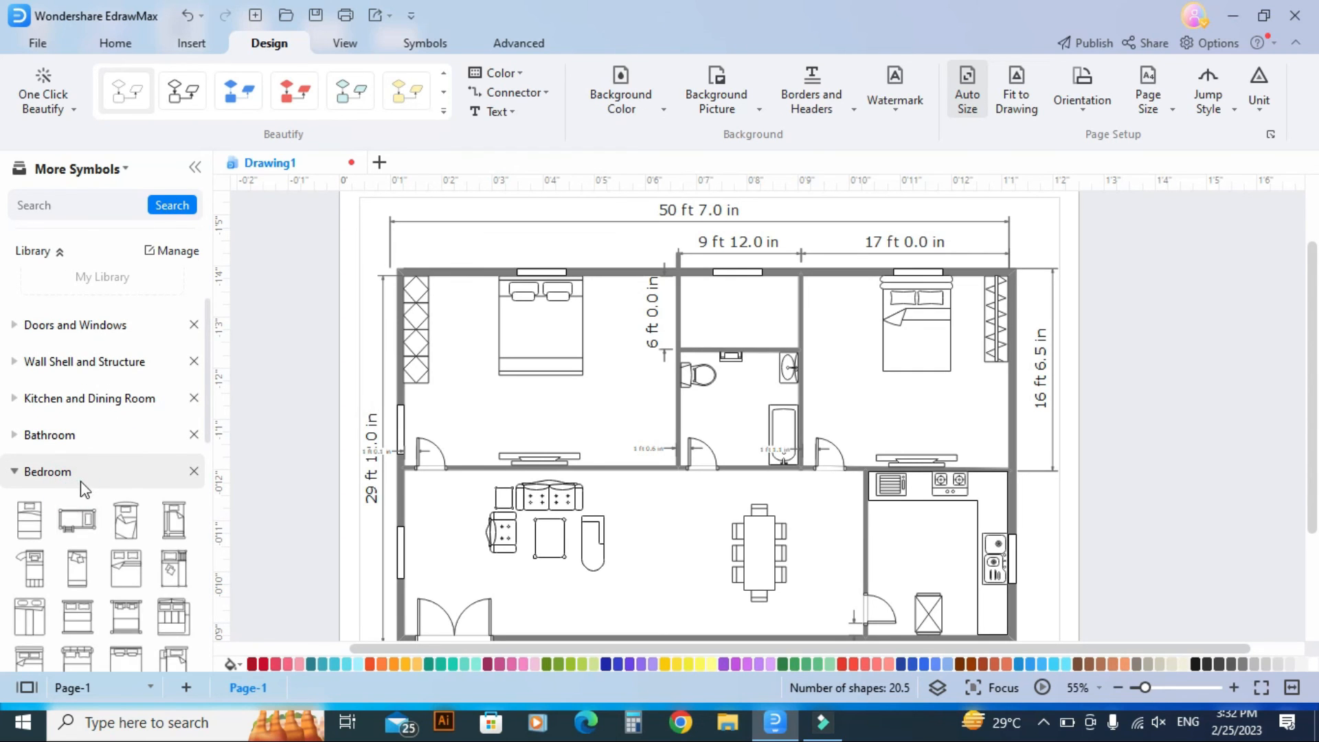
left_click(80, 481)
left_click(83, 507)
scroll(108, 471, "down", 3)
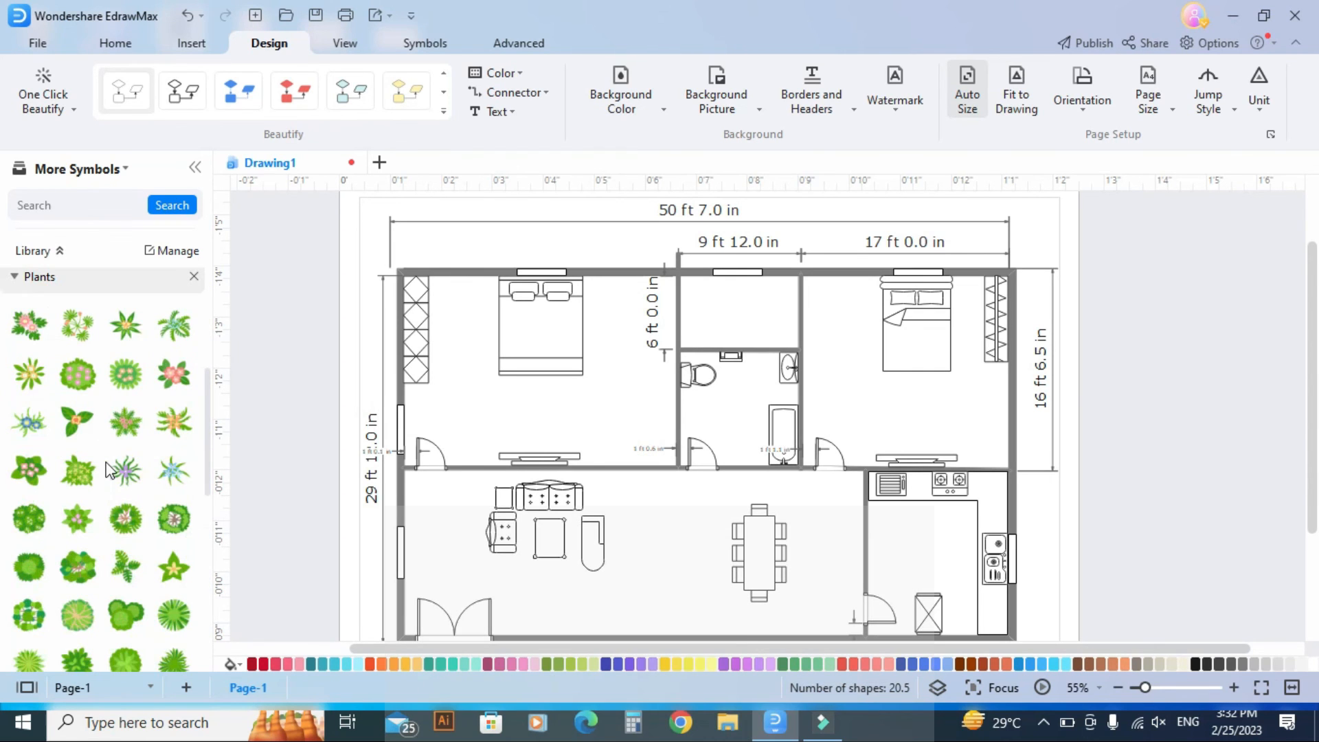
left_click(112, 279)
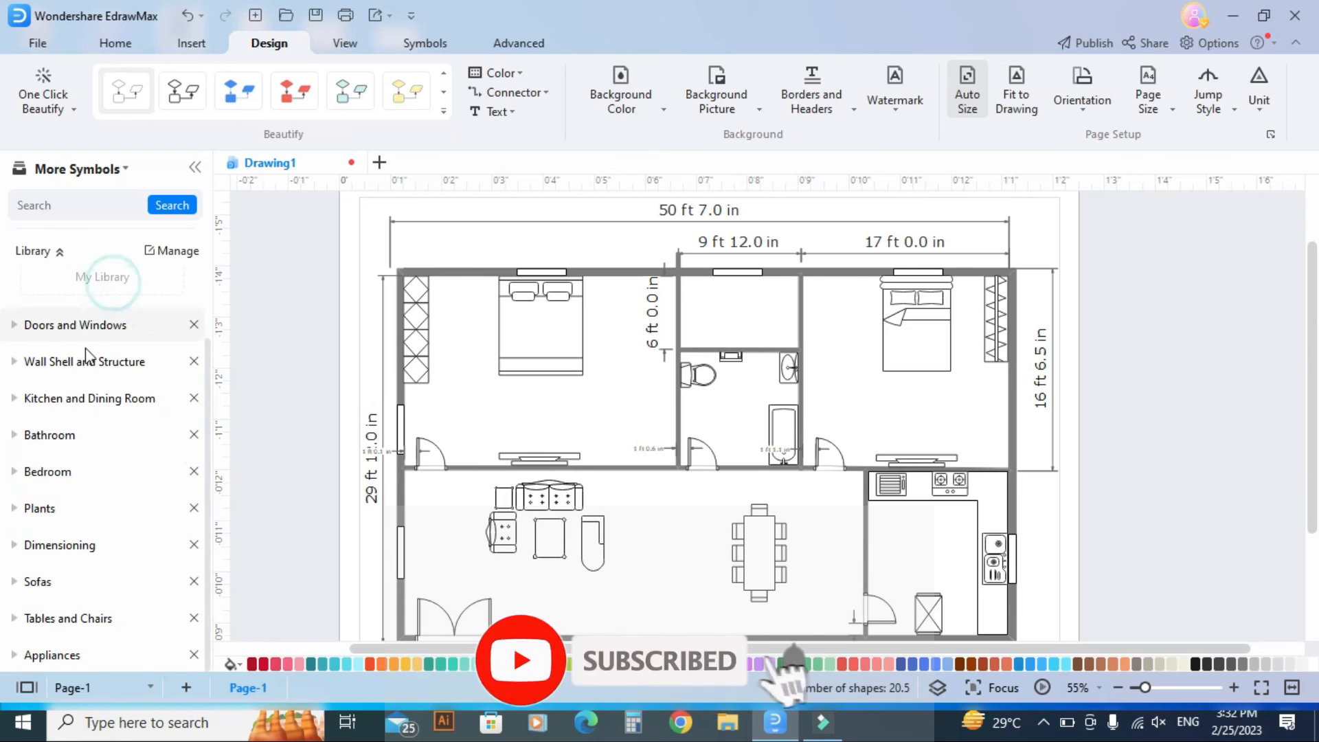
- Add a leafy green plant from the Bedroom library to the lower right corner of the left bedroom
left_click(75, 471)
scroll(84, 462, "down", 3)
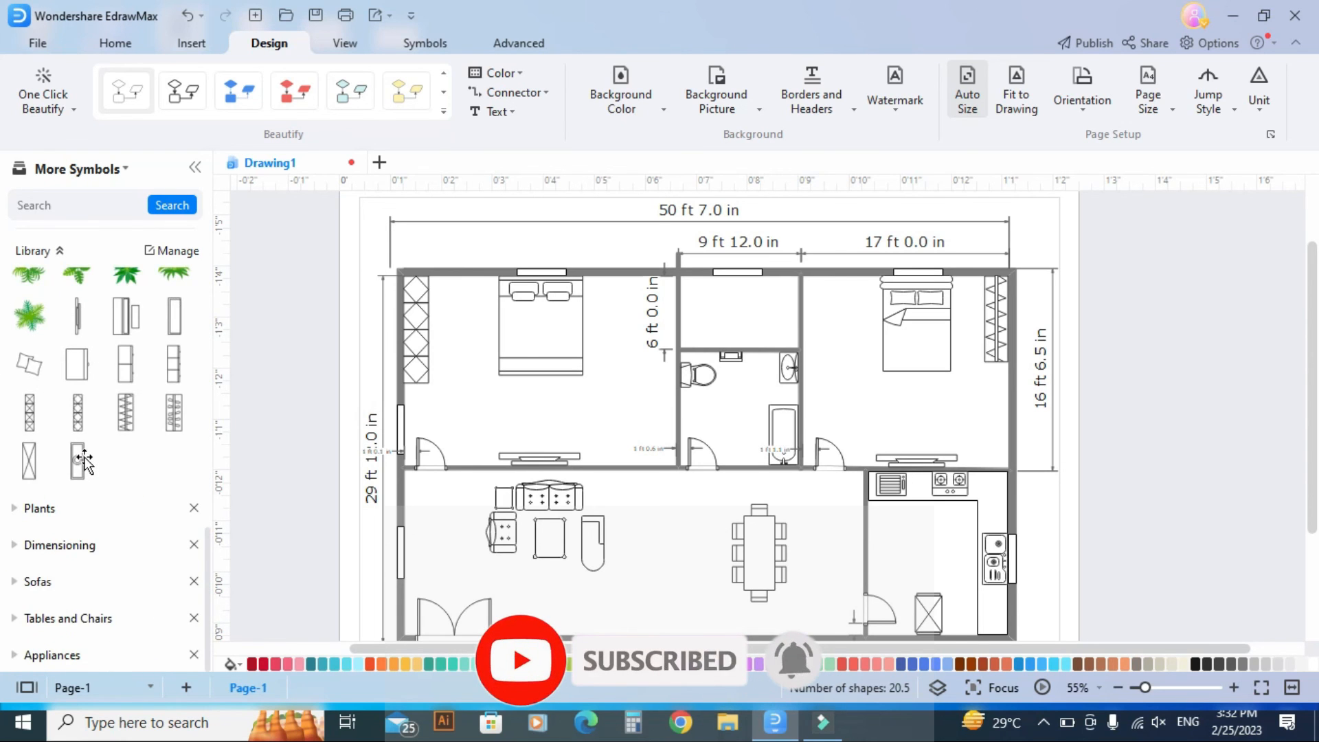
scroll(84, 462, "up", 1)
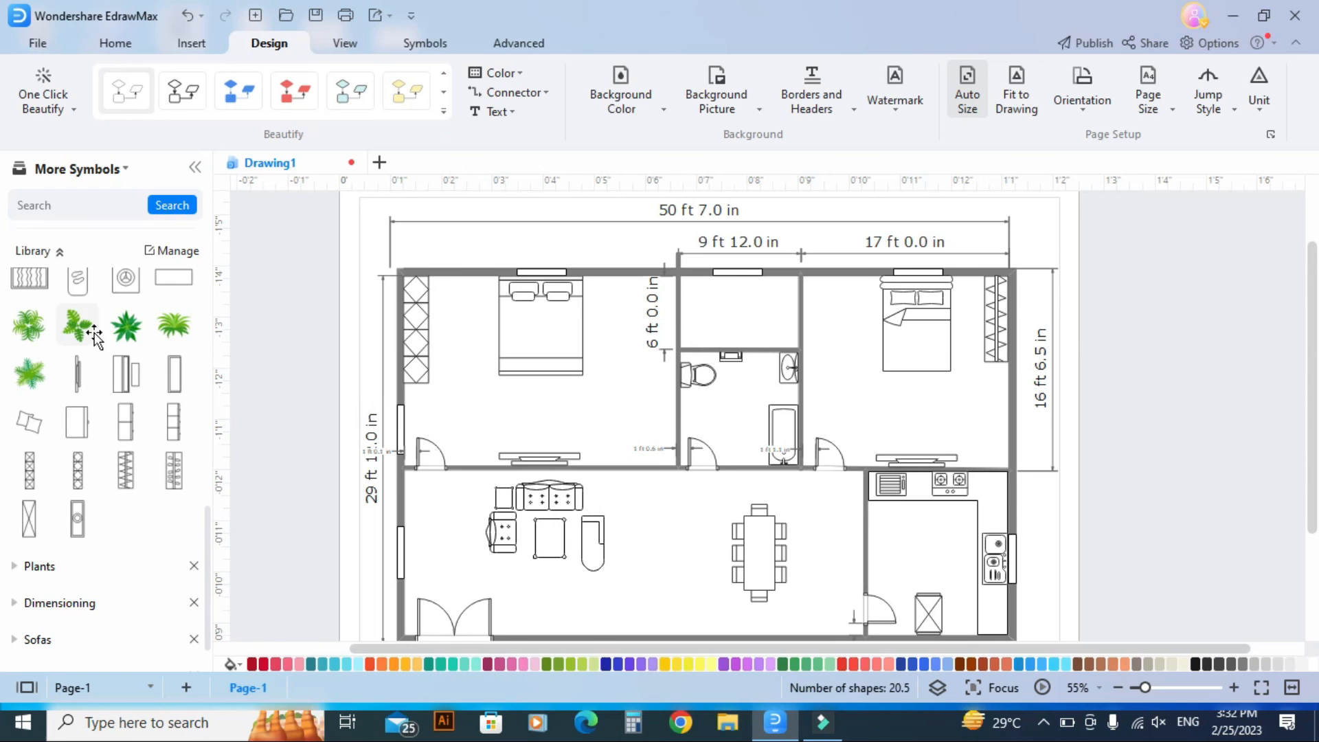
left_click_drag(94, 335, 661, 453)
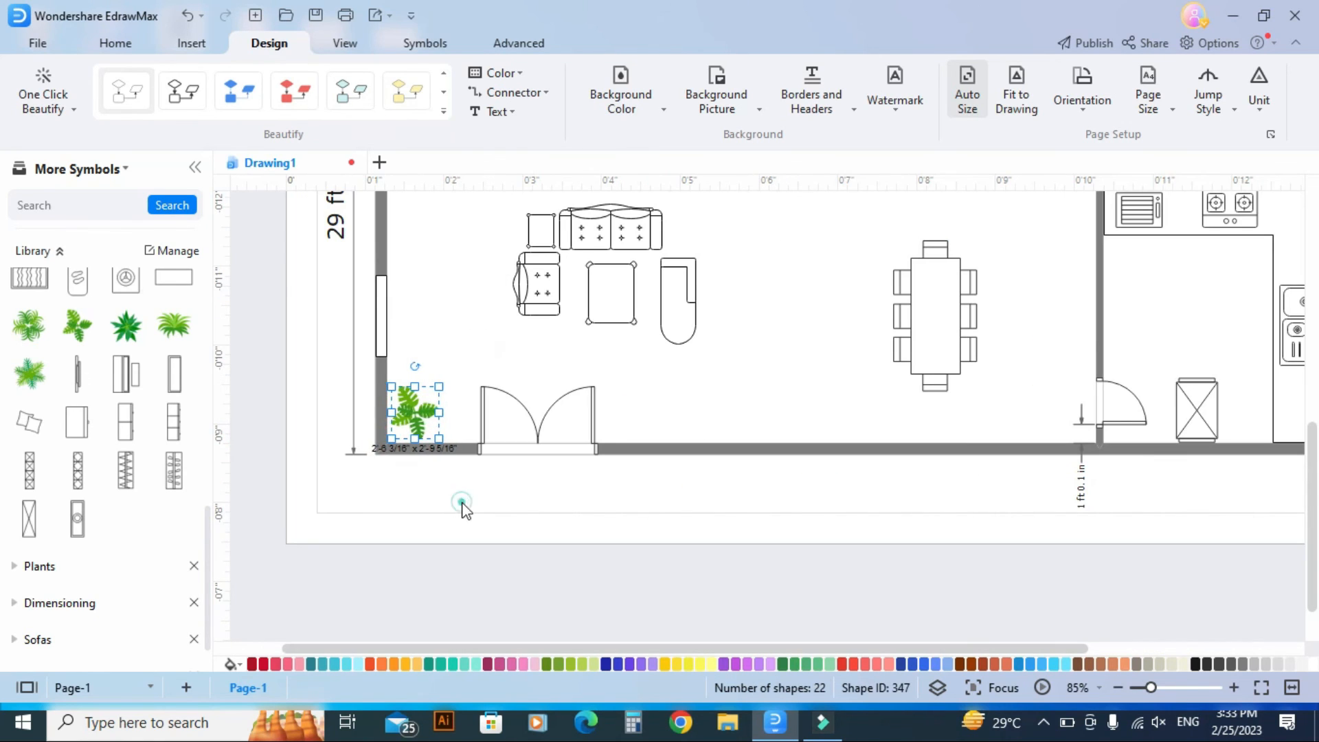
- Deselect the living room plant and refit the page to the drawing
left_click(463, 504)
scroll(539, 481, "down", 5)
scroll(748, 417, "up", 2)
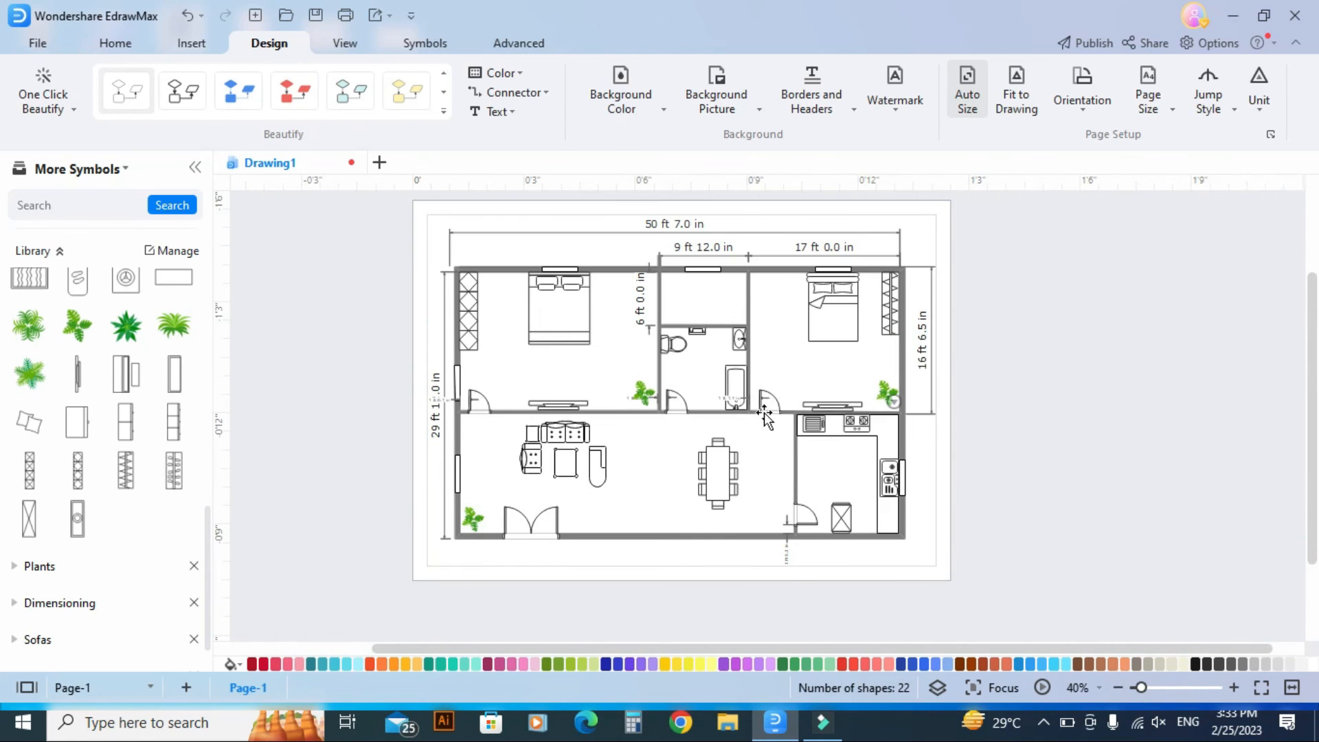
left_click(1007, 105)
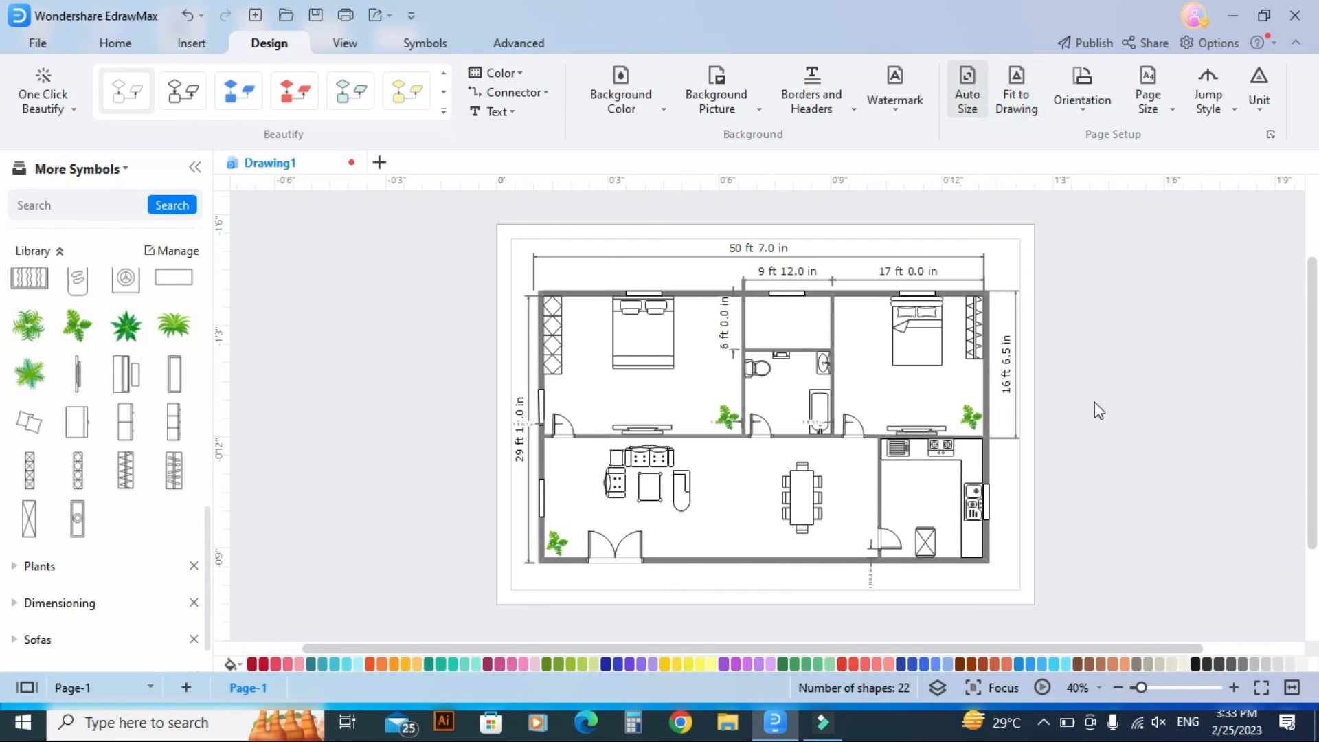
- Try to fill the top outer wall with dark blue
left_click(589, 294)
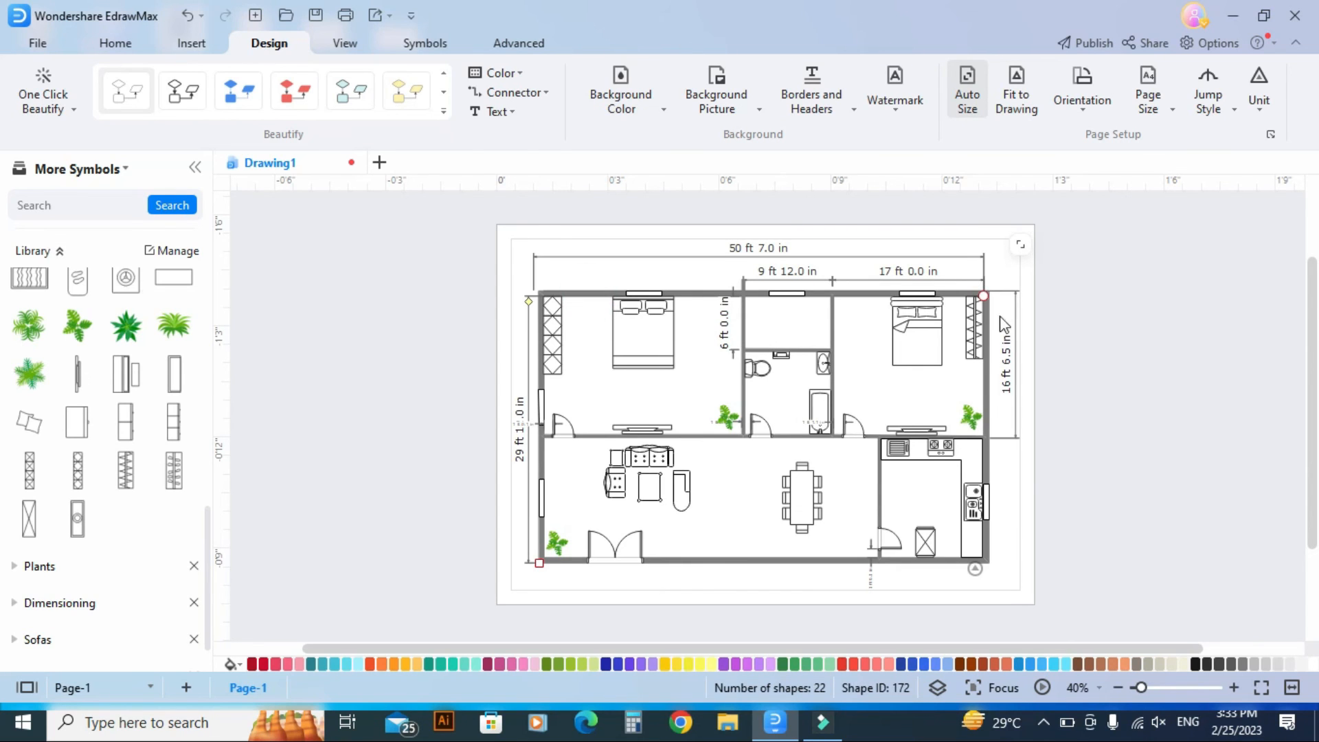
left_click(1020, 247)
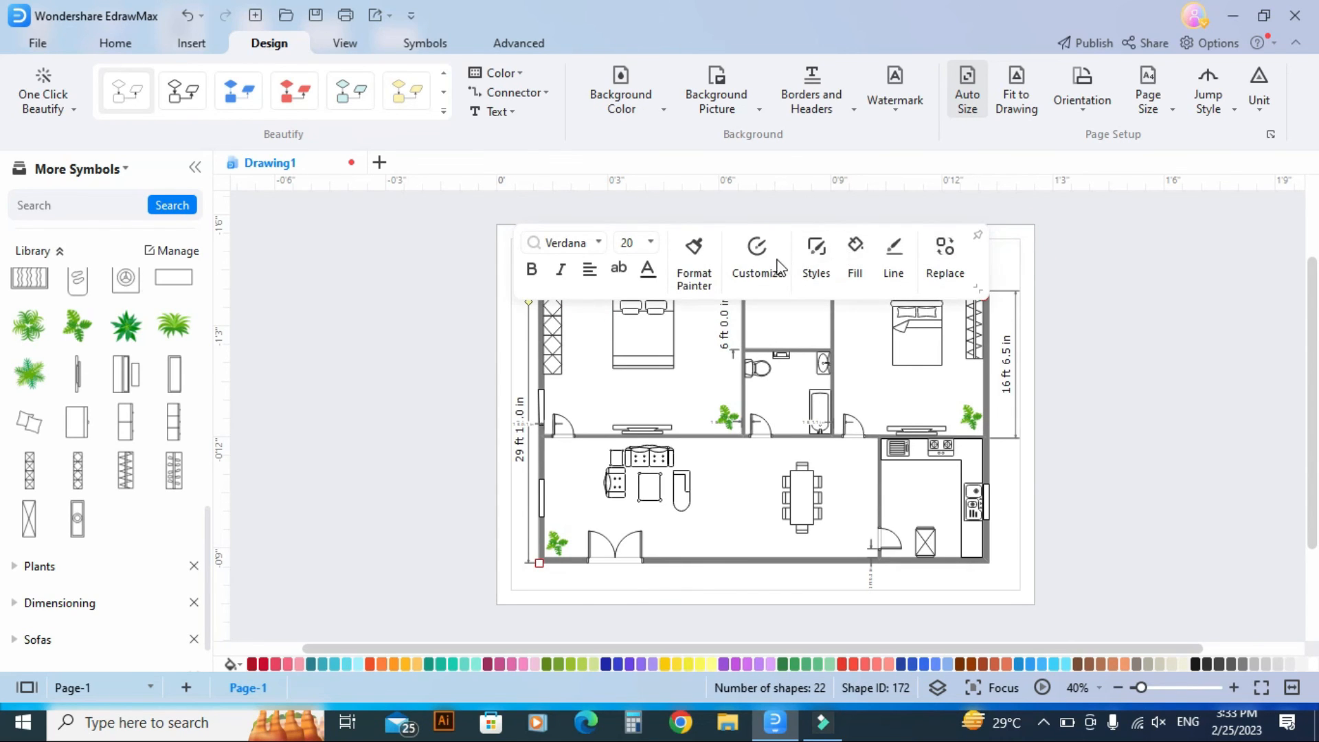
left_click(856, 251)
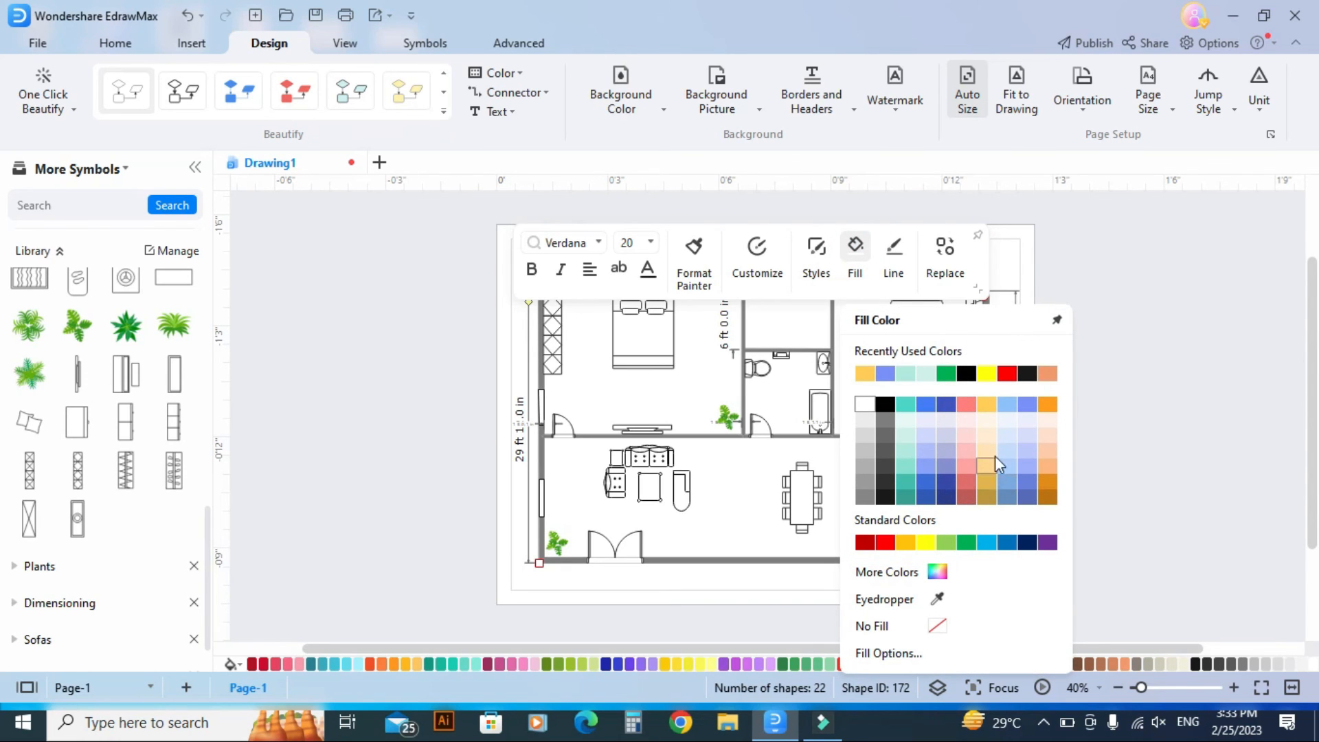
left_click(946, 479)
left_click(1091, 484)
scroll(953, 467, "up", 2)
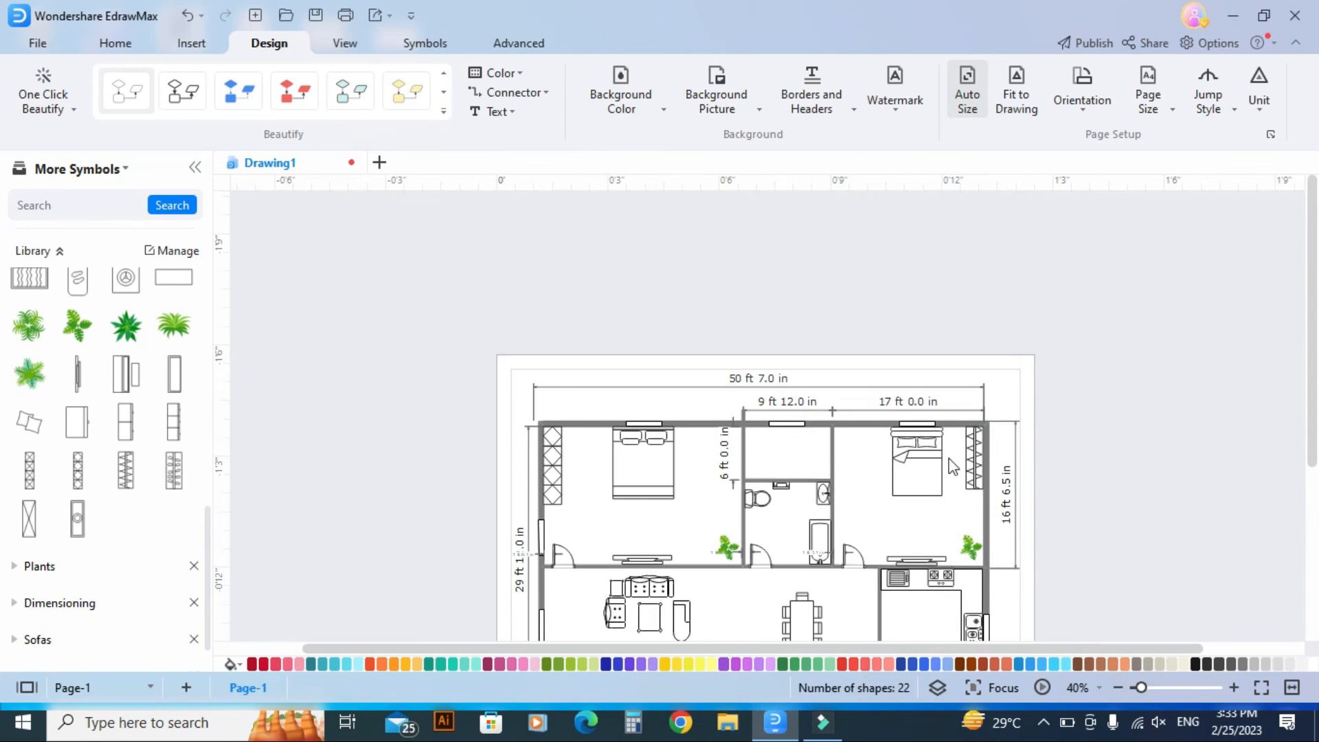
- Try to fill the top outer wall with orange
left_click(588, 426)
left_click(855, 317)
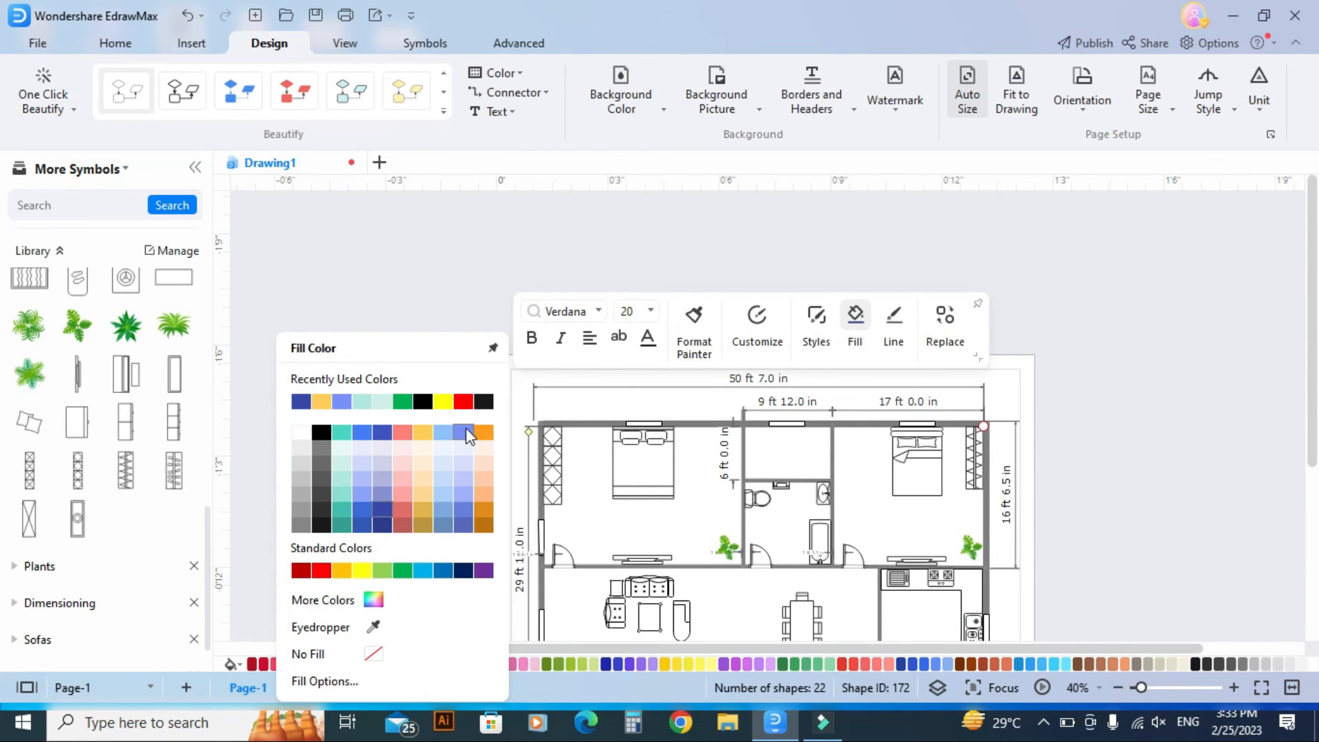
left_click(470, 436)
scroll(680, 452, "up", 3)
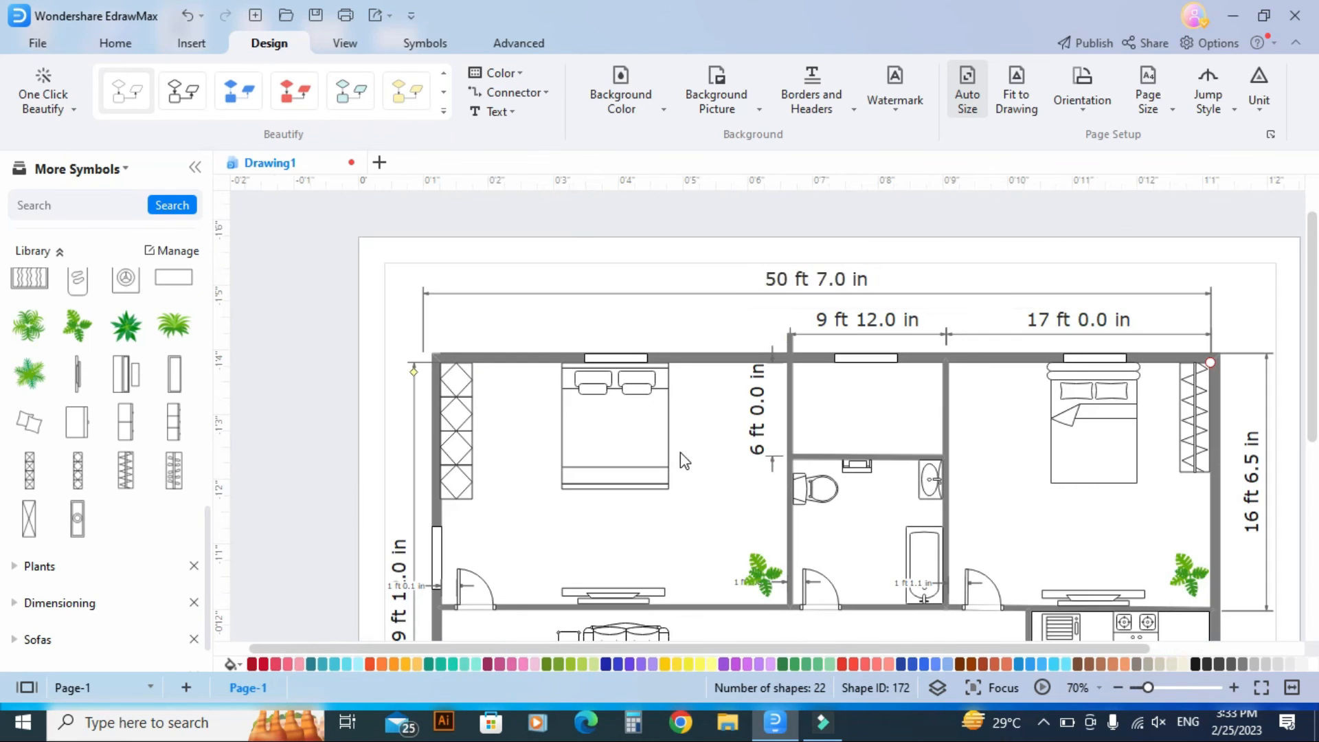
- Fill the top outer wall with yellow
left_click(529, 363)
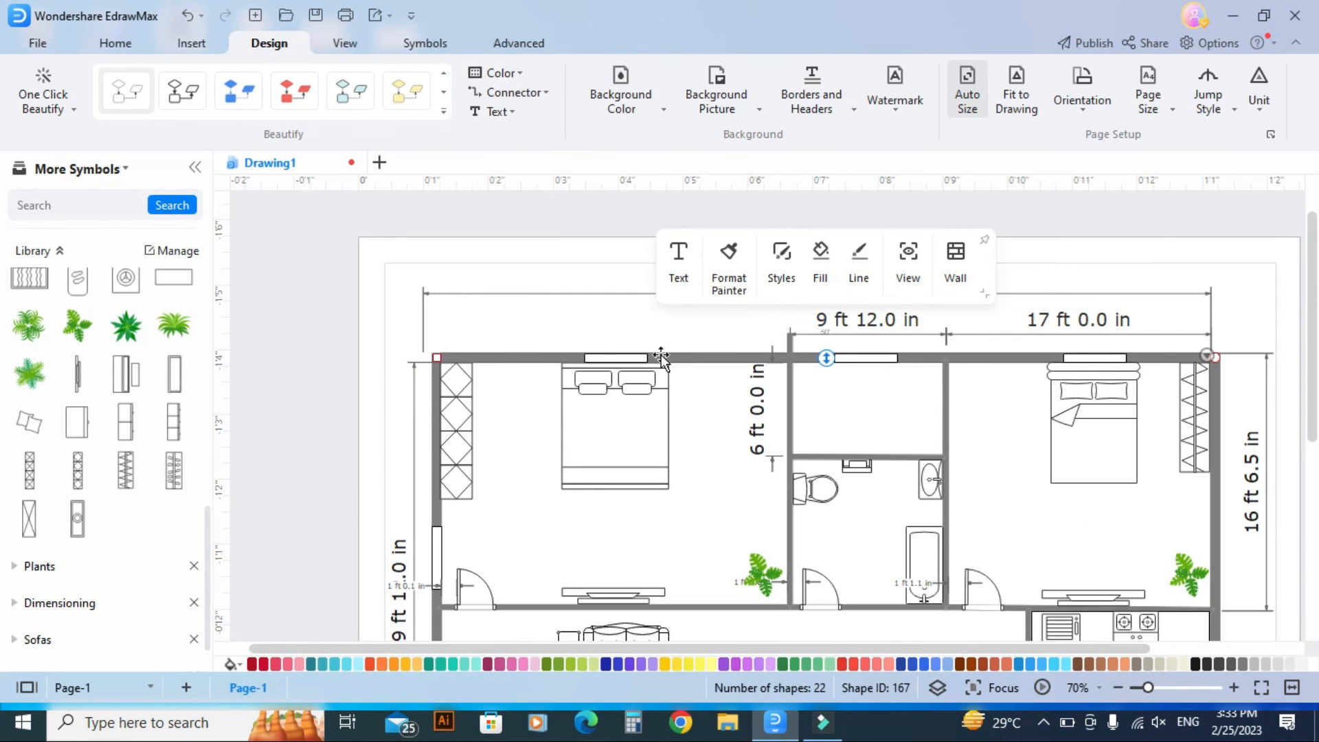
left_click(820, 253)
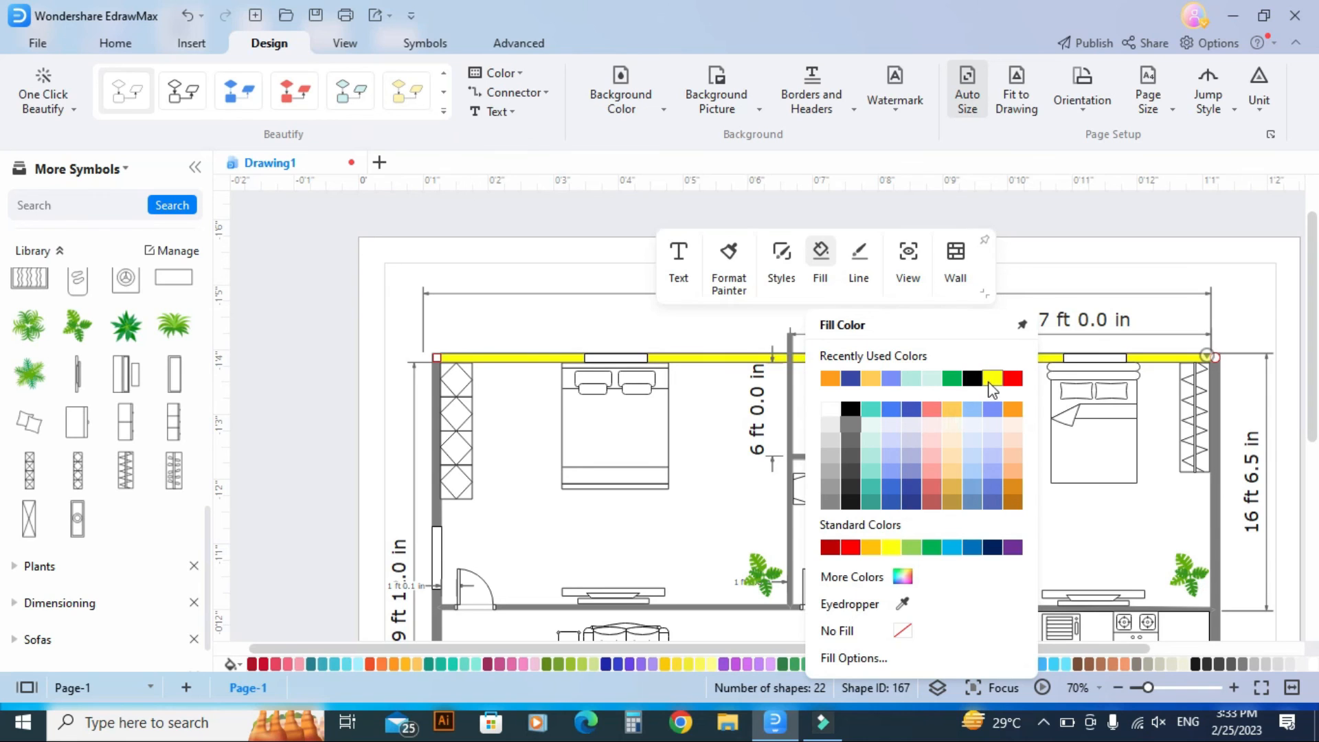
left_click(993, 385)
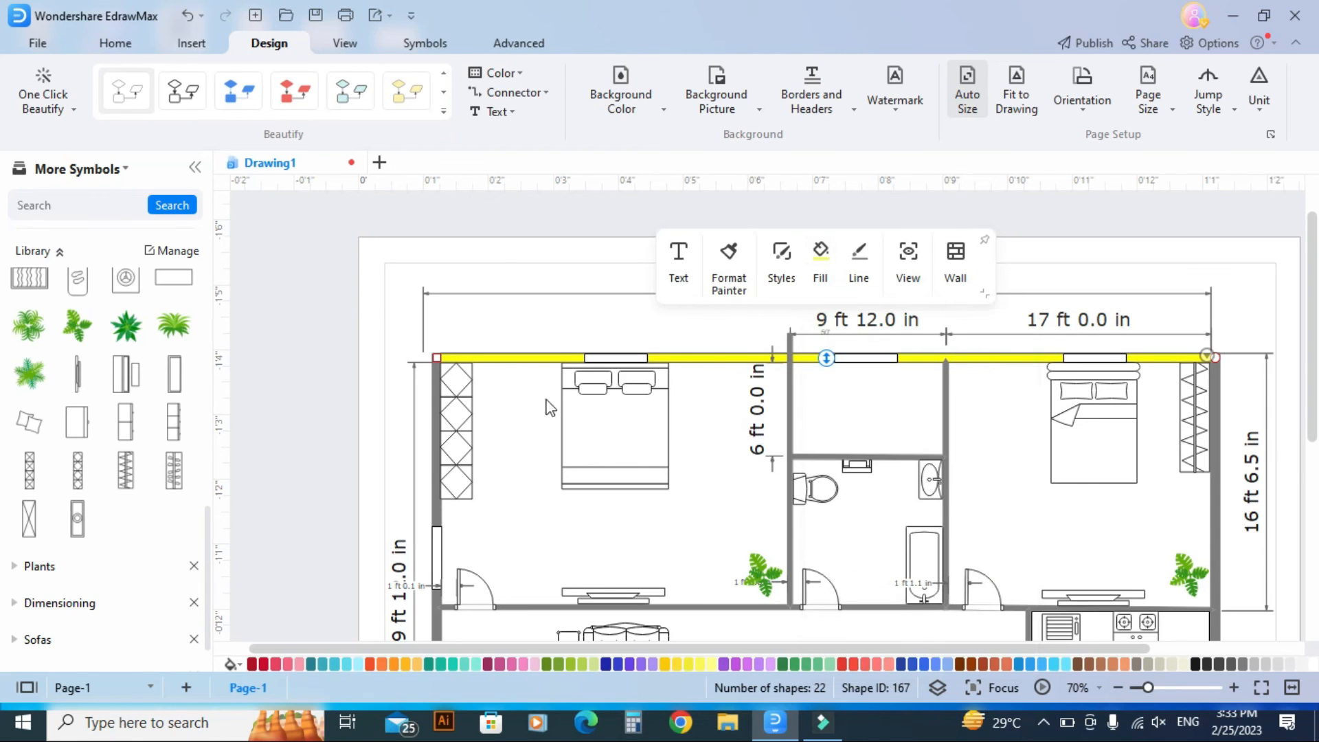
- Fill the left outer wall with yellow
scroll(543, 406, "down", 1)
left_click(445, 425)
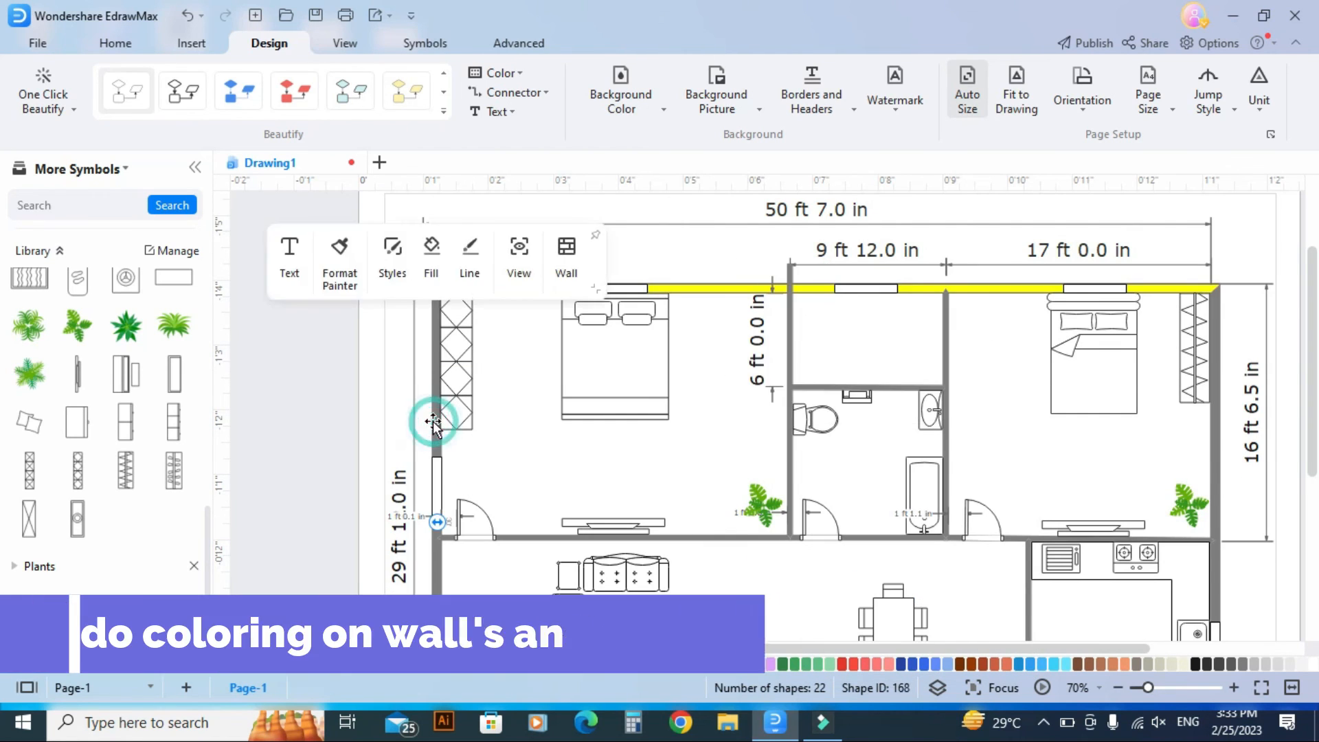
left_click(433, 249)
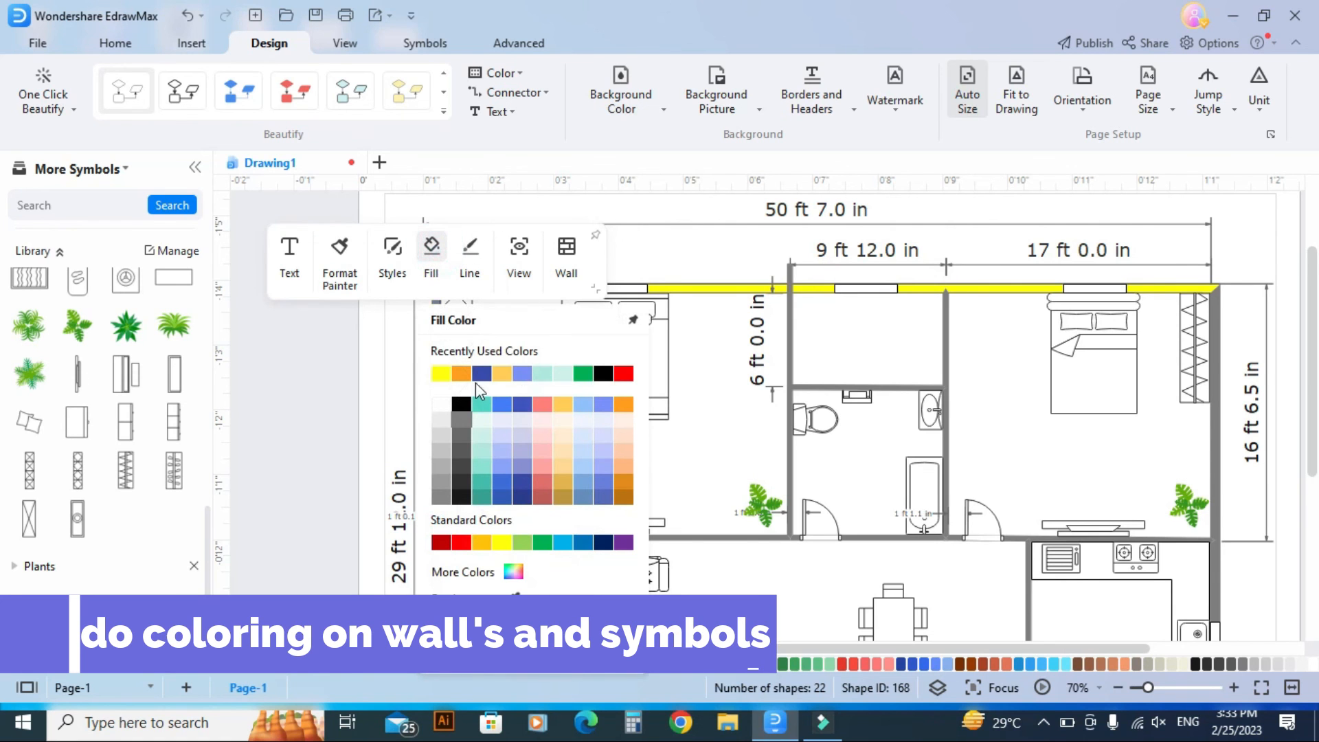
left_click(441, 377)
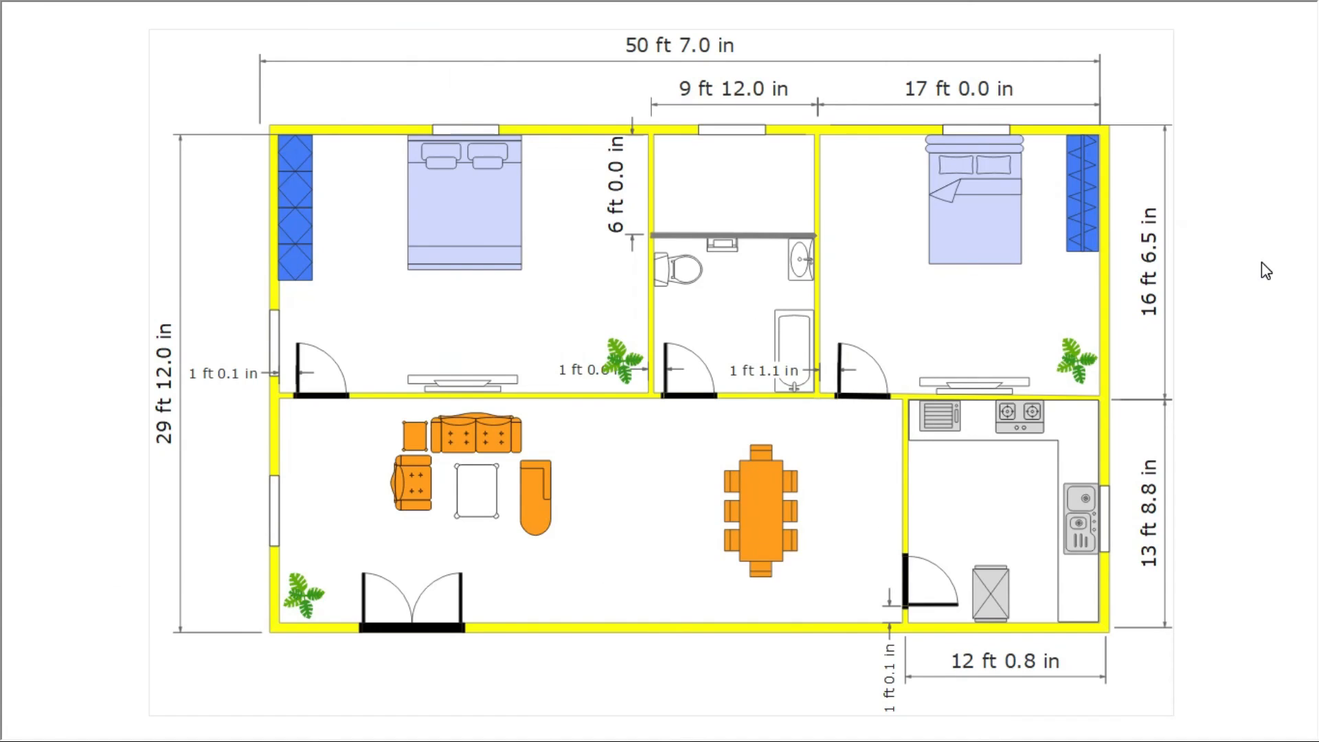
- Leave the full-screen presentation and start it again to view the coloured floor plan
key("Escape")
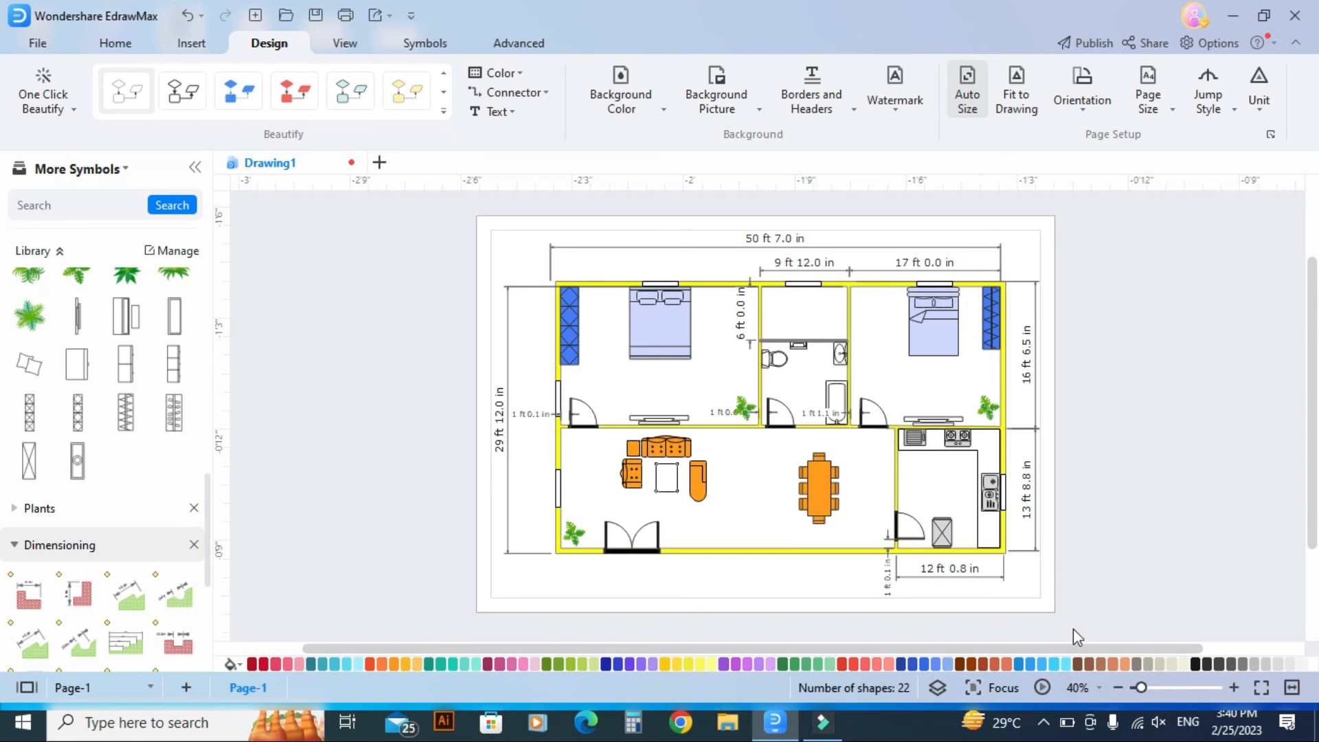
left_click(1042, 688)
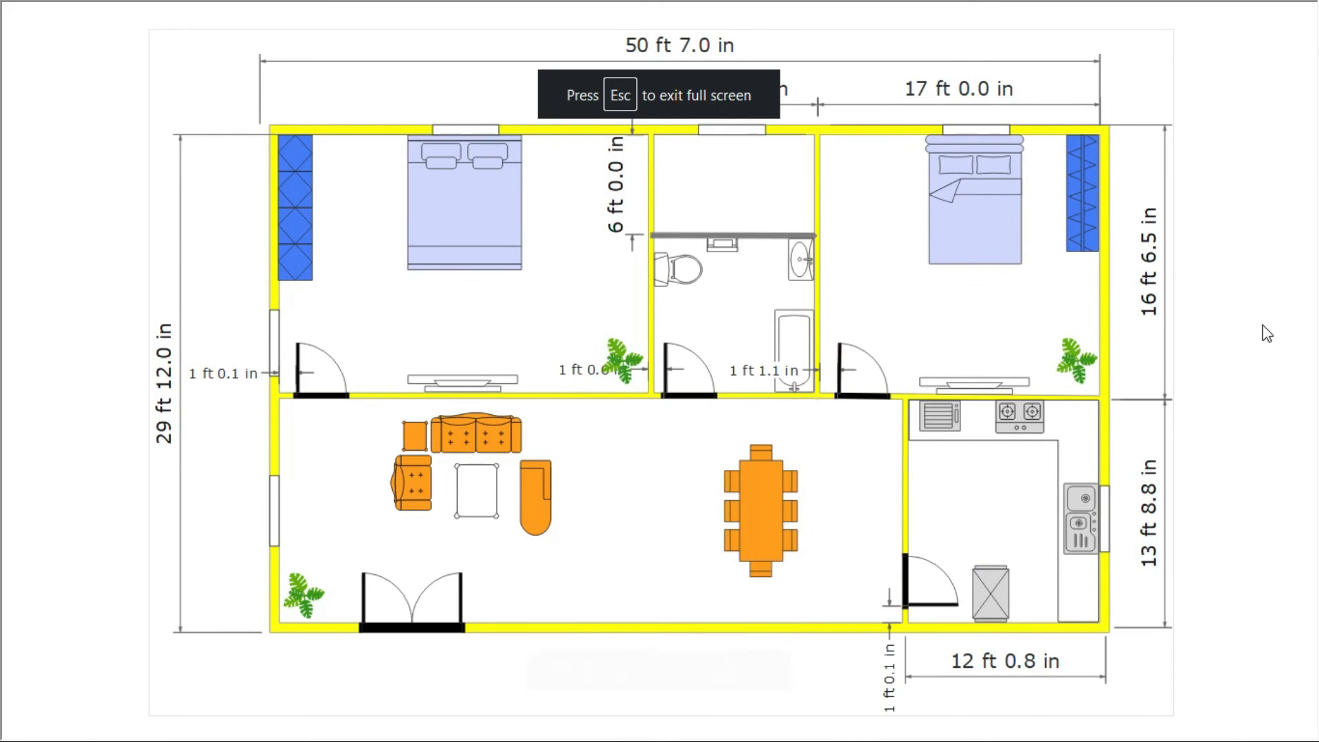